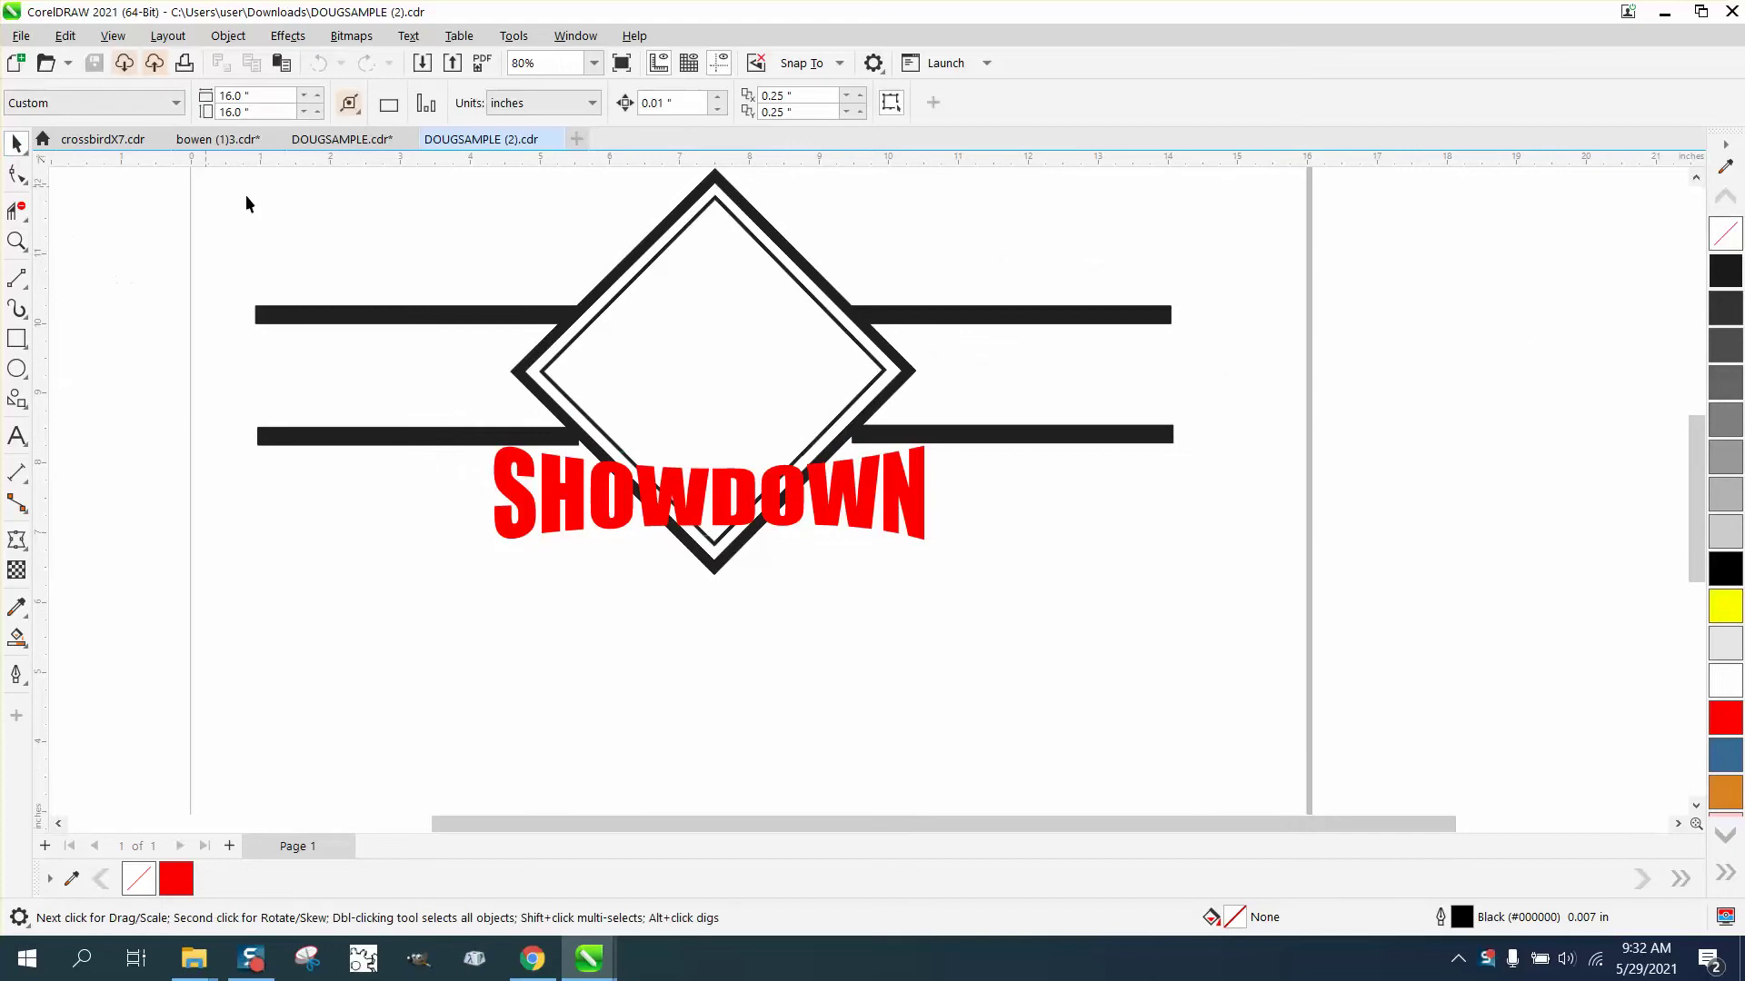
pyautogui.click(461, 324)
pyautogui.moveTo(461, 323); pyautogui.dragTo(474, 383)
pyautogui.click(320, 61)
pyautogui.click(865, 529)
pyautogui.click(460, 268)
pyautogui.click(495, 457)
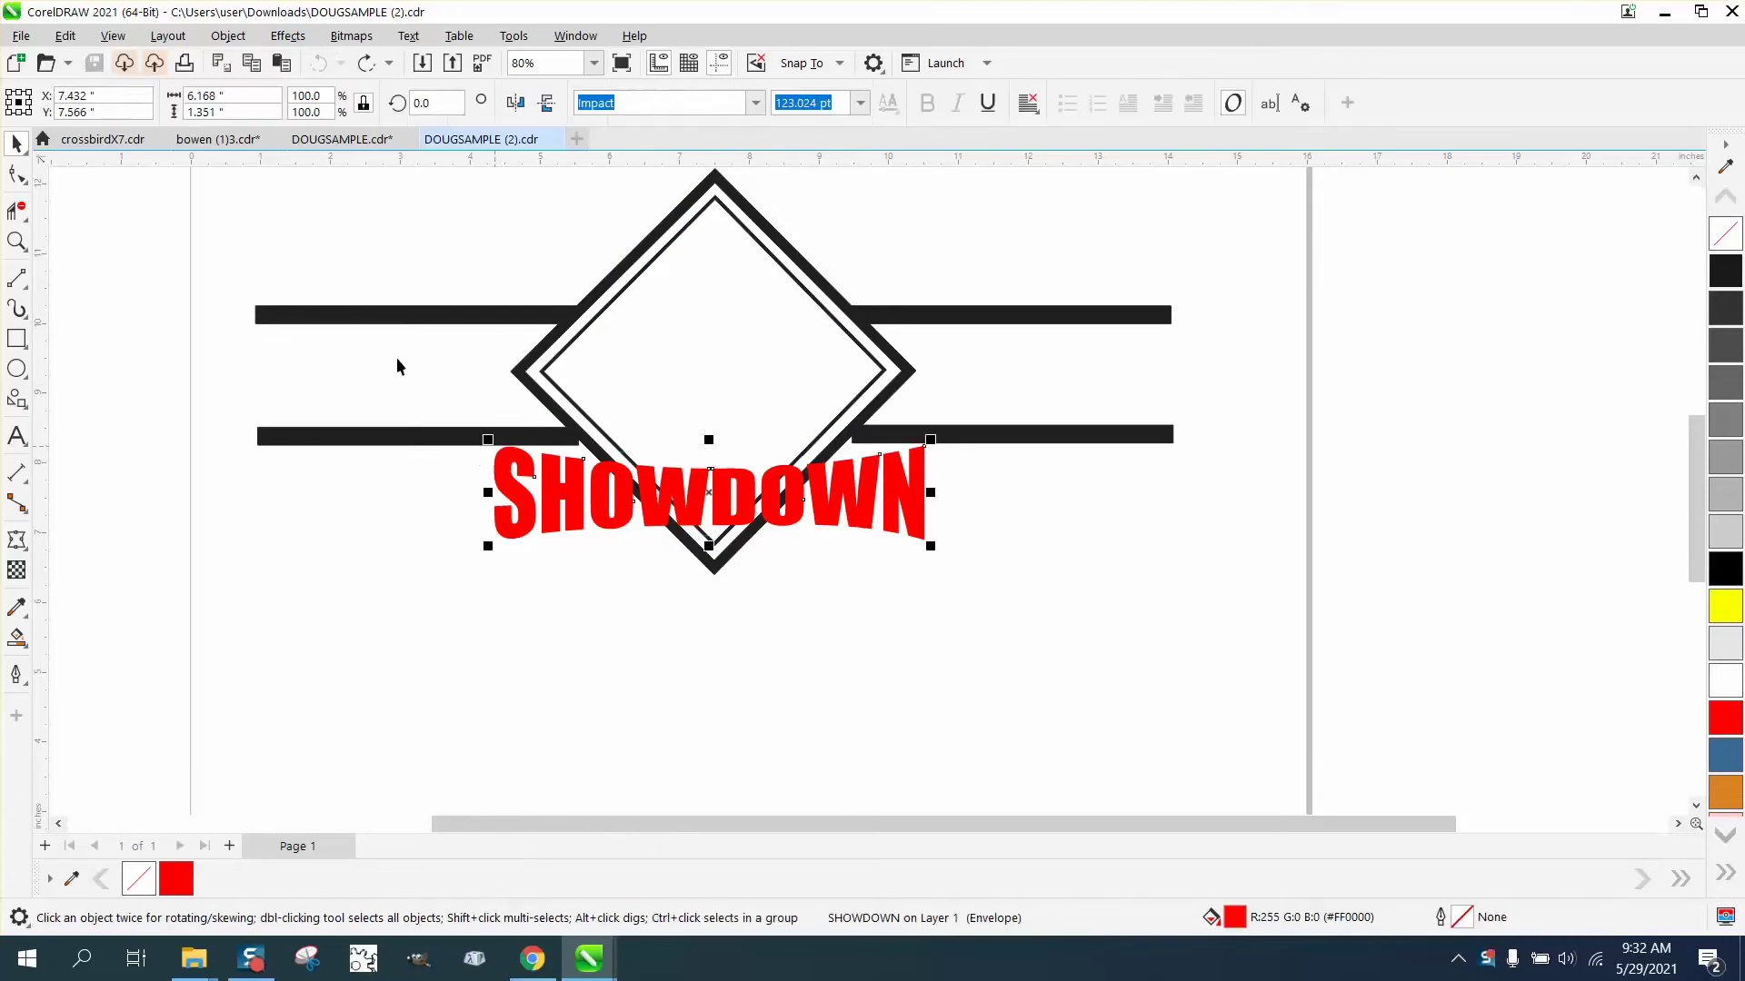
# - Set the nudge distance to 3 inches and nudge the SHOWDOWN text down clear of the diamond
pyautogui.click(277, 214)
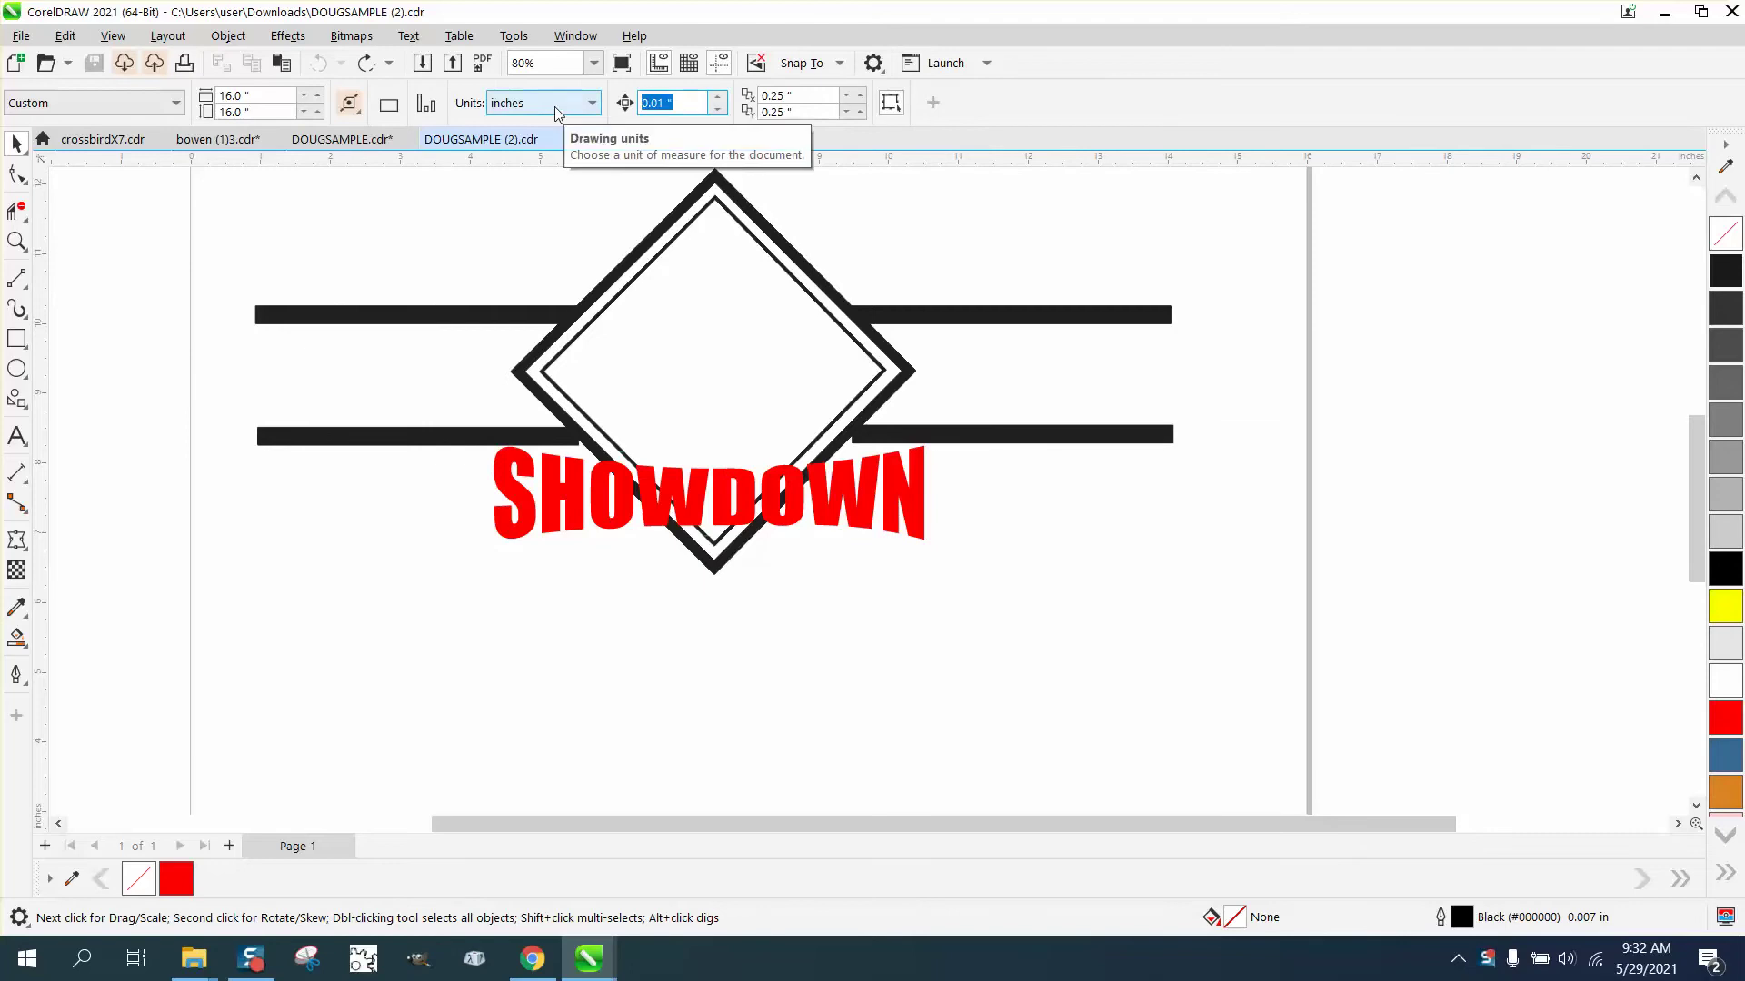
pyautogui.write('2')
pyautogui.press('Return')
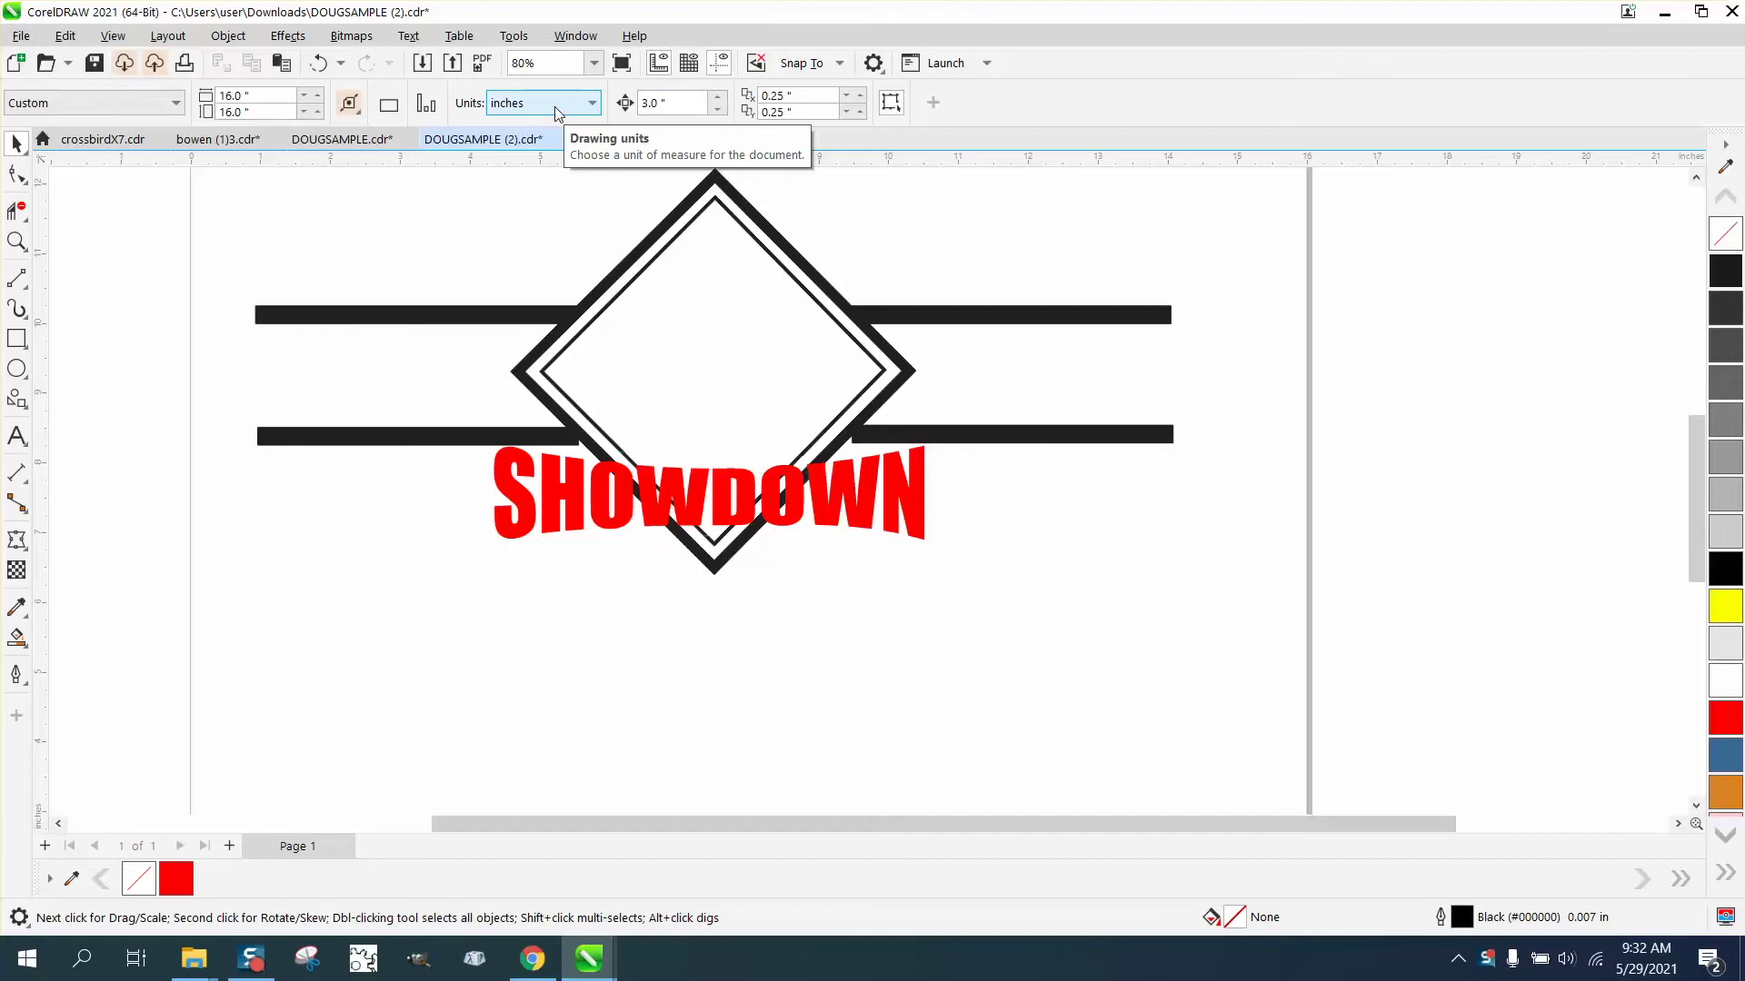
pyautogui.click(914, 498)
pyautogui.press('Down')
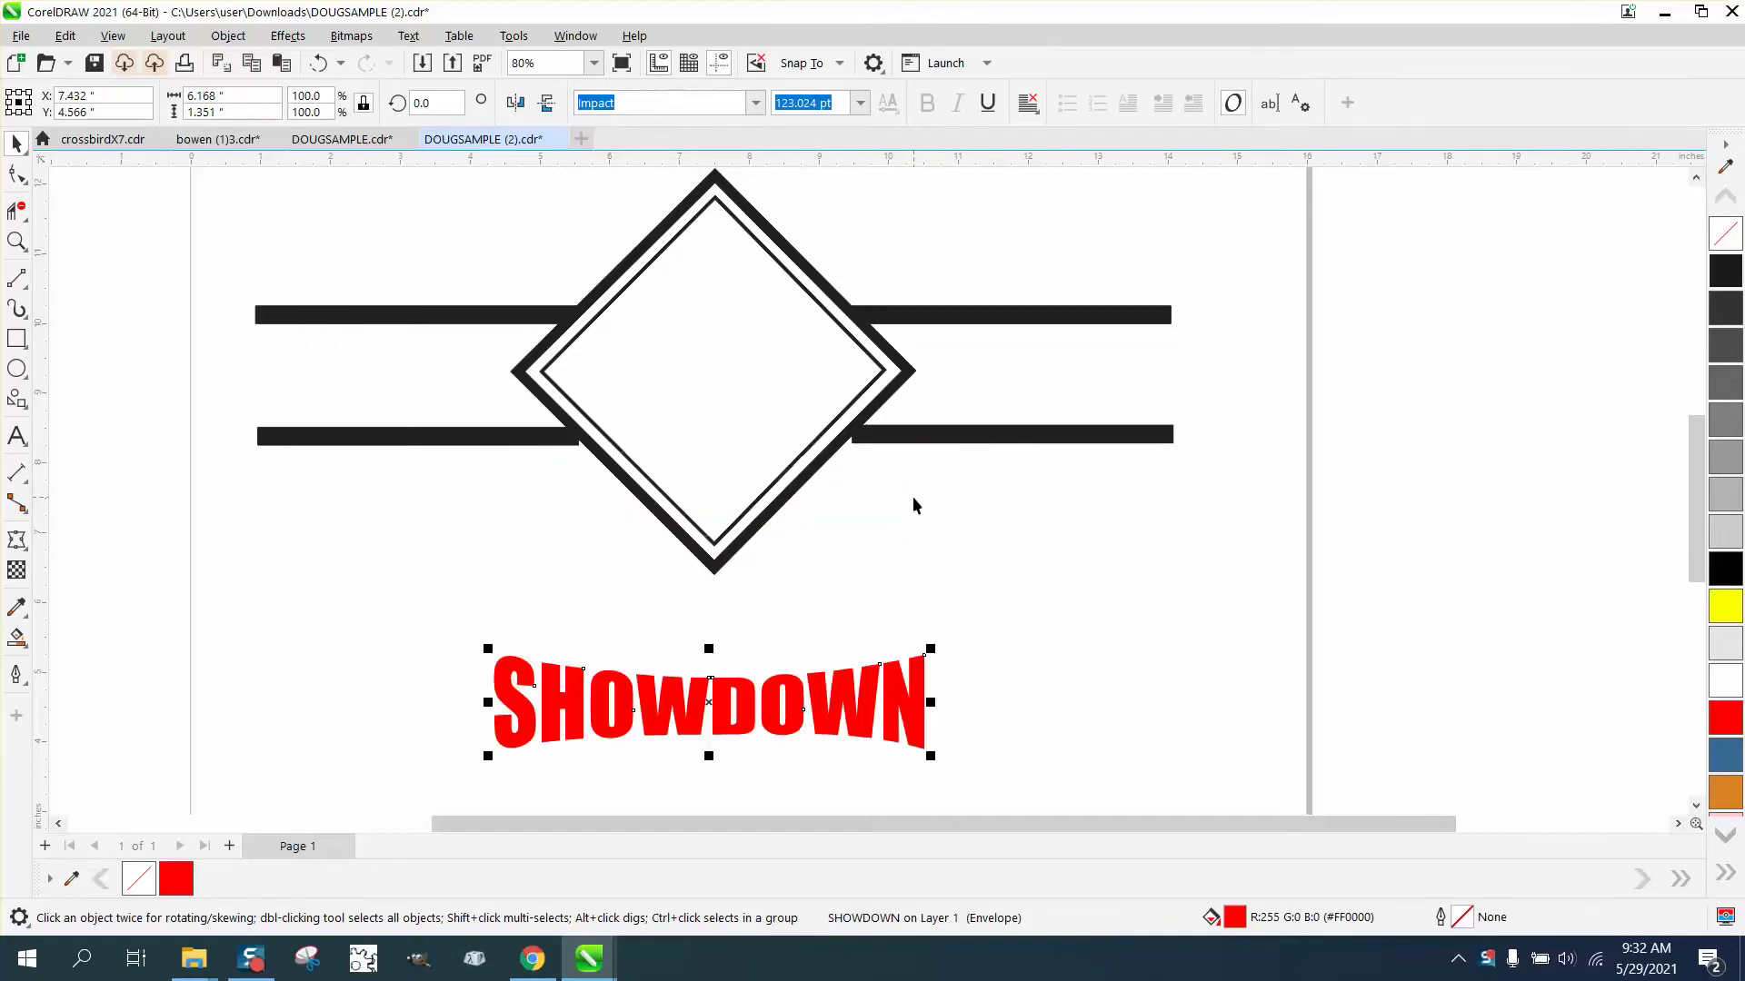
pyautogui.scroll(-1, 257, 452)
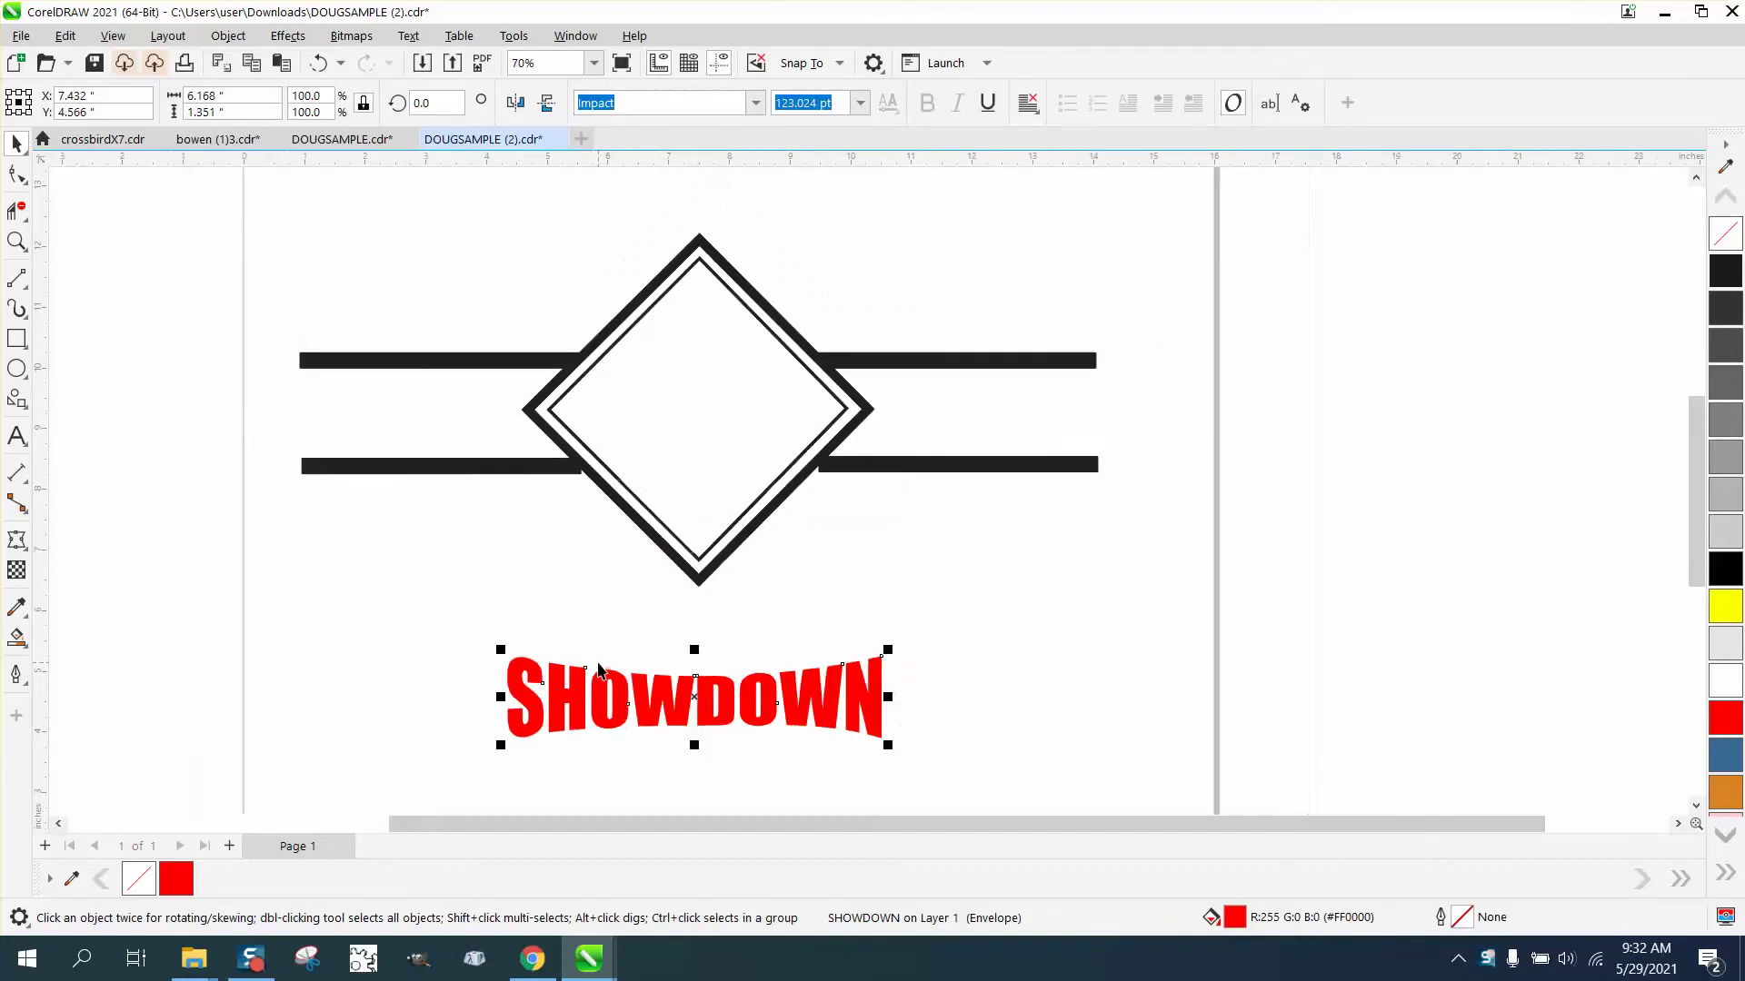
# - Select the diamond and bar artwork, remove its fill and give it a red outline
pyautogui.click(16, 241)
pyautogui.moveTo(559, 429); pyautogui.dragTo(933, 528)
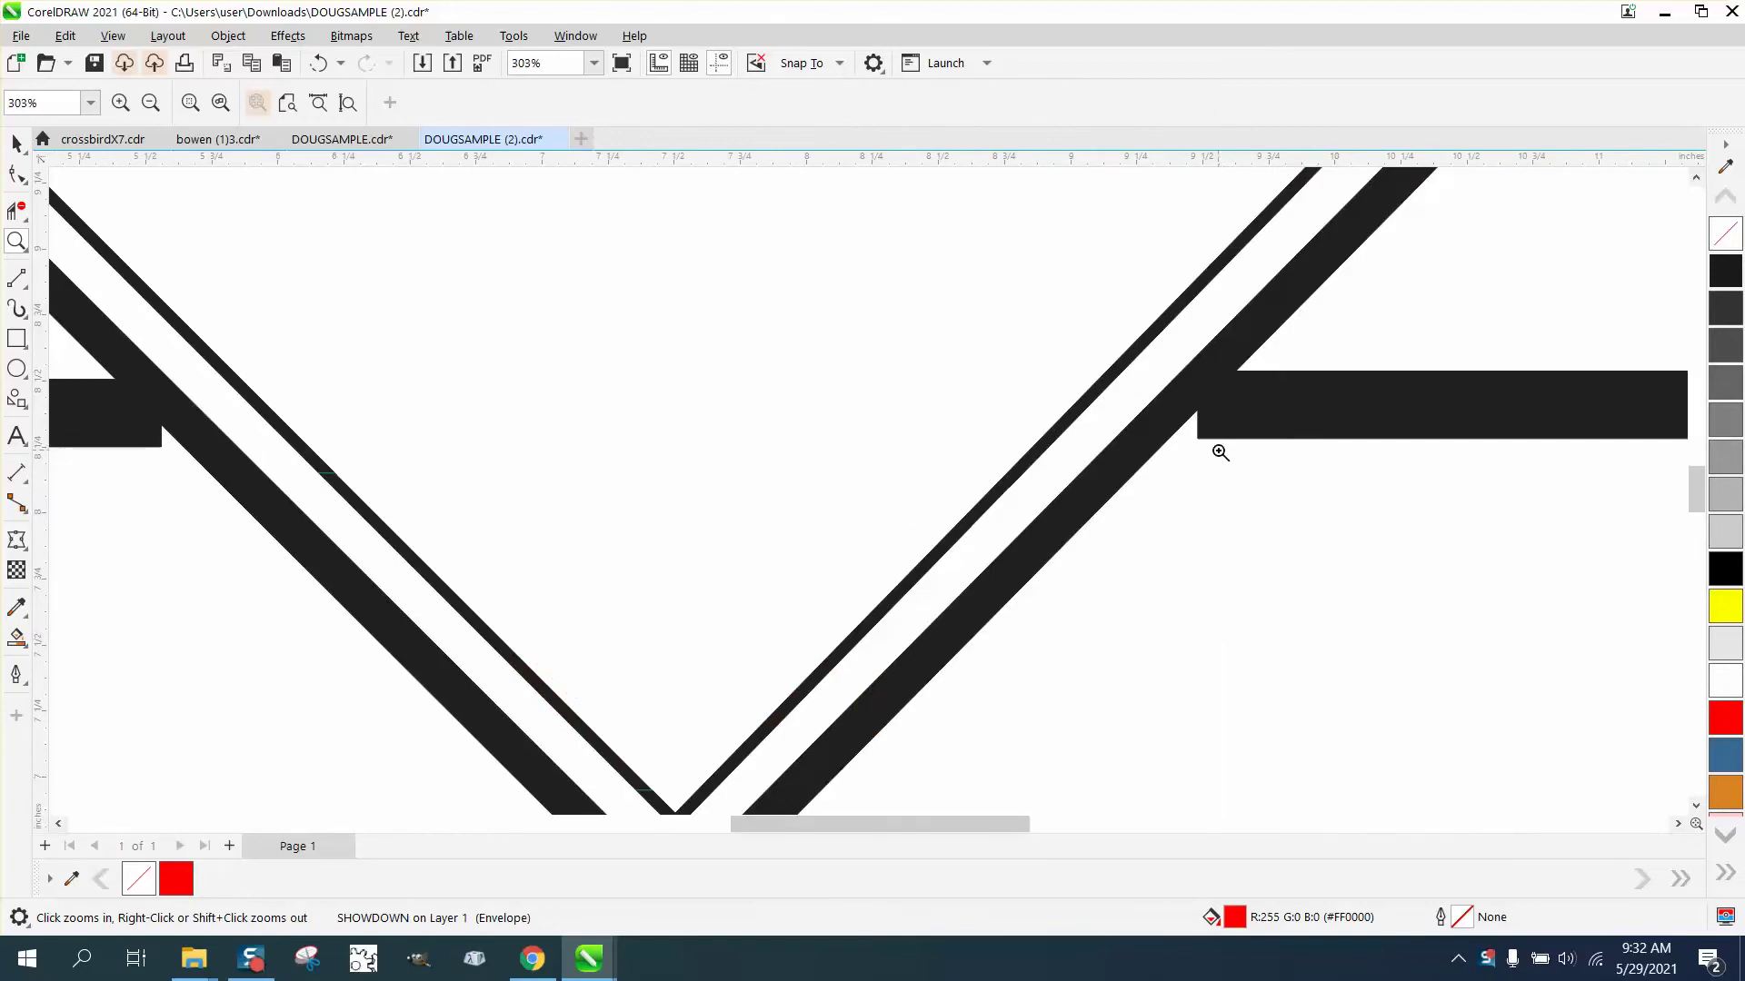
pyautogui.scroll(-3, 506, 587)
pyautogui.press('space')
pyautogui.scroll(-1, 264, 297)
pyautogui.moveTo(125, 222); pyautogui.dragTo(220, 418)
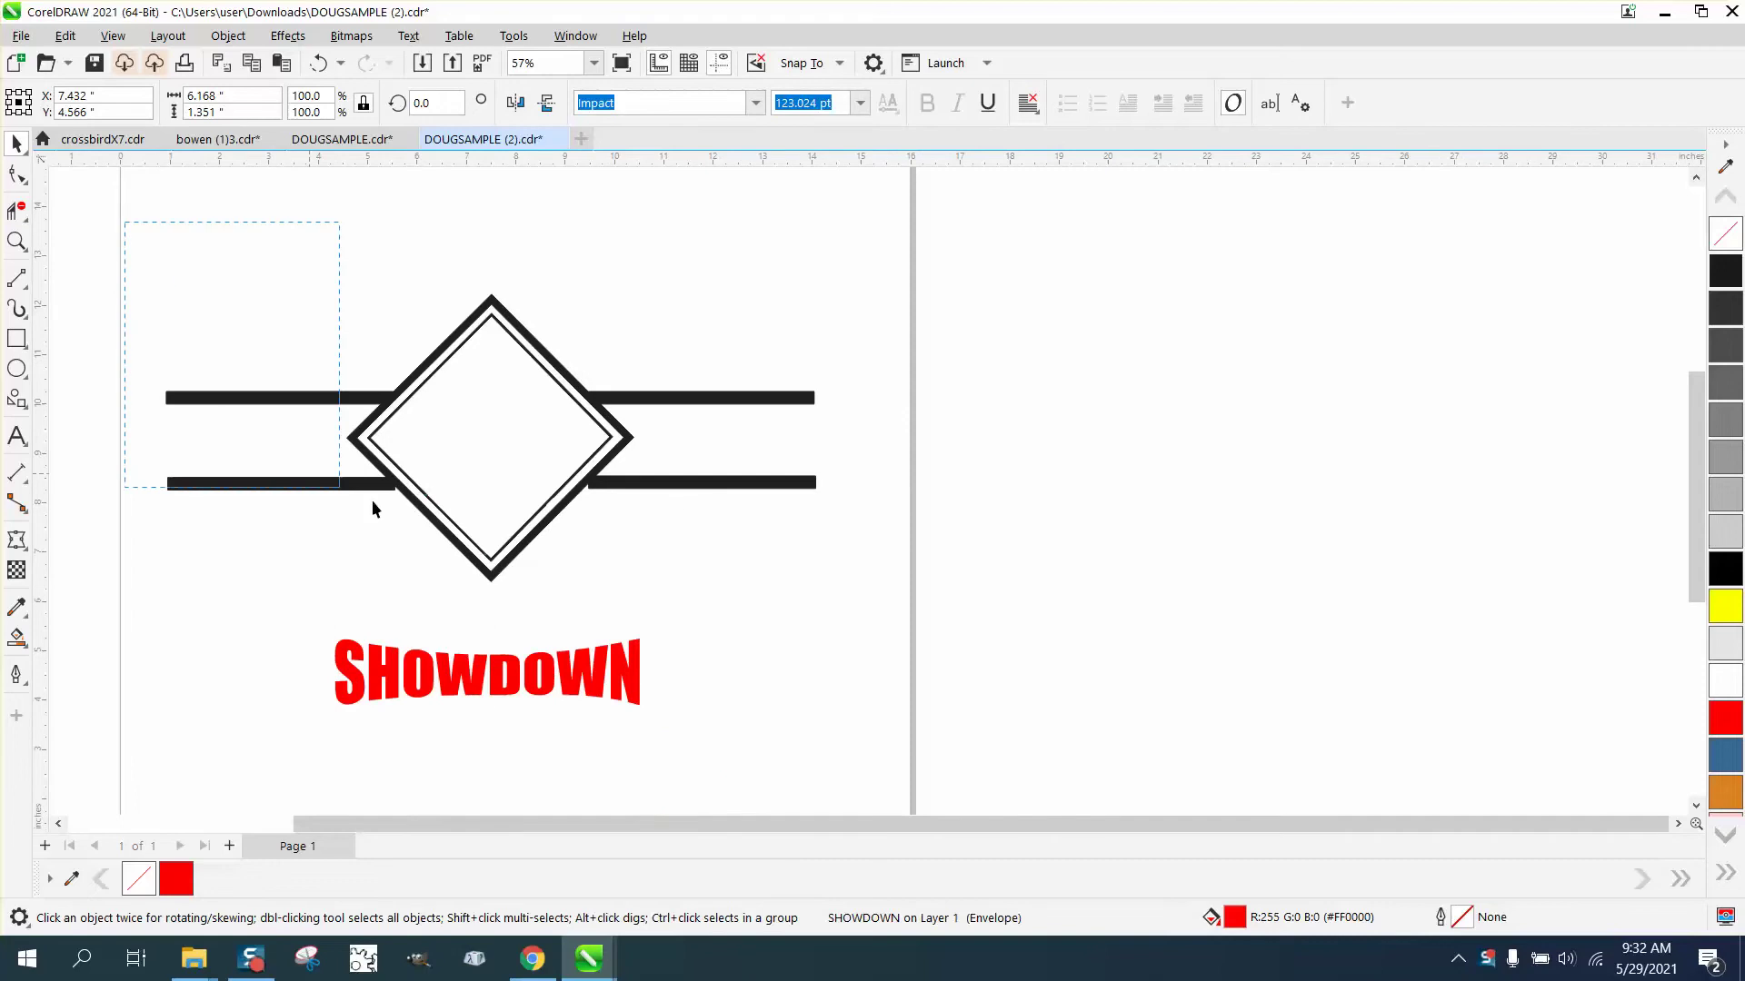
pyautogui.moveTo(836, 580); pyautogui.dragTo(852, 586)
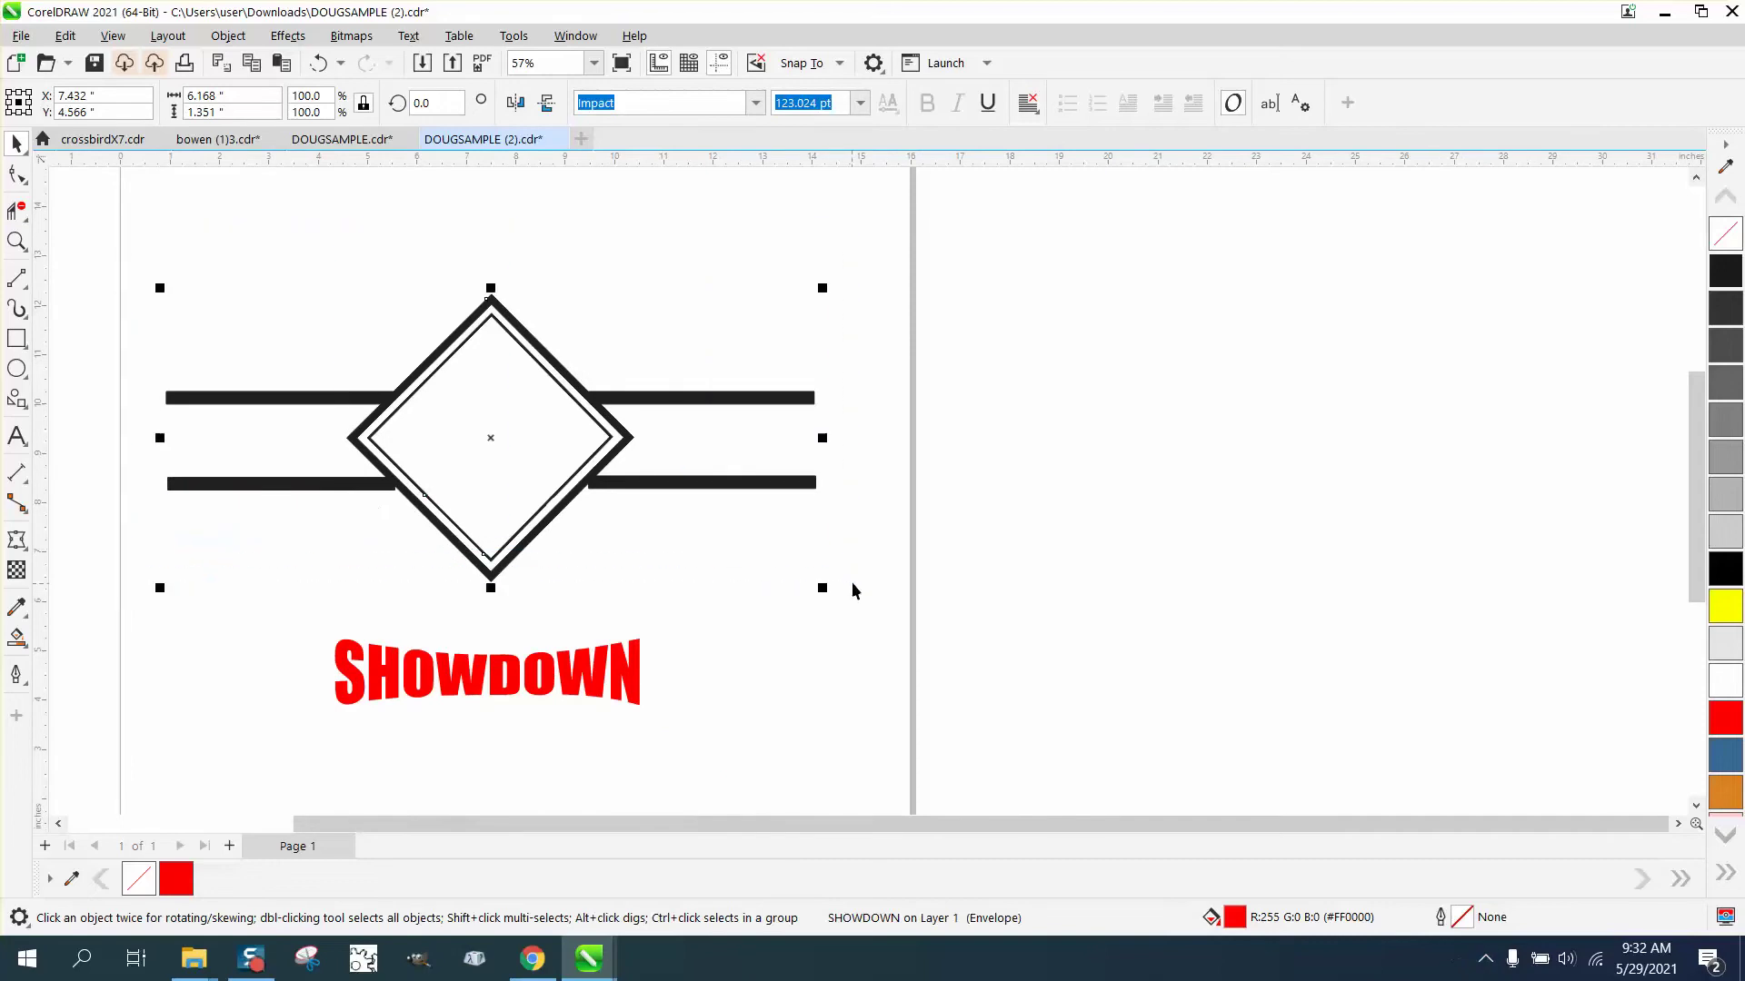
pyautogui.click(1726, 243)
pyautogui.rightClick(1726, 718)
# - Join the open end nodes on the inner diamond's lower-right edge with the Shape tool
pyautogui.click(17, 241)
pyautogui.moveTo(375, 456); pyautogui.dragTo(670, 617)
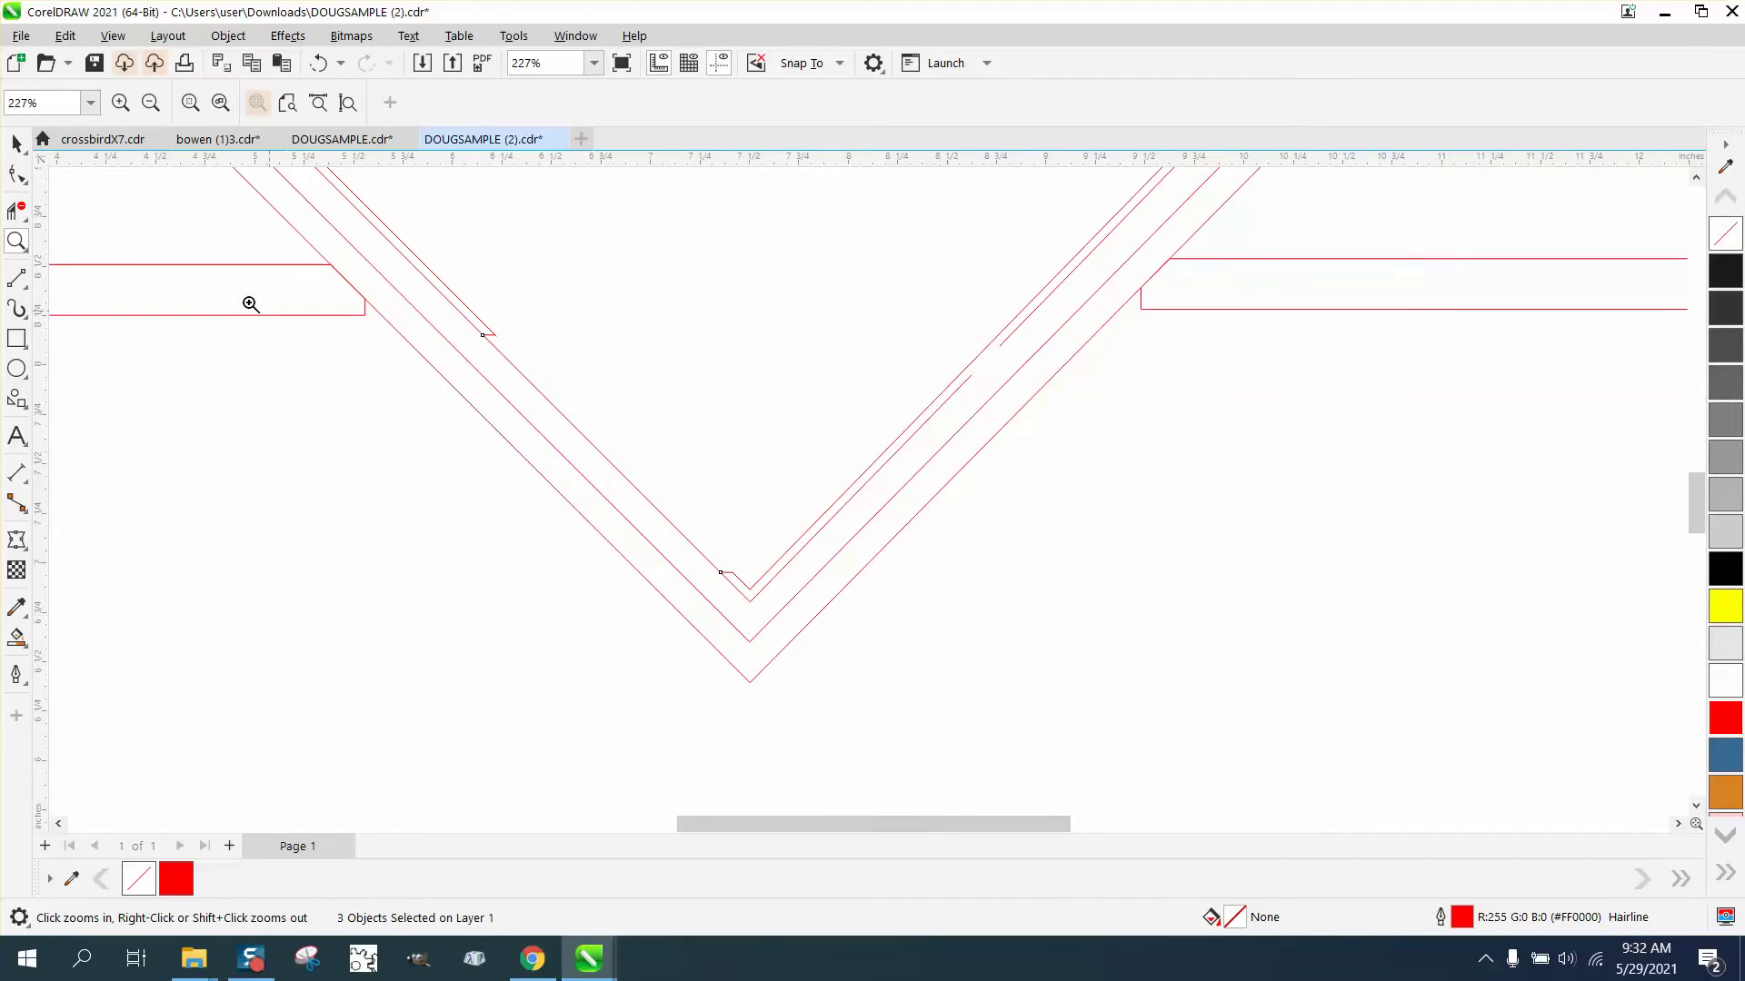
pyautogui.click(29, 181)
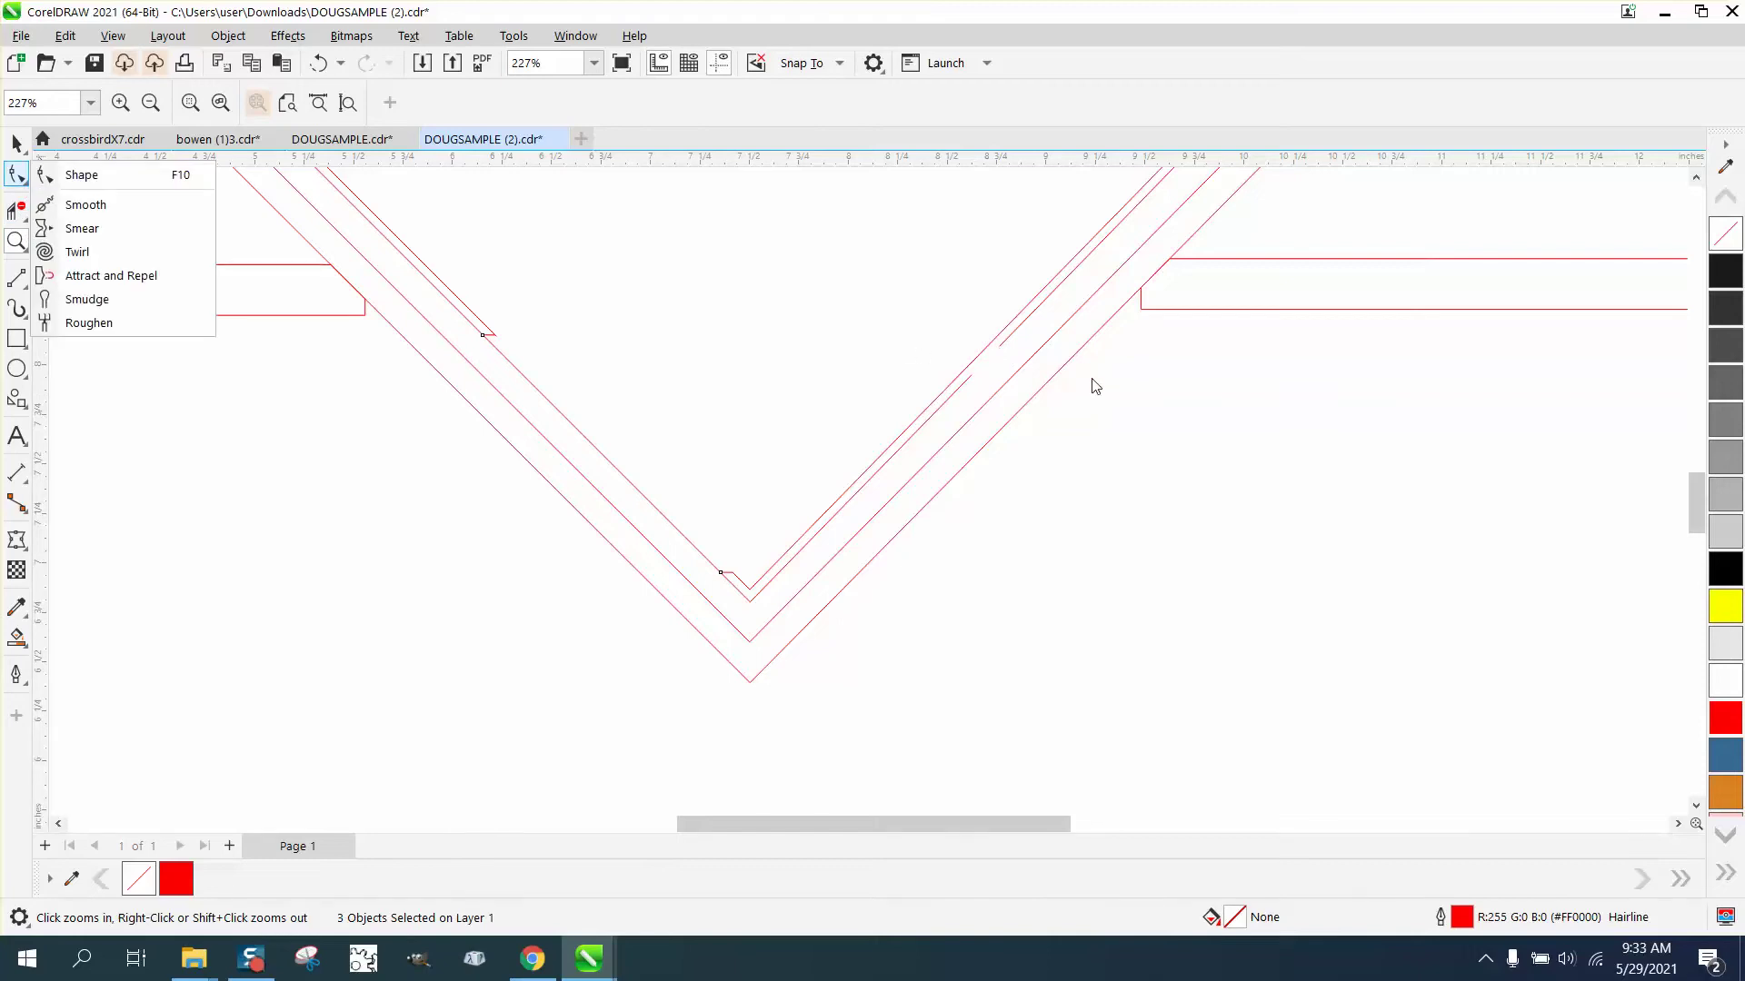
pyautogui.click(80, 175)
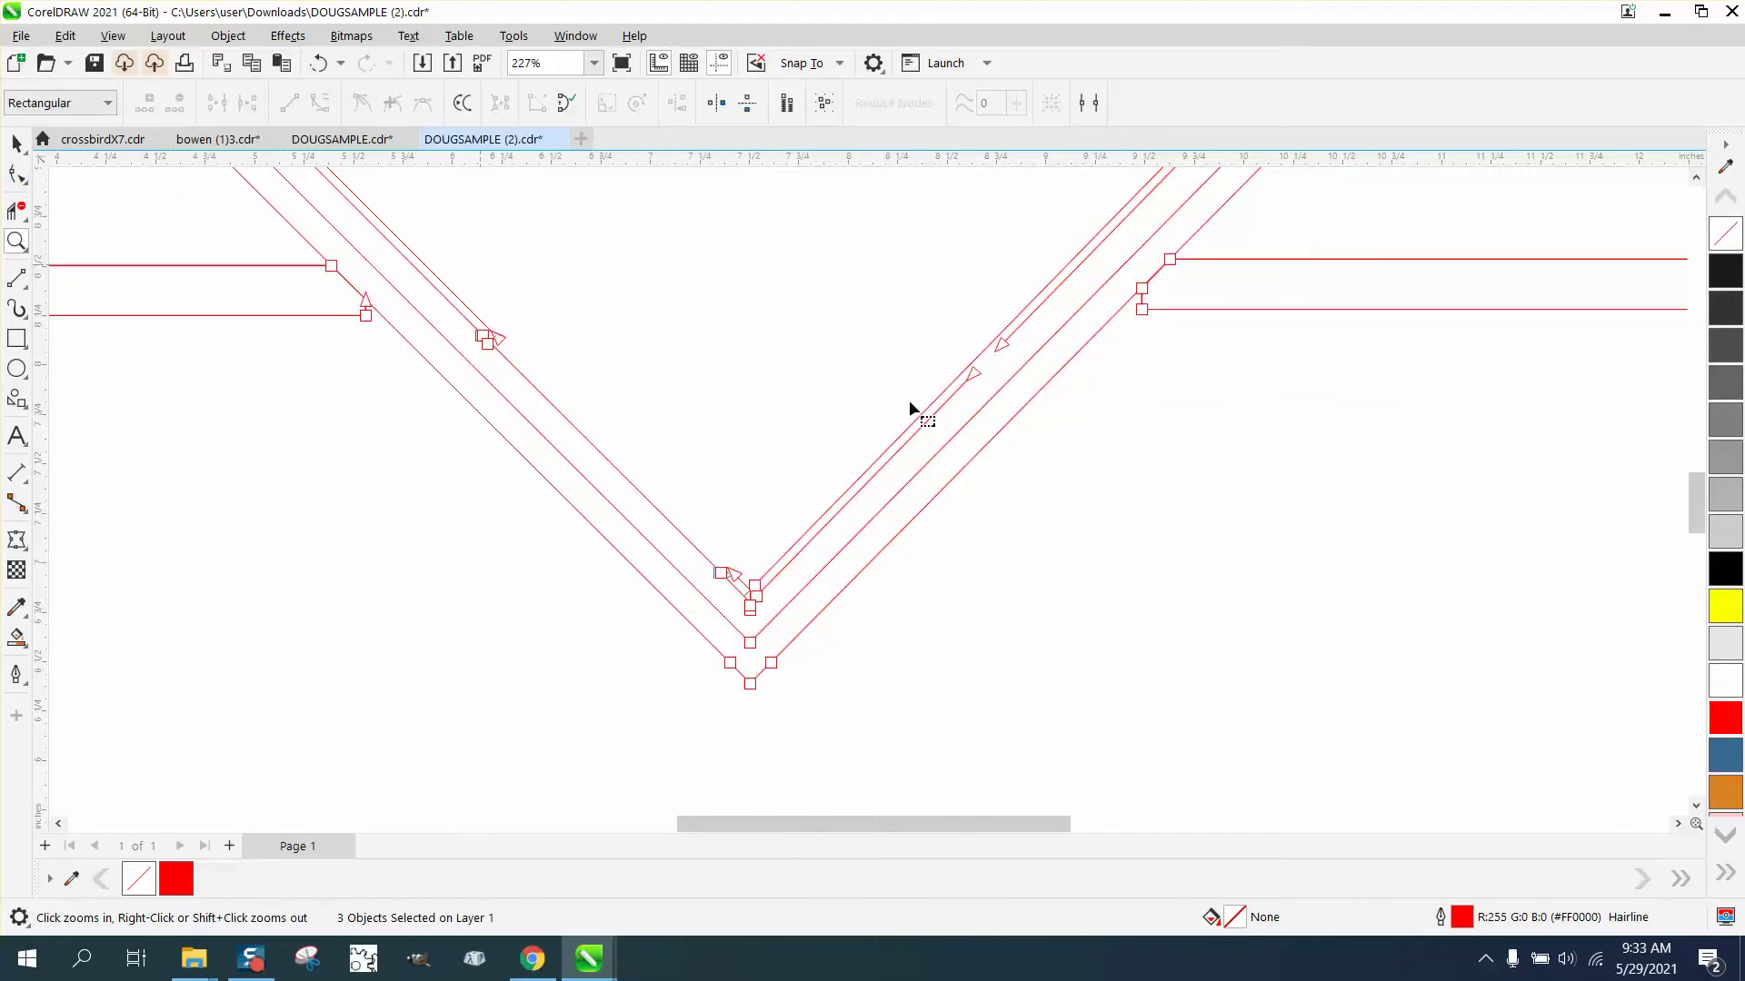
pyautogui.click(973, 373)
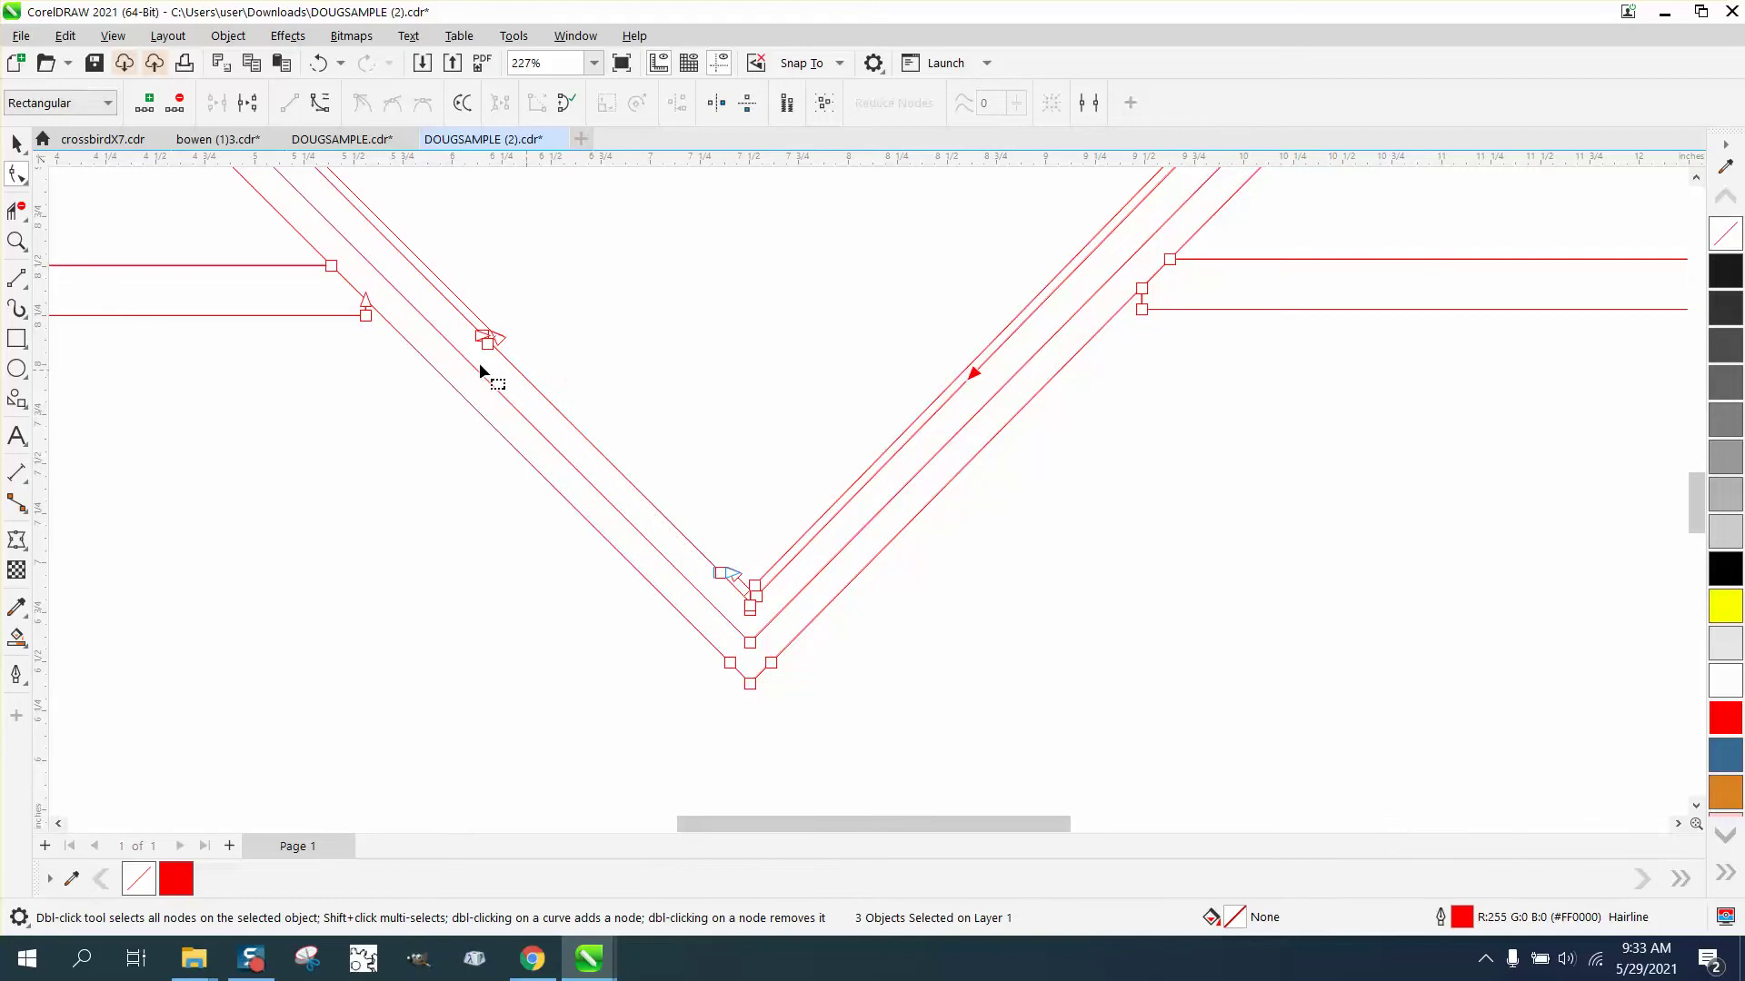
# - Close the gap in the inner diamond's lower-left edge by moving one open end node onto the other
pyautogui.click(17, 241)
pyautogui.moveTo(368, 268); pyautogui.dragTo(1036, 774)
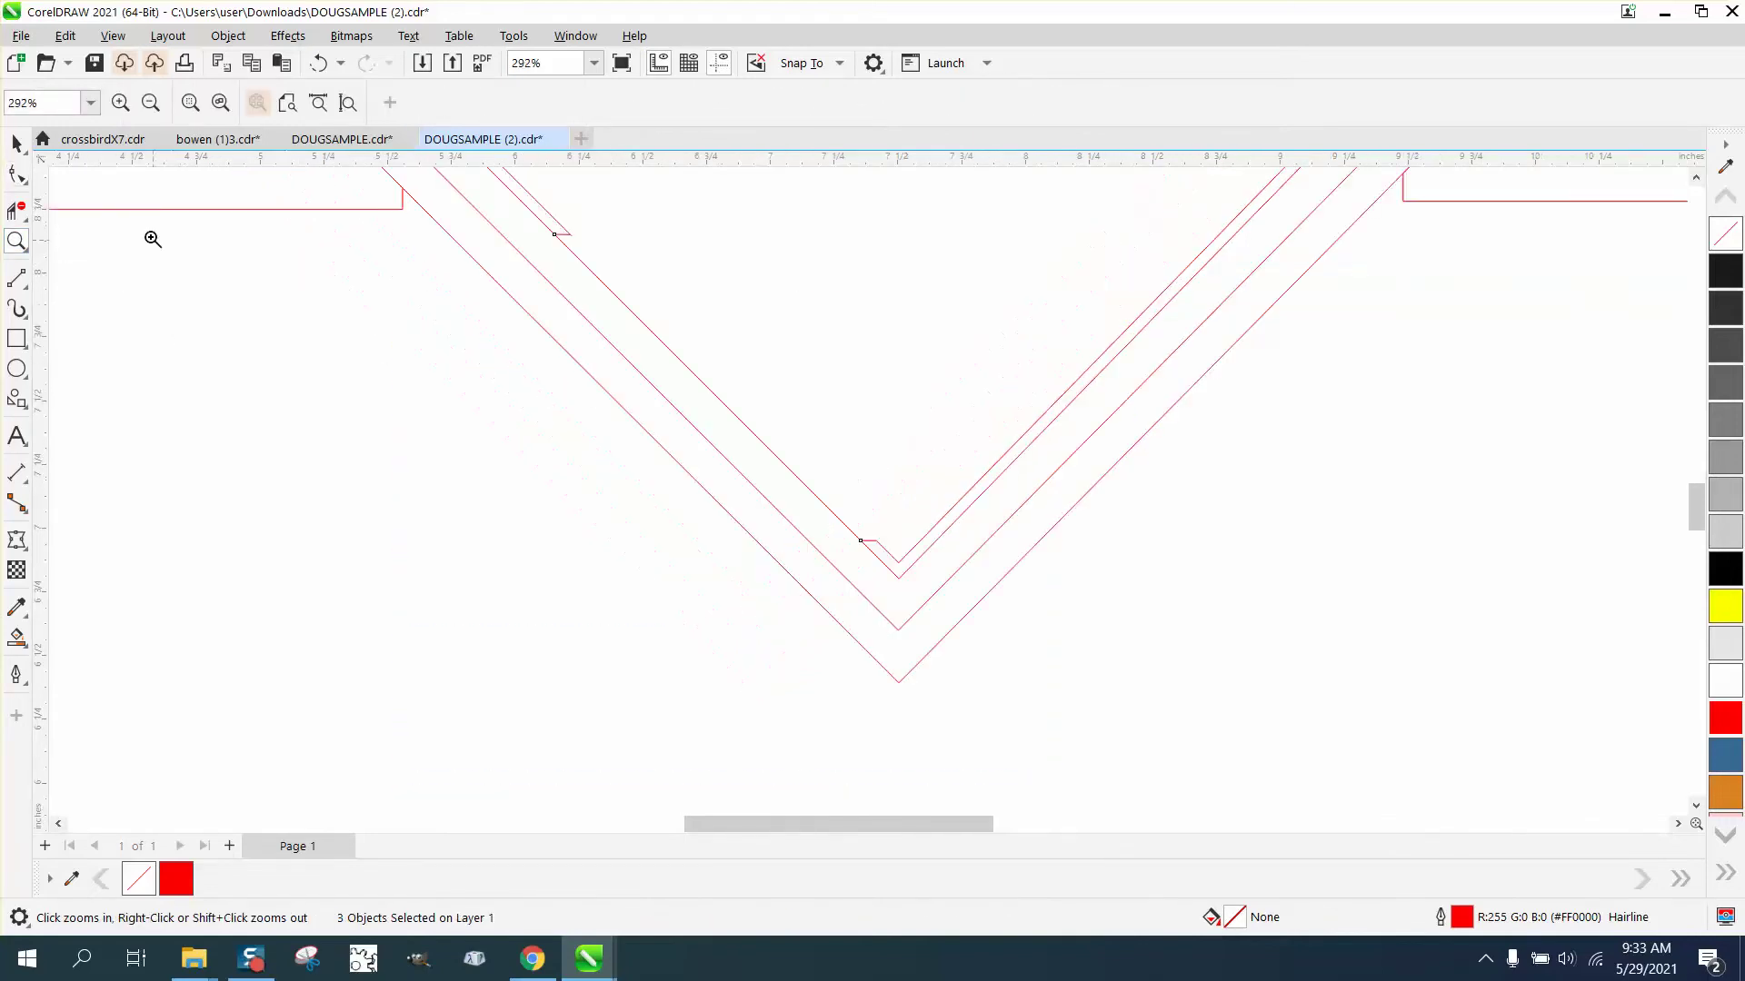
pyautogui.click(31, 180)
pyautogui.moveTo(572, 235); pyautogui.dragTo(879, 543)
# - Delete the two short horizontal segments crossing the inner diamond's thin border on its lower-left side
pyautogui.click(17, 241)
pyautogui.moveTo(463, 193); pyautogui.dragTo(791, 329)
pyautogui.click(16, 210)
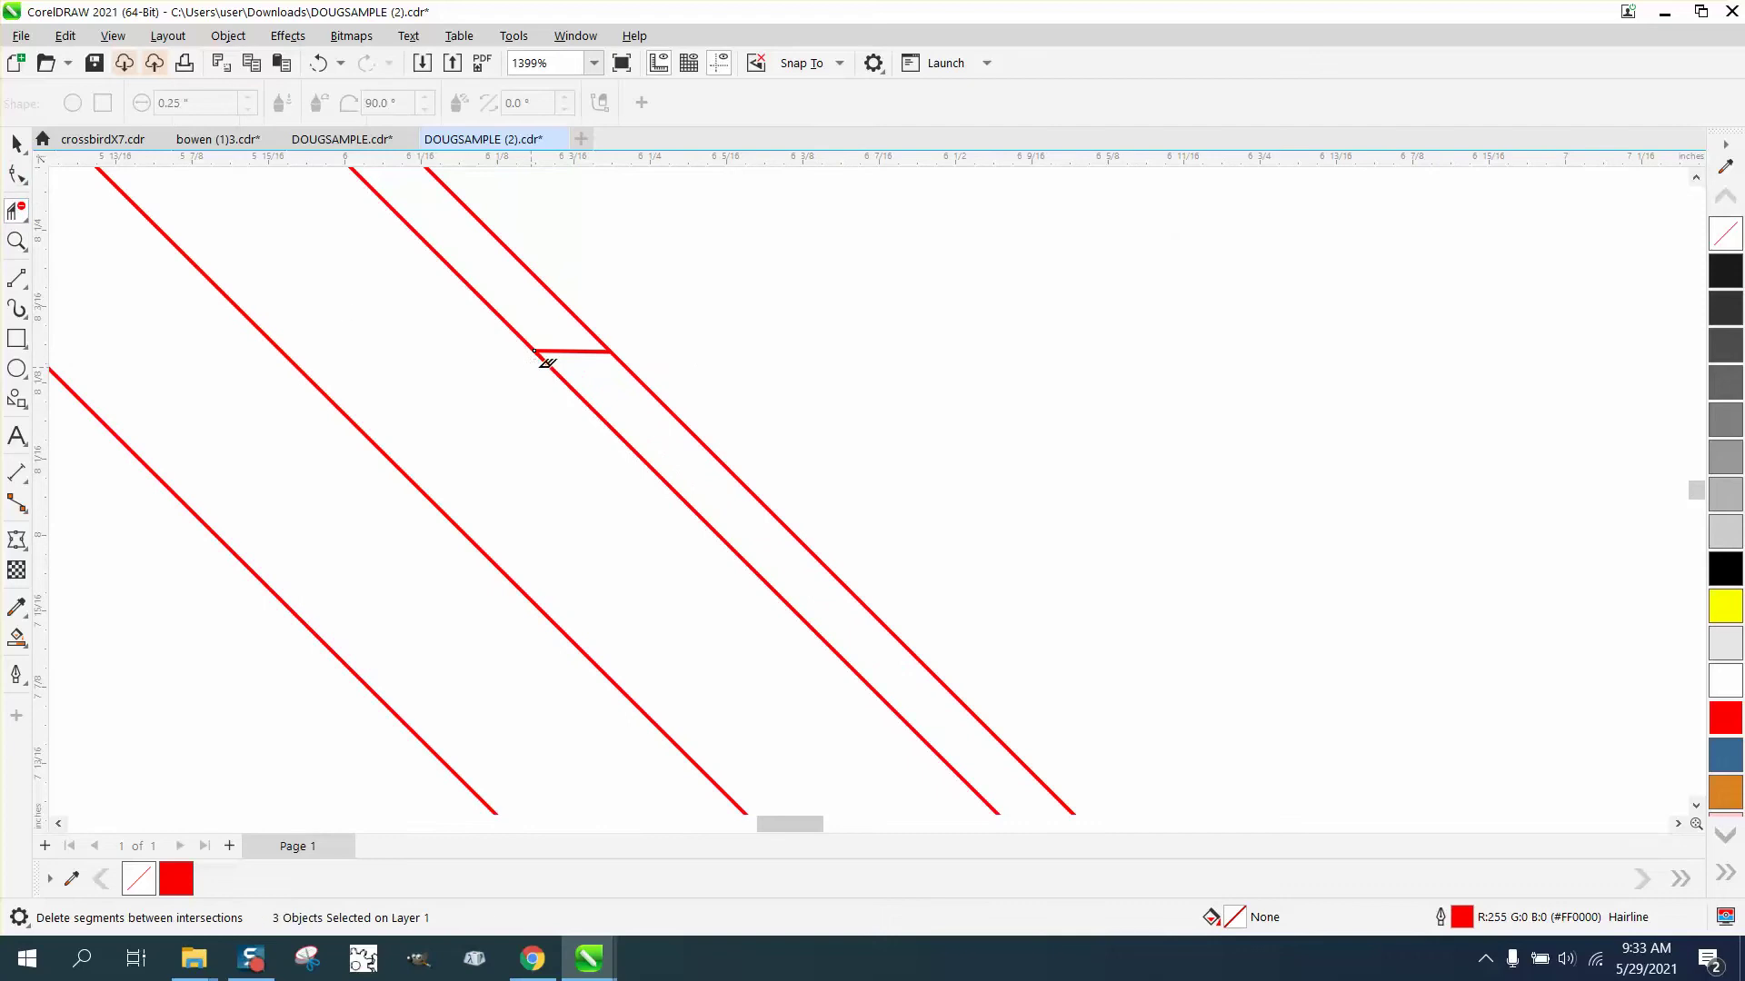
pyautogui.click(586, 342)
pyautogui.scroll(-5, 545, 332)
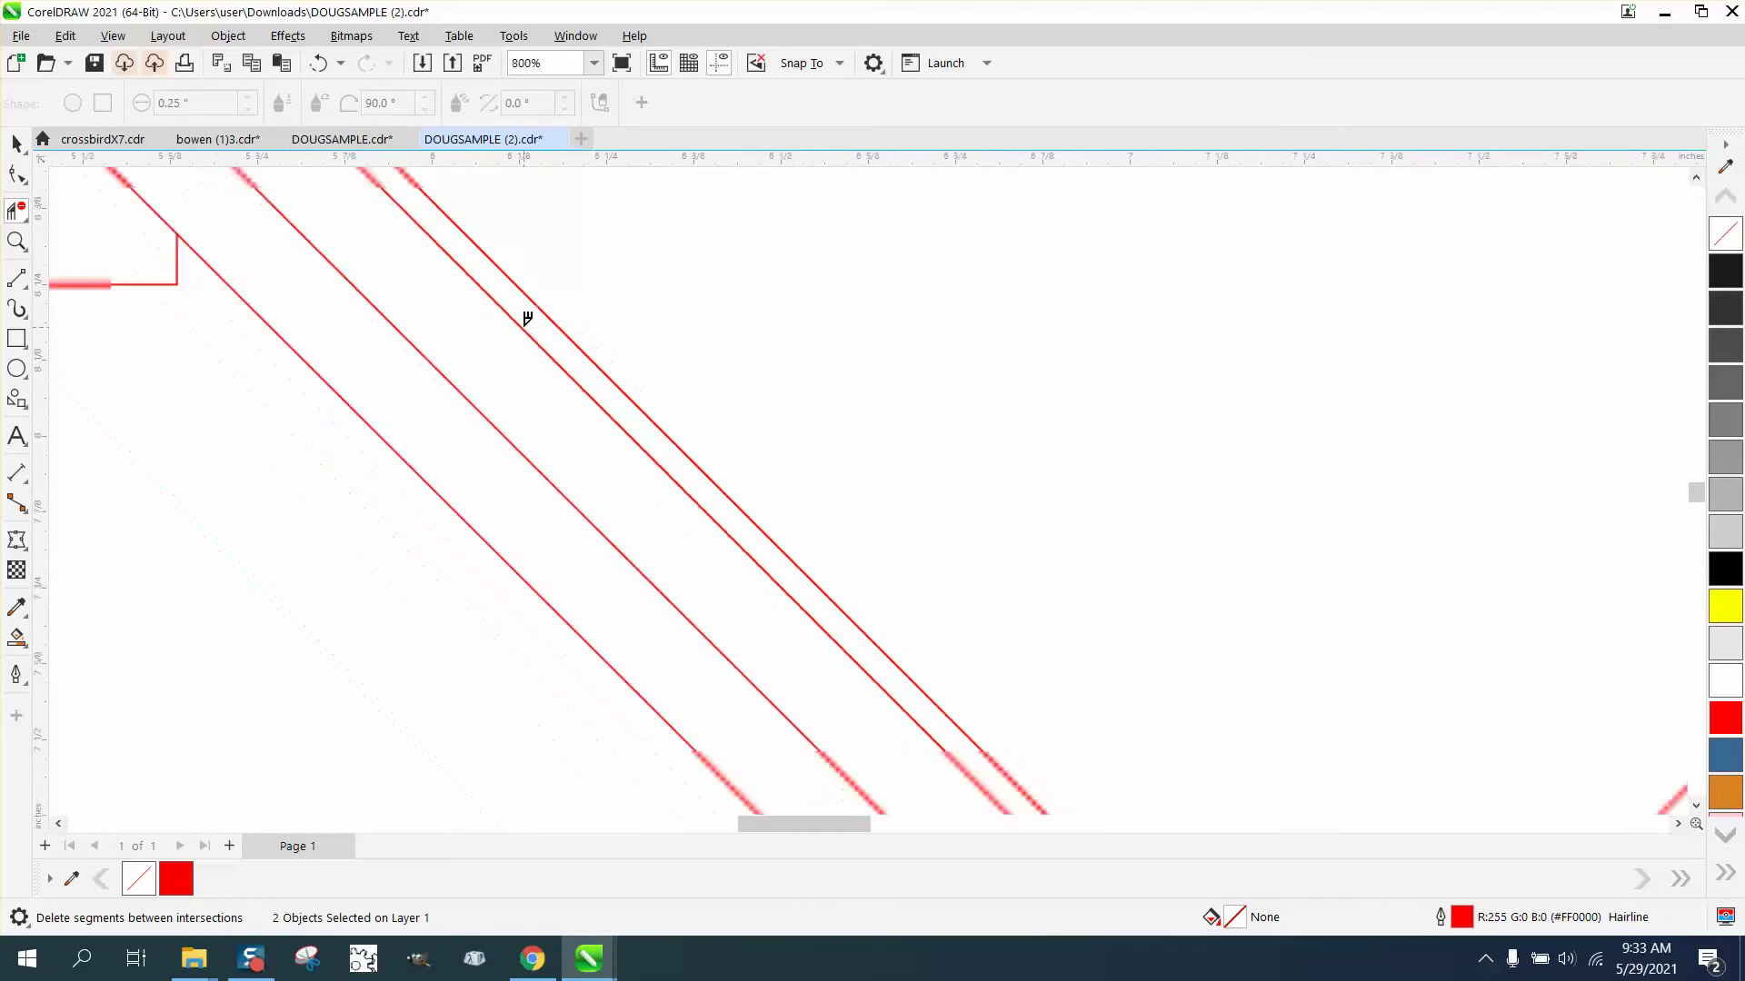
pyautogui.click(960, 753)
pyautogui.scroll(-2, 927, 736)
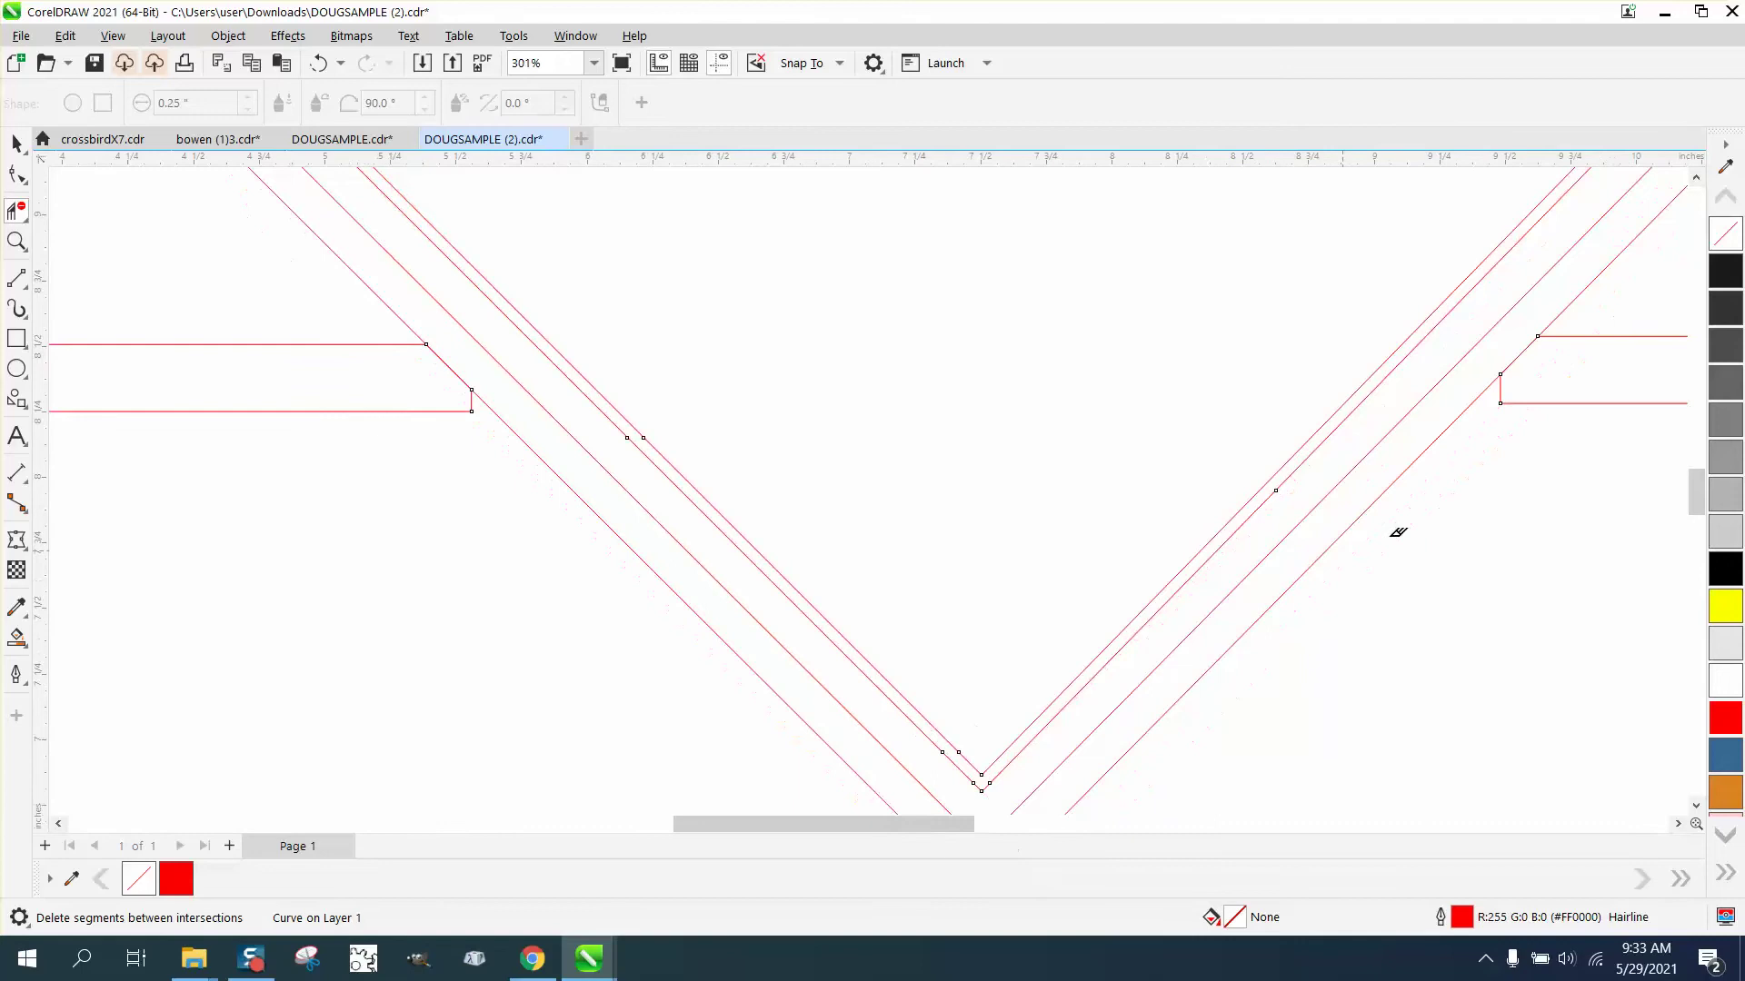
# - Delete the surplus nodes along the inner diamond's lower-left and lower-right edges
pyautogui.click(16, 173)
pyautogui.click(458, 380)
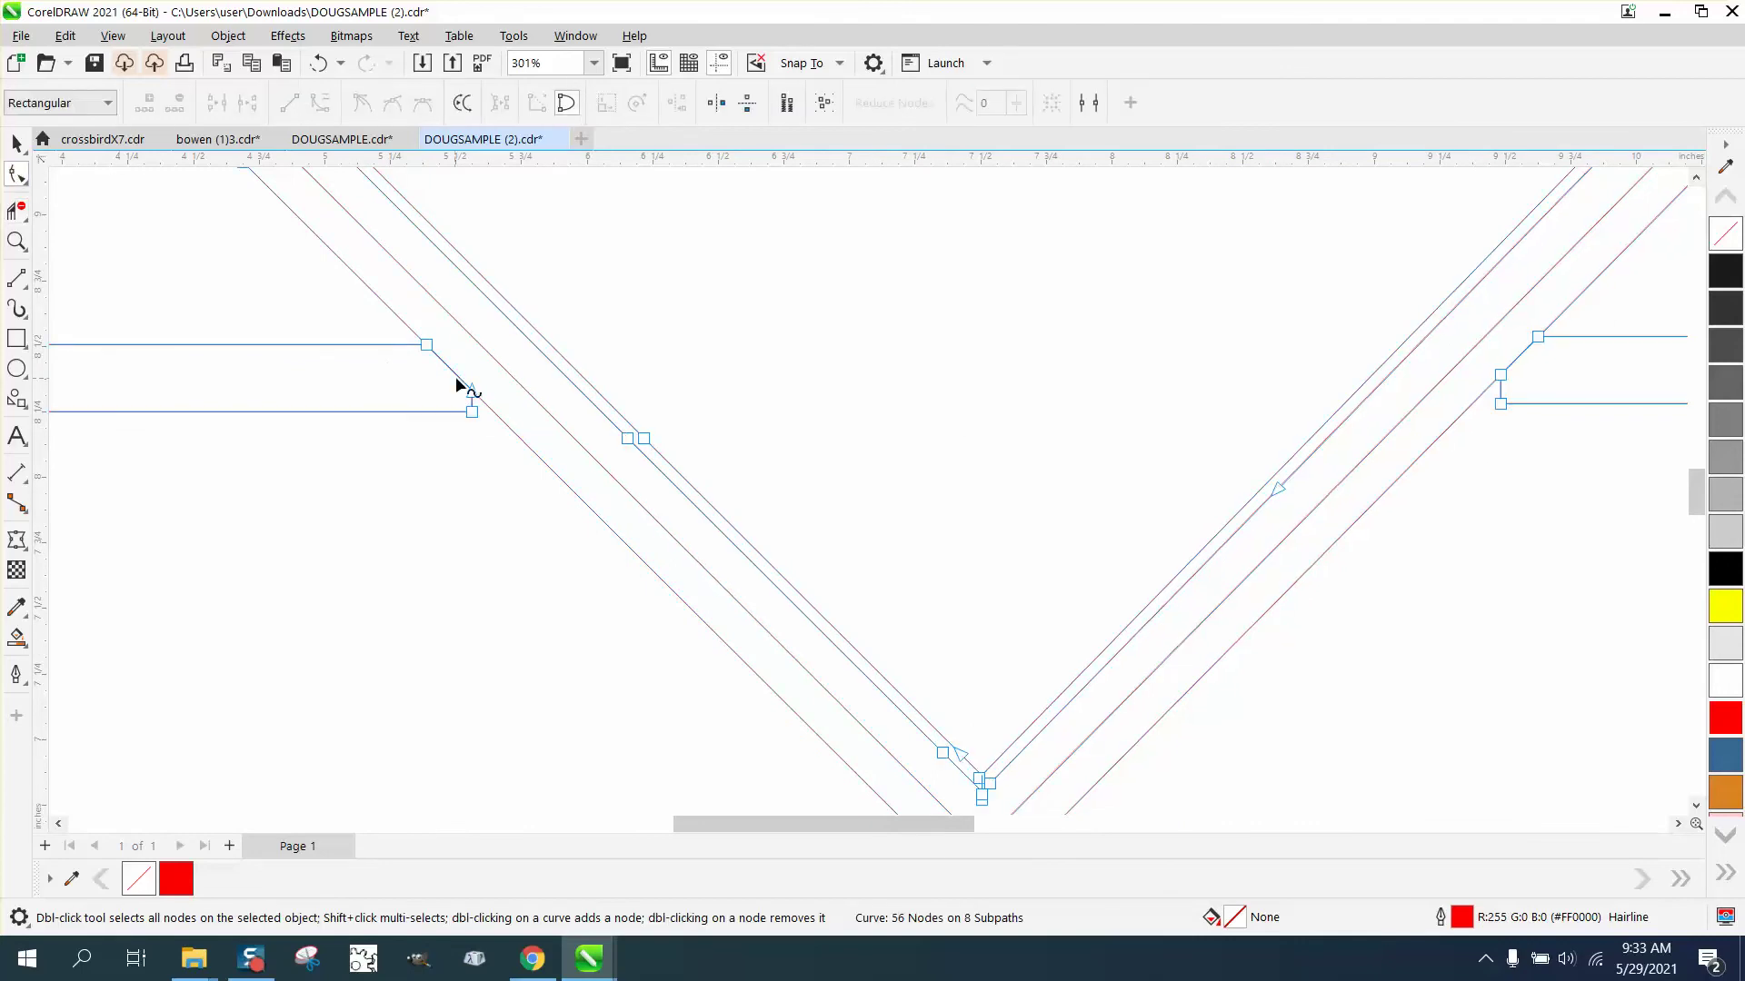
pyautogui.moveTo(609, 461); pyautogui.dragTo(594, 461)
pyautogui.press('Delete')
pyautogui.moveTo(1103, 440); pyautogui.dragTo(1338, 532)
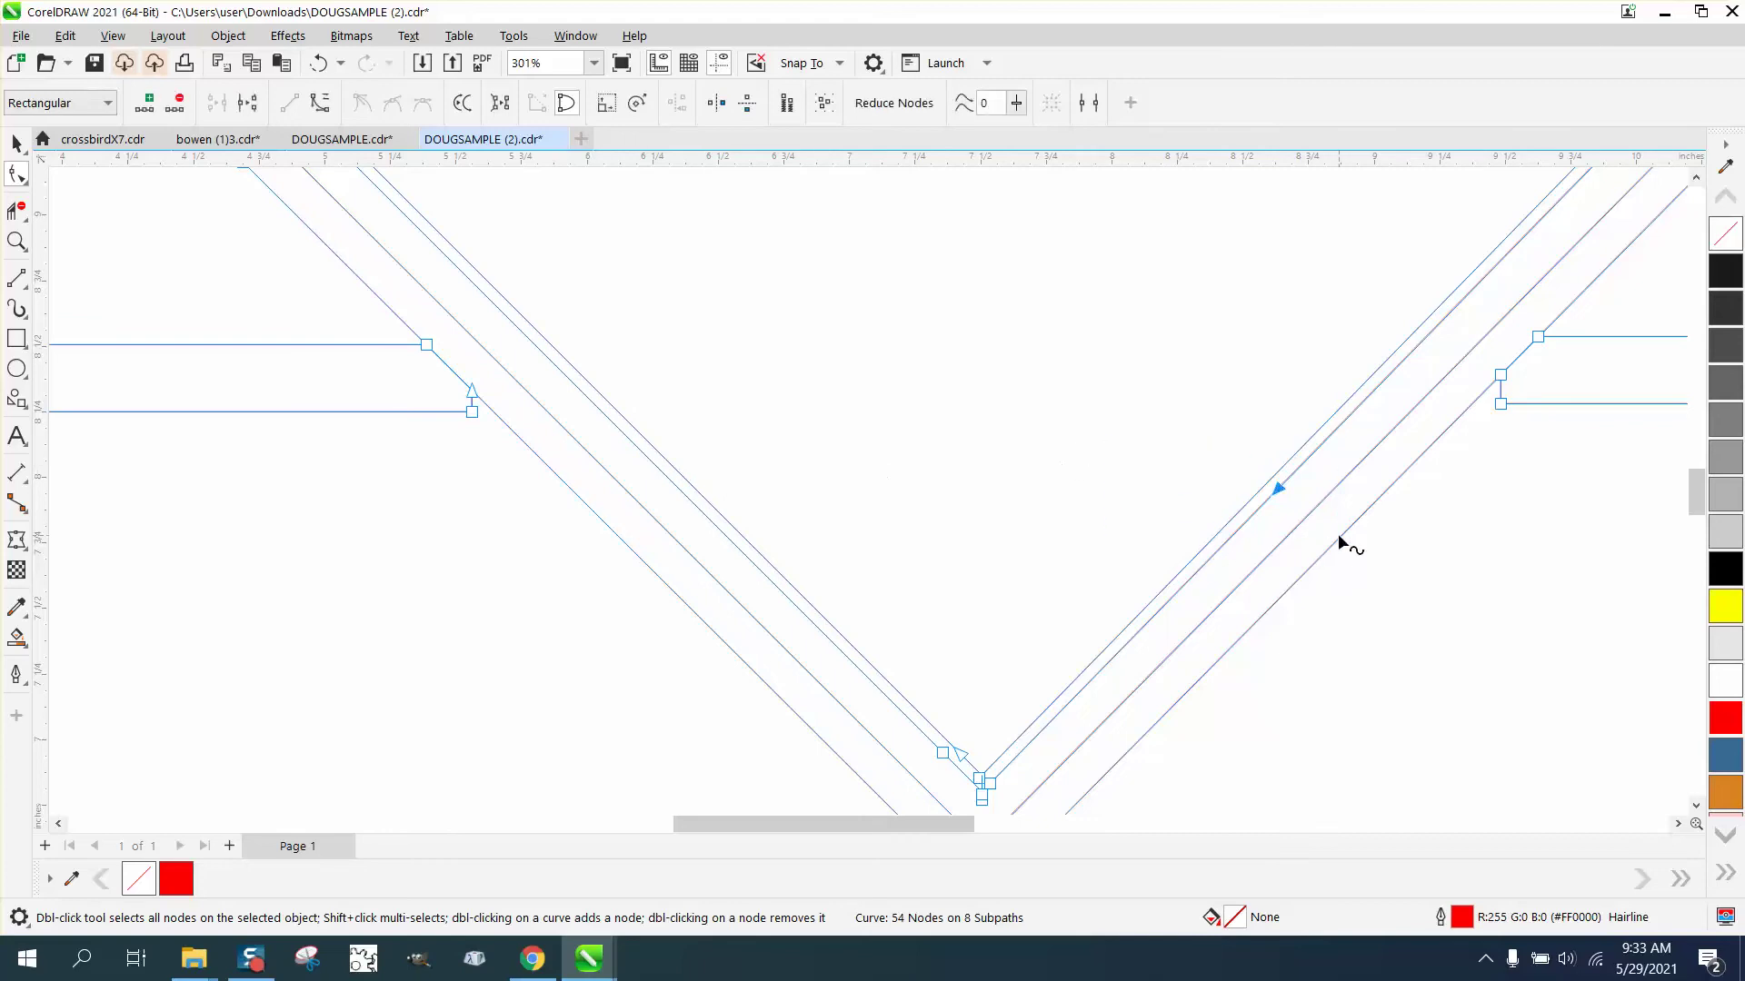
pyautogui.press('Delete')
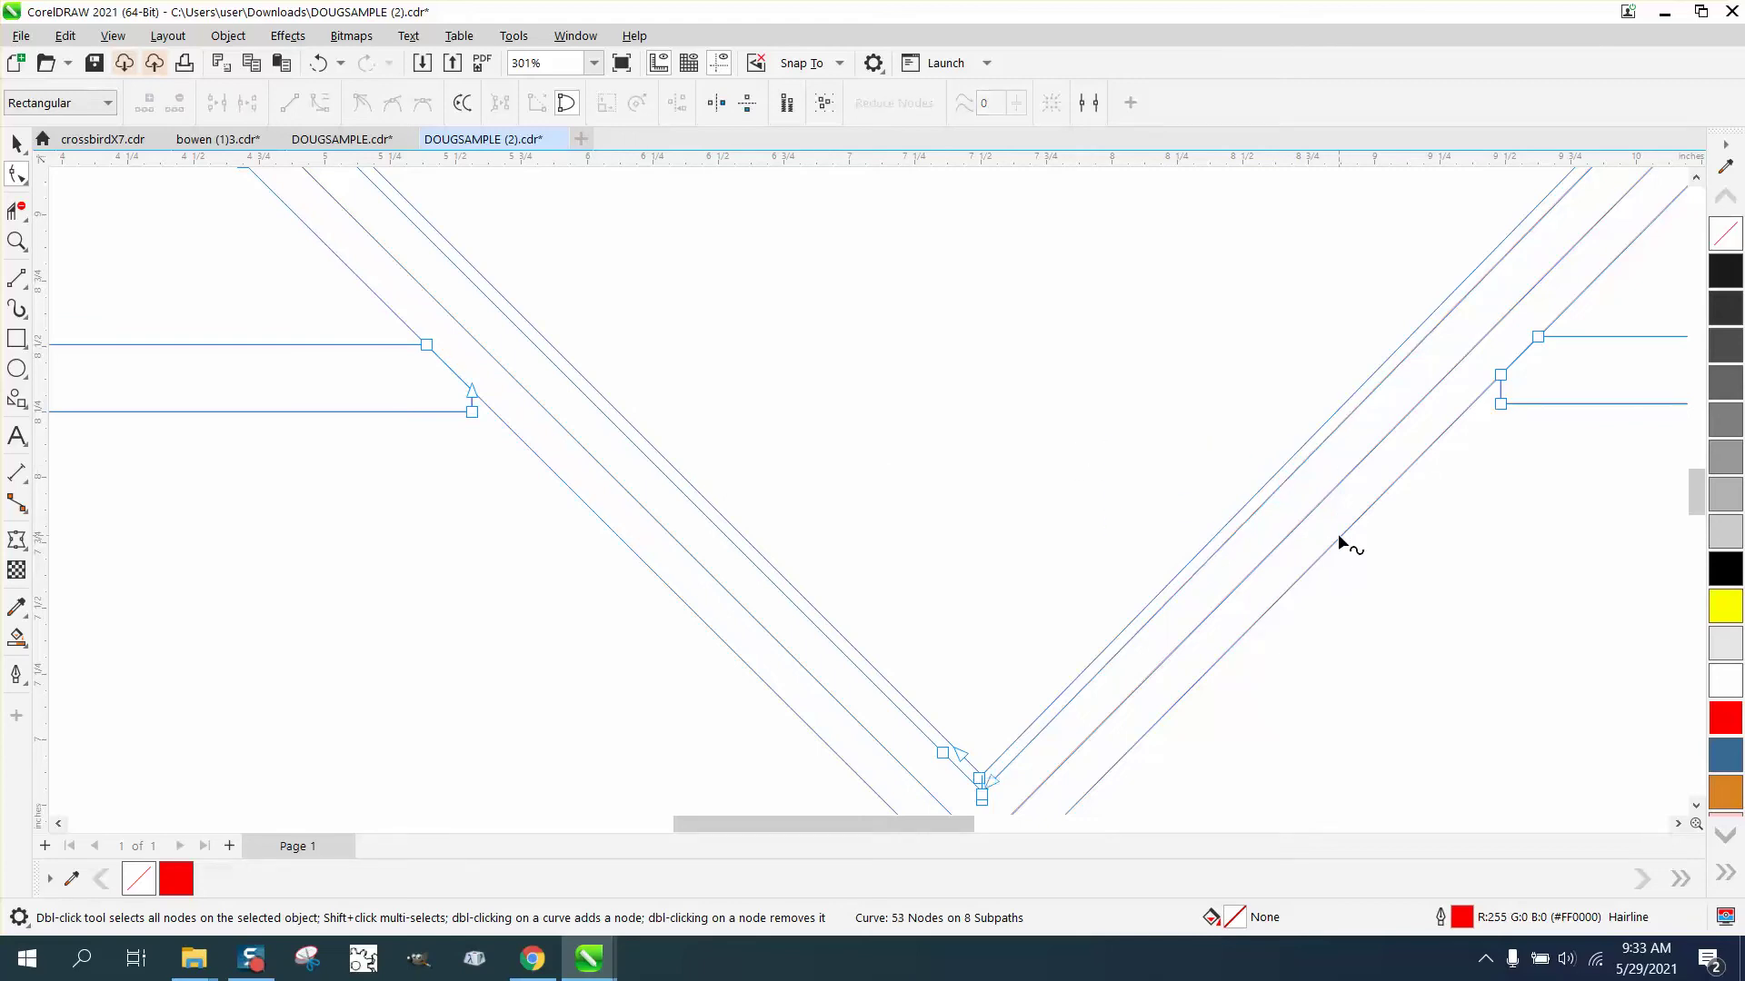
# - Extend the lower-left bar's bottom edge past the outer diamond line by moving its inner corner node
pyautogui.click(473, 415)
pyautogui.moveTo(473, 415); pyautogui.dragTo(535, 415)
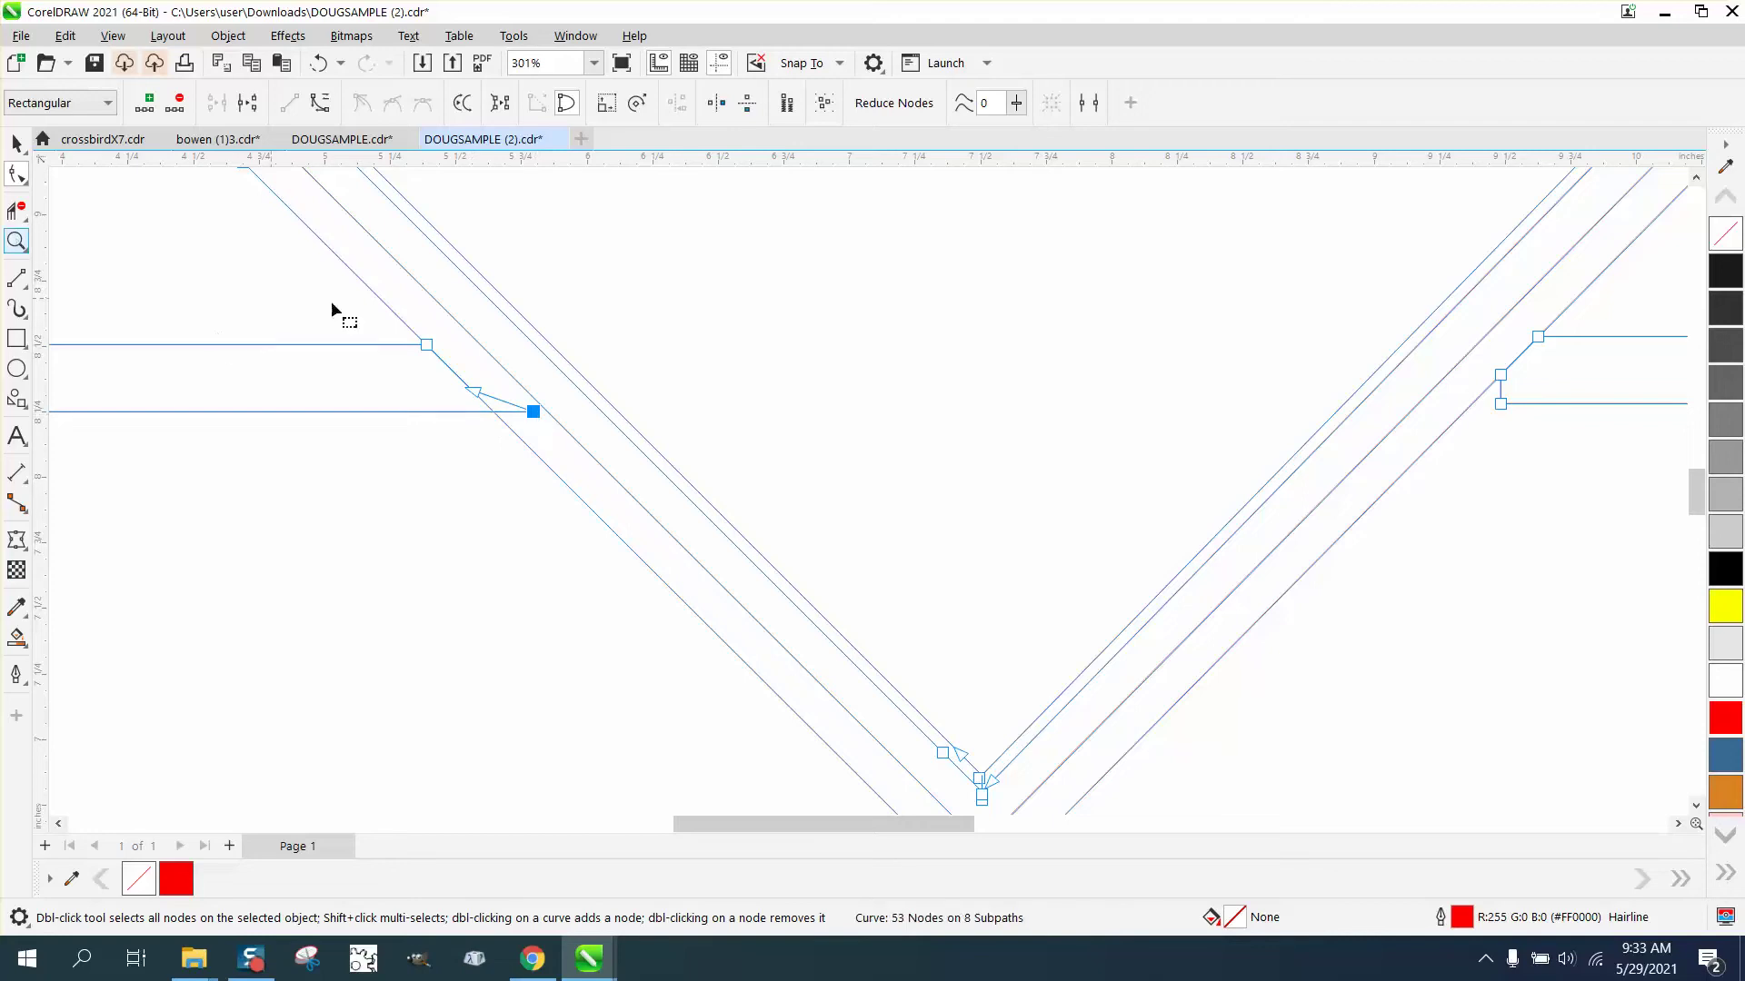
pyautogui.click(627, 474)
pyautogui.click(318, 63)
# - Delete the overlapping segments where the lower-left bar meets the outer diamond so the two shapes join openly
pyautogui.press('z')
pyautogui.moveTo(368, 300); pyautogui.dragTo(636, 488)
pyautogui.click(17, 211)
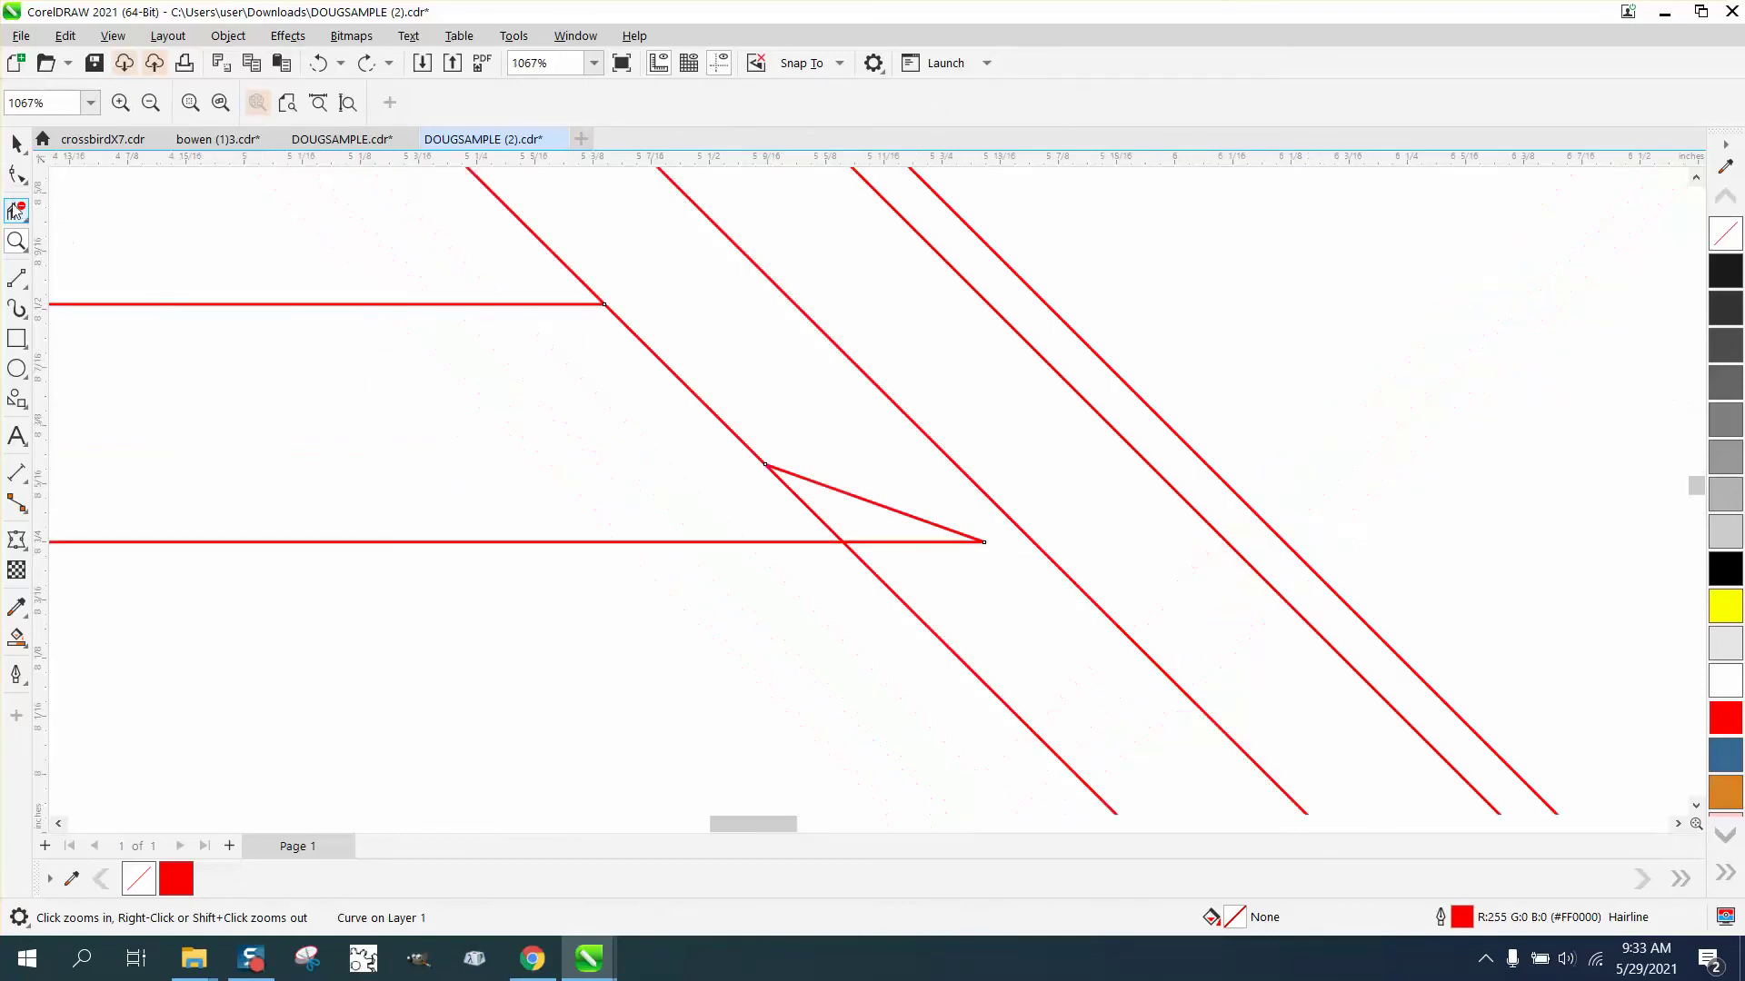
pyautogui.click(839, 484)
pyautogui.click(780, 473)
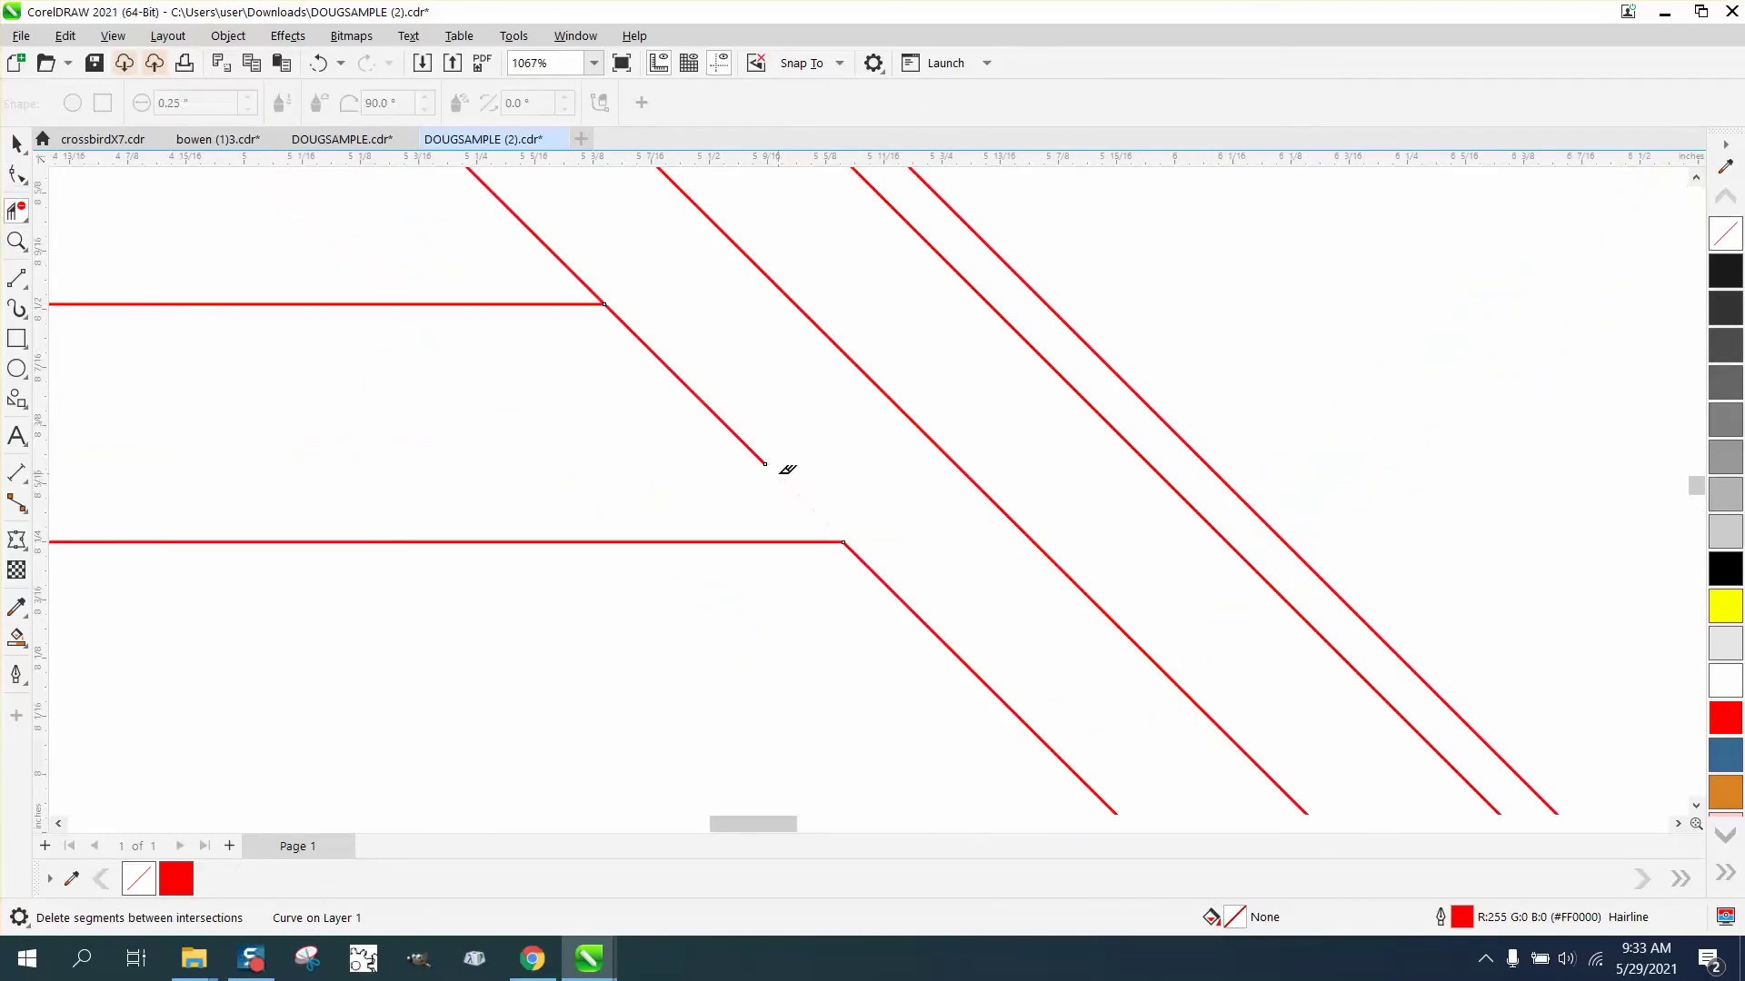
pyautogui.click(717, 415)
pyautogui.scroll(-3, 623, 375)
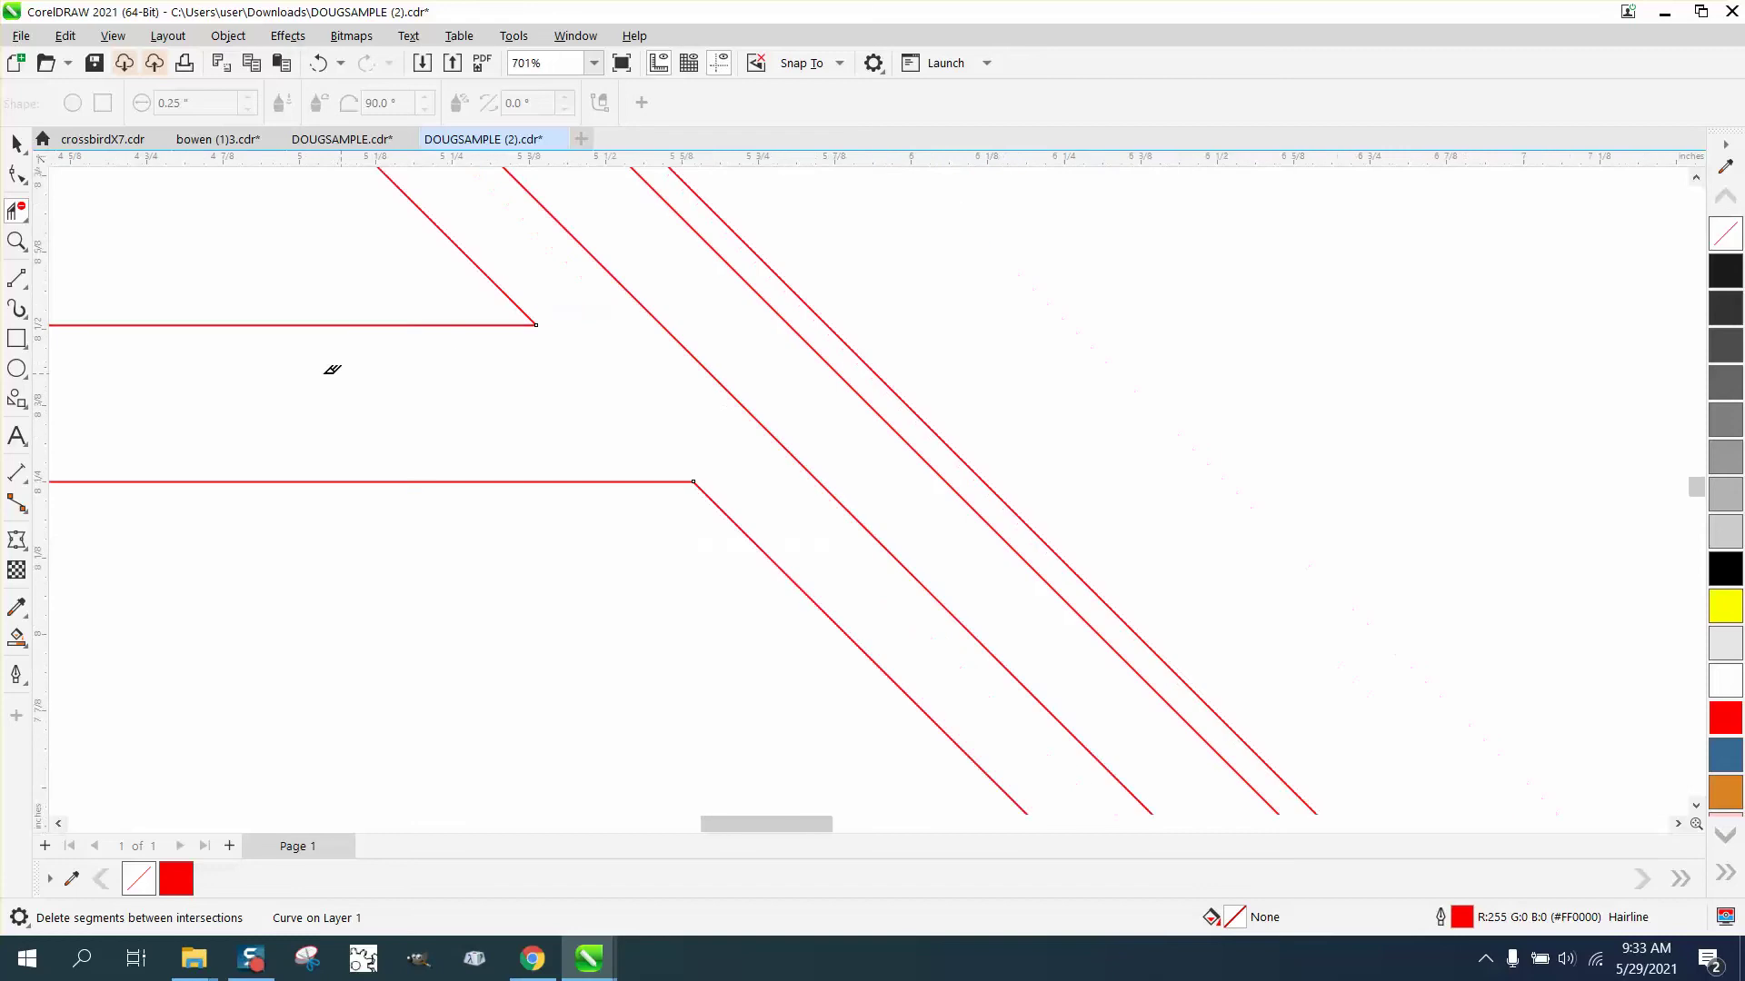
pyautogui.scroll(-3, 661, 381)
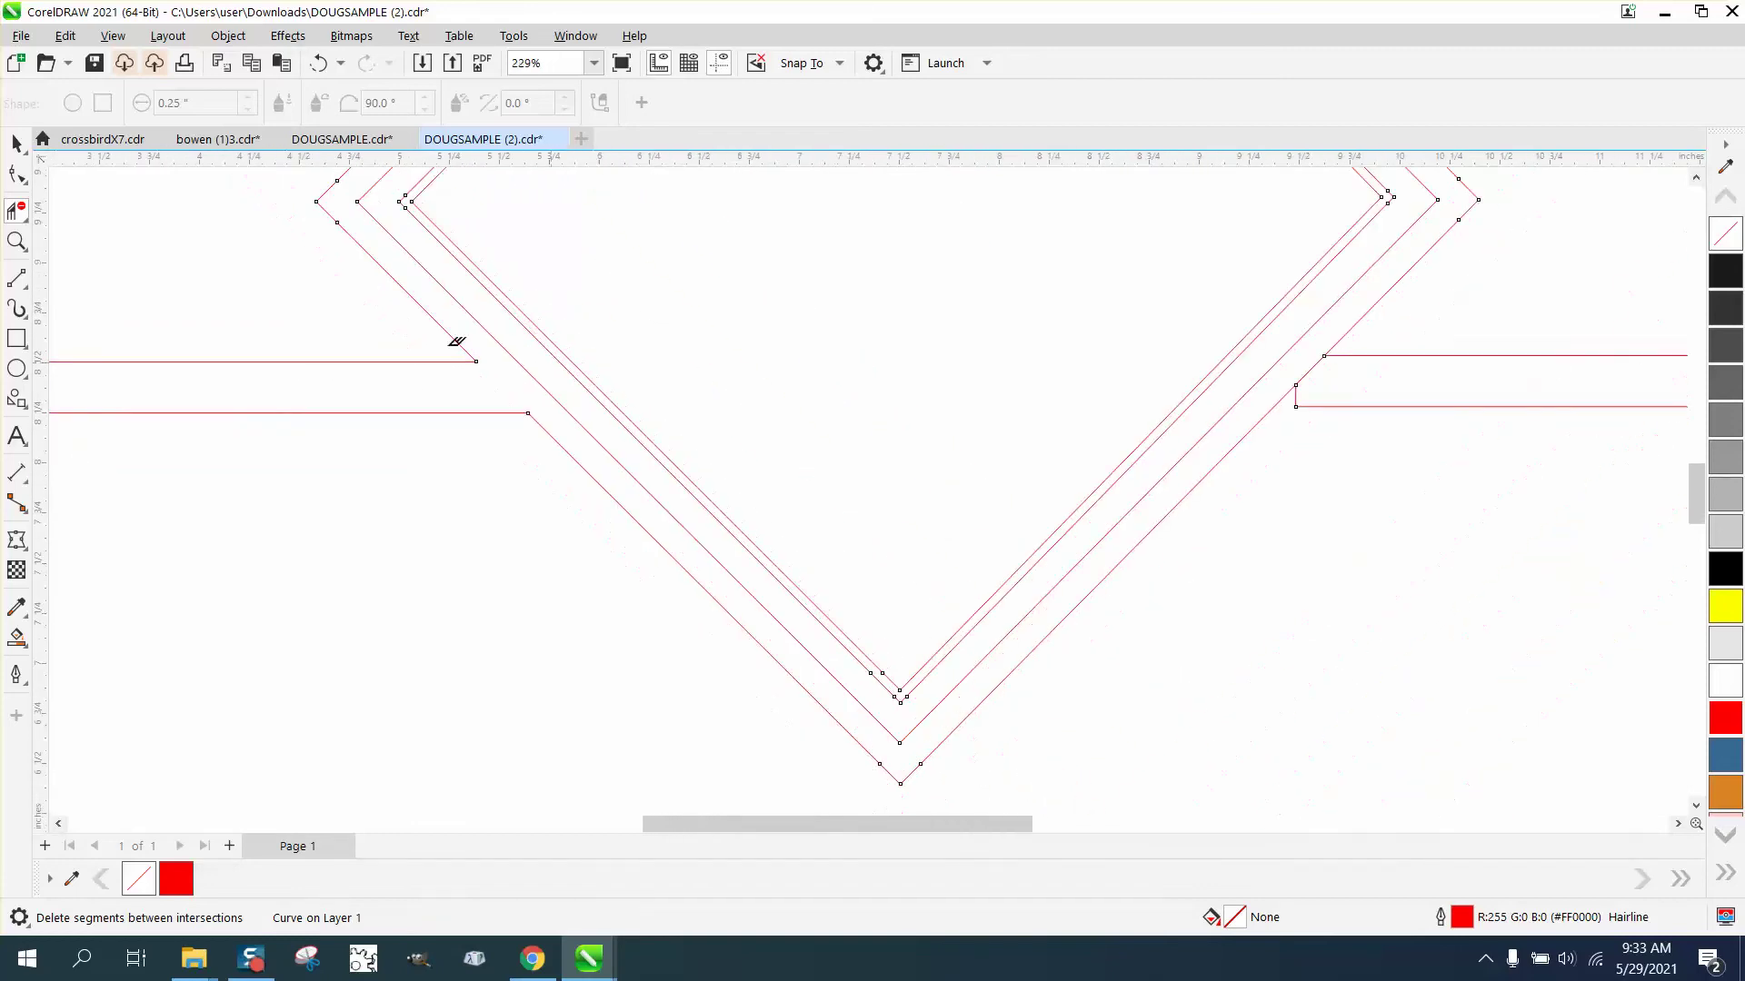
# - Extend the lower-right bar's bottom edge past the outer diamond line by moving its inner corner node
pyautogui.click(16, 241)
pyautogui.moveTo(1255, 309); pyautogui.dragTo(1454, 488)
pyautogui.click(20, 174)
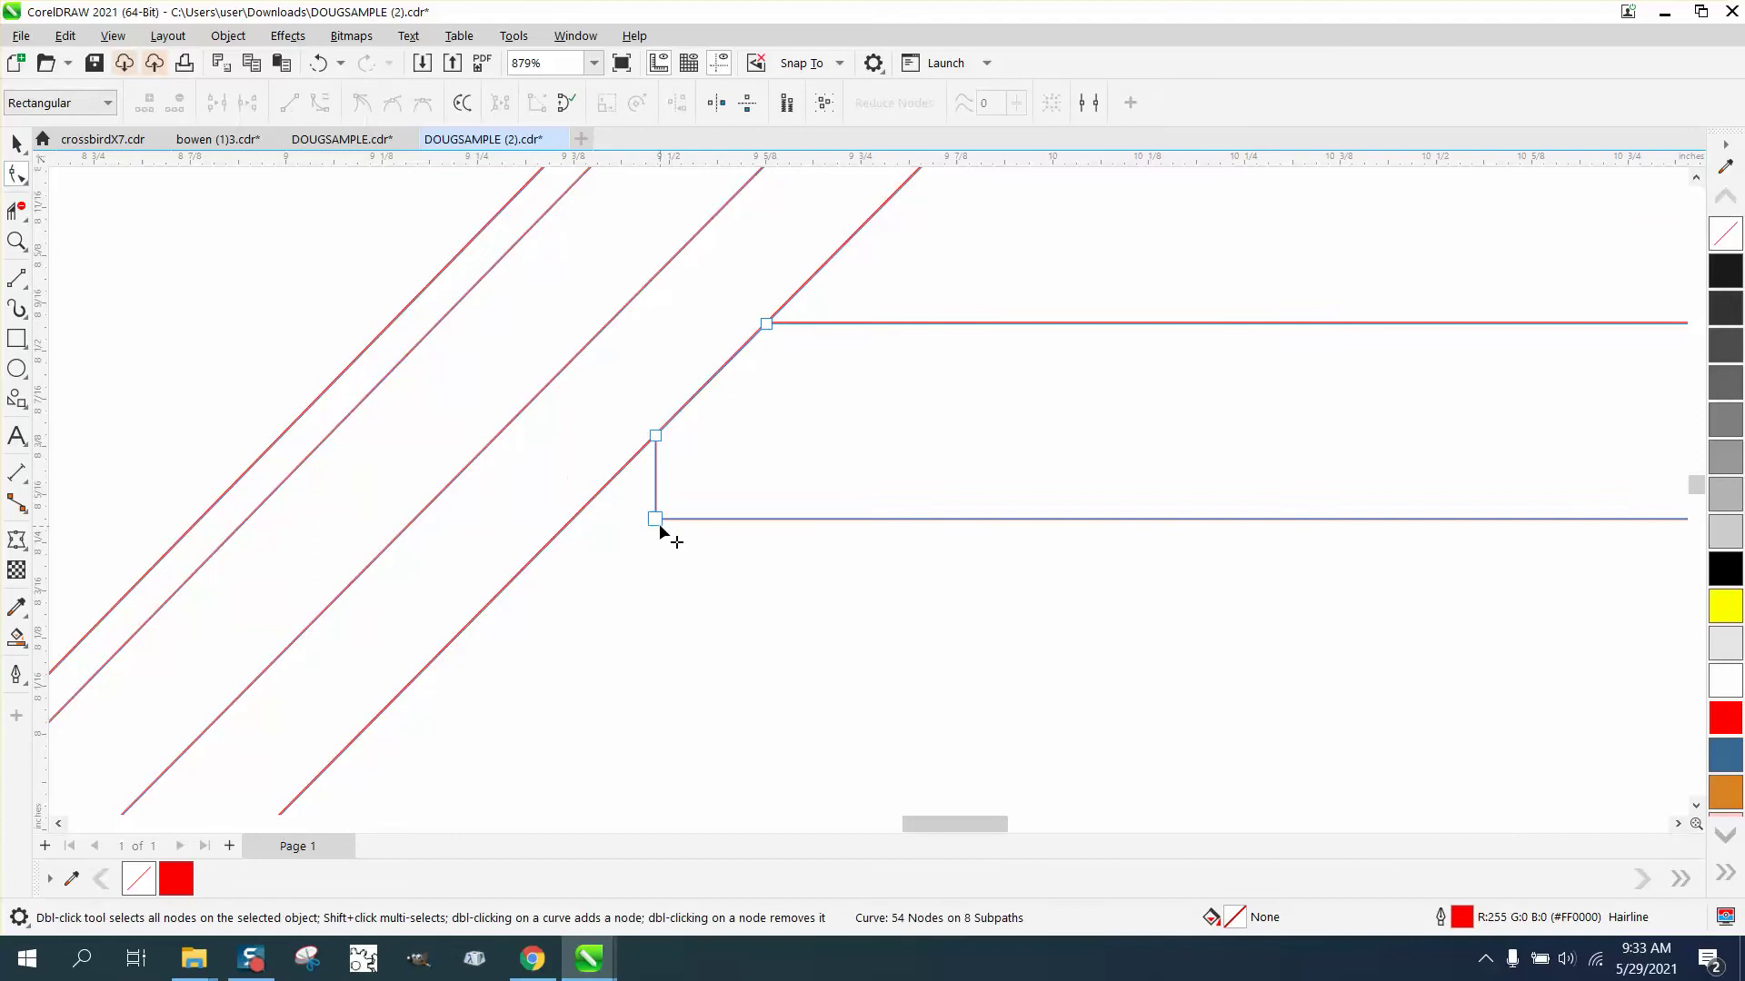
pyautogui.moveTo(657, 520); pyautogui.dragTo(492, 515)
# - Delete the overlapping segments where the lower-right bar meets the outer diamond using Virtual Segment Delete
pyautogui.click(16, 210)
pyautogui.click(634, 450)
pyautogui.moveTo(684, 368); pyautogui.dragTo(762, 401)
pyautogui.scroll(-5, 761, 401)
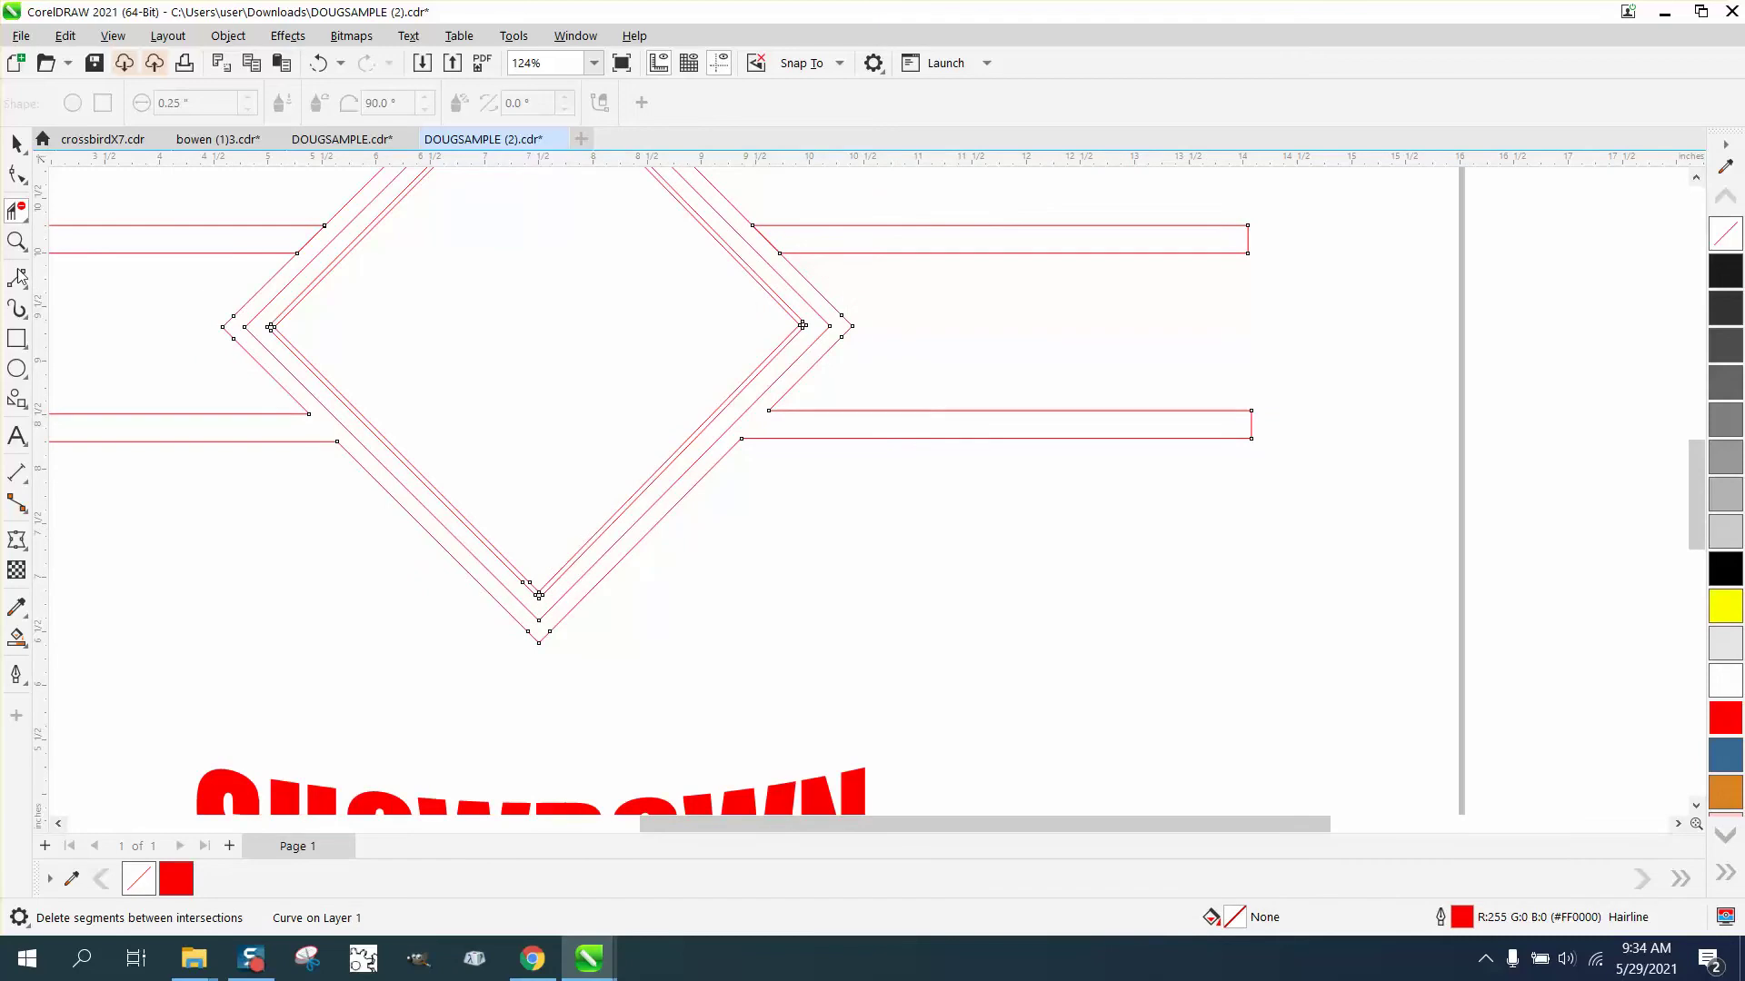
# - Delete the outer diamond segments that close off the inner ends of the two upper bars
pyautogui.click(16, 143)
pyautogui.scroll(-1, 513, 291)
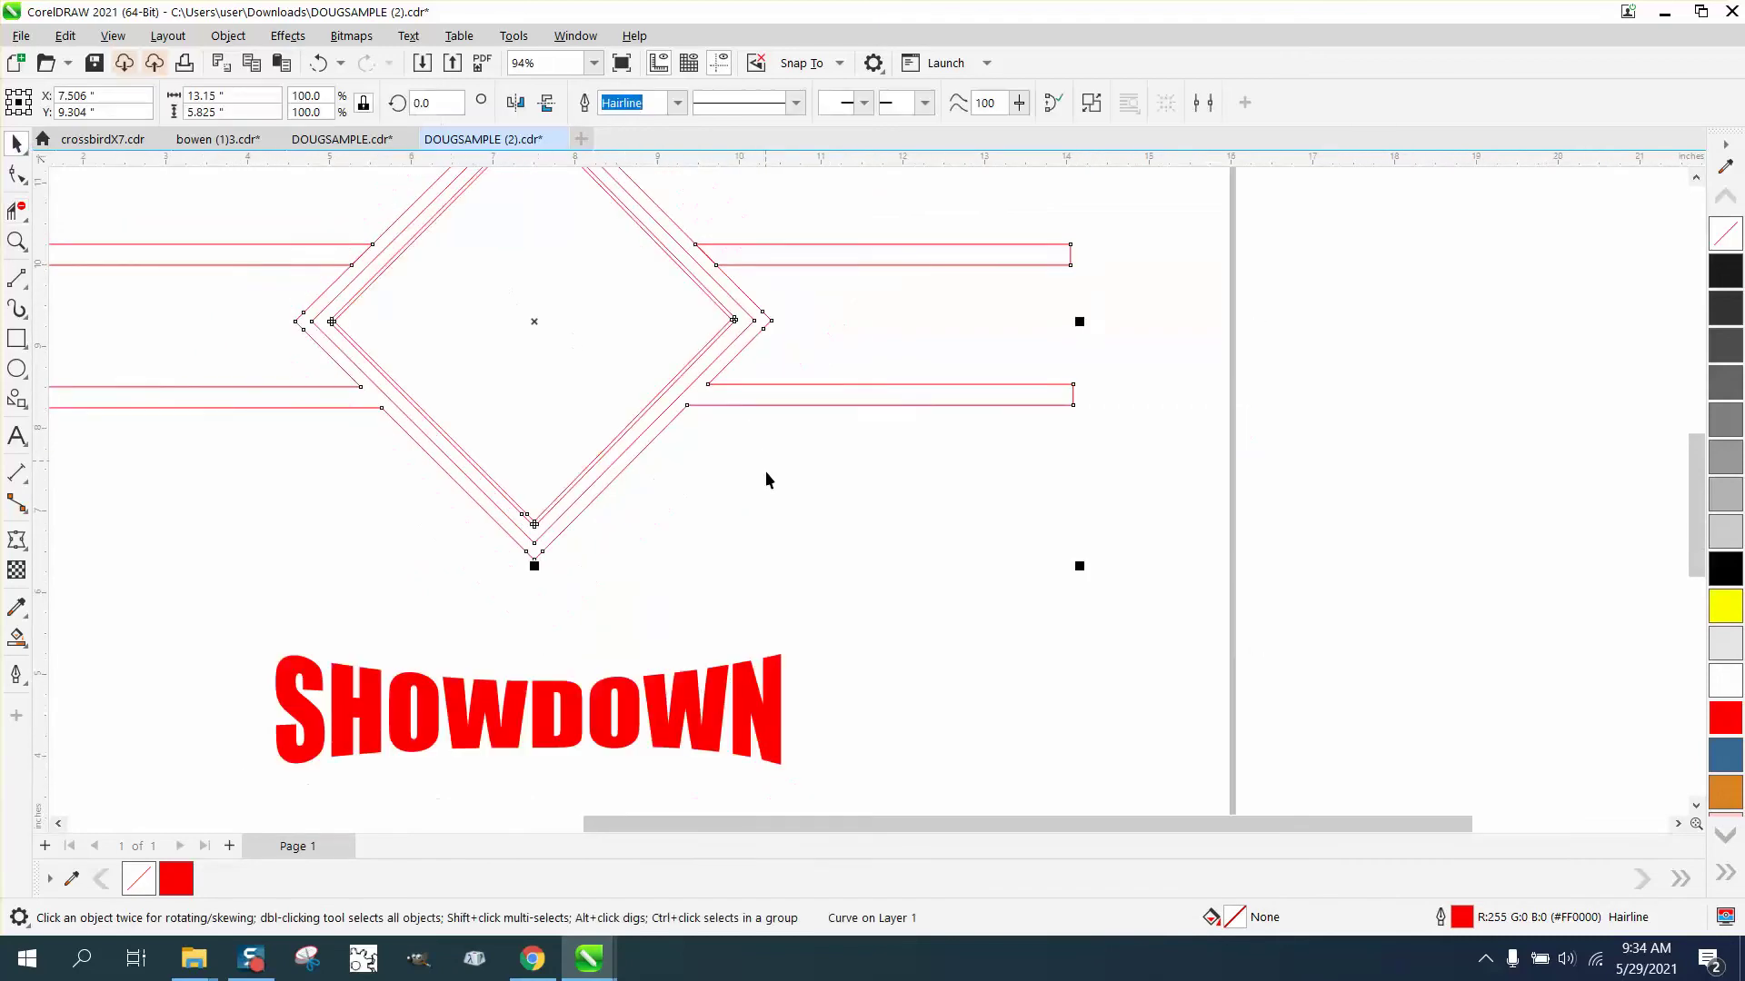
pyautogui.scroll(-1, 704, 532)
pyautogui.click(16, 637)
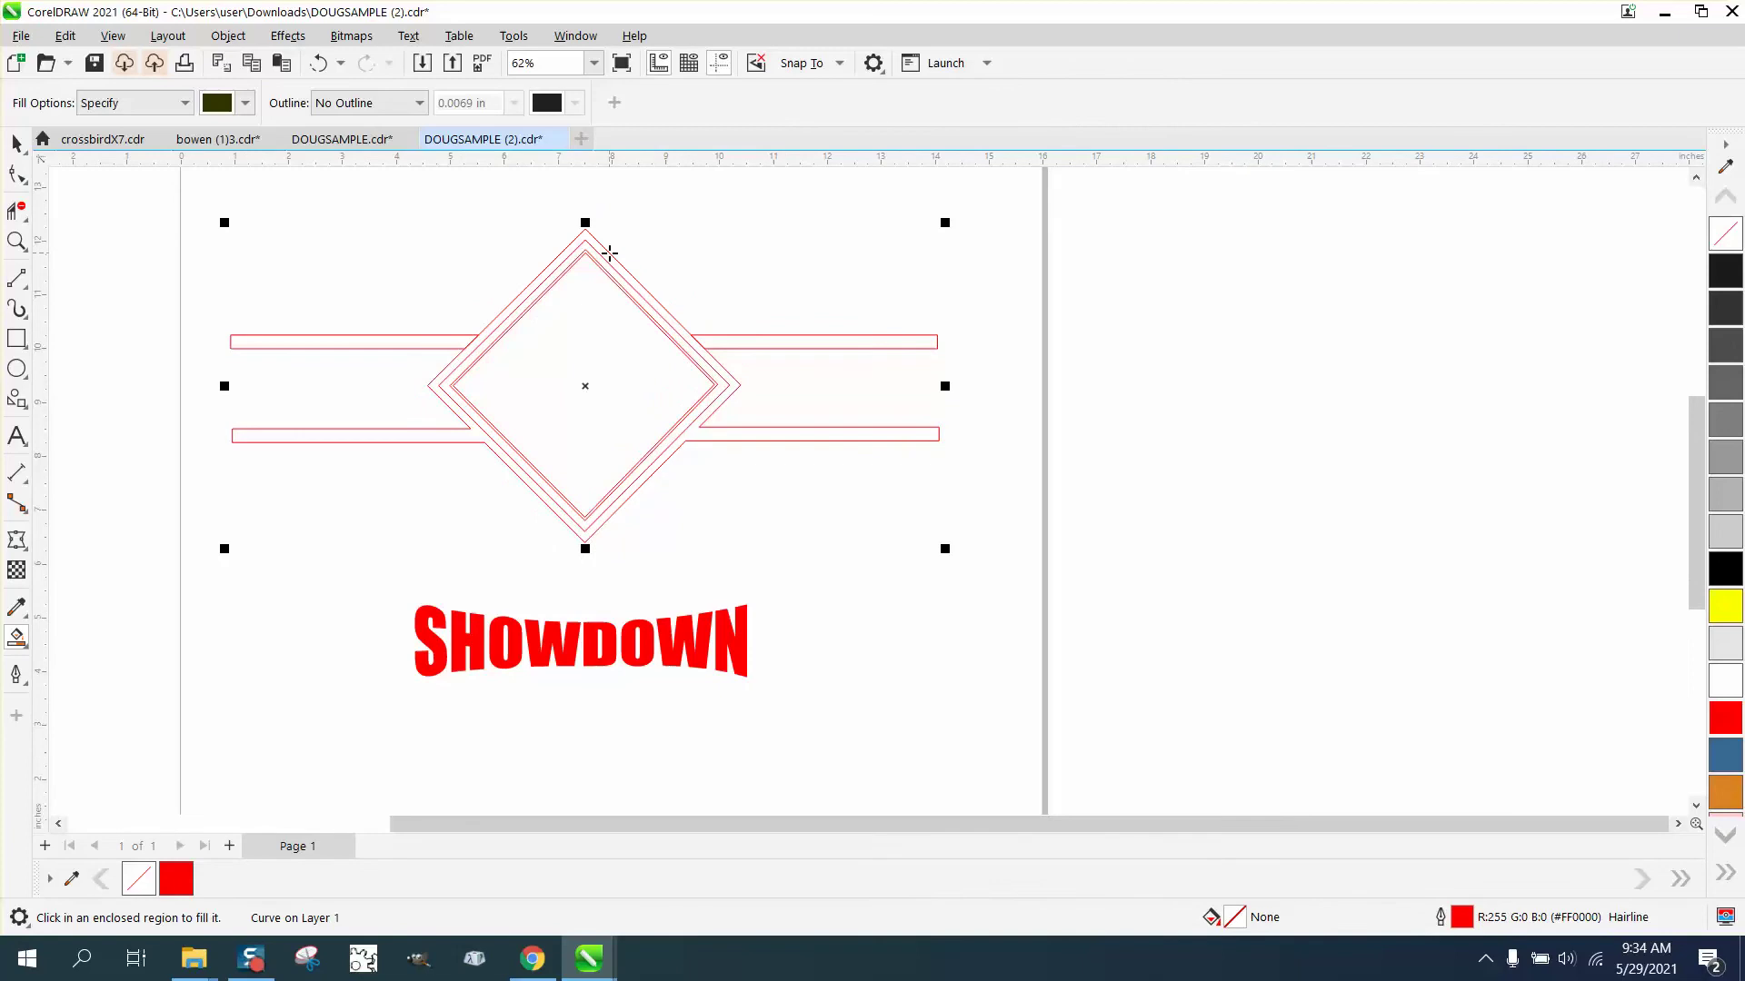
pyautogui.click(16, 241)
pyautogui.moveTo(427, 304); pyautogui.dragTo(874, 465)
pyautogui.click(16, 211)
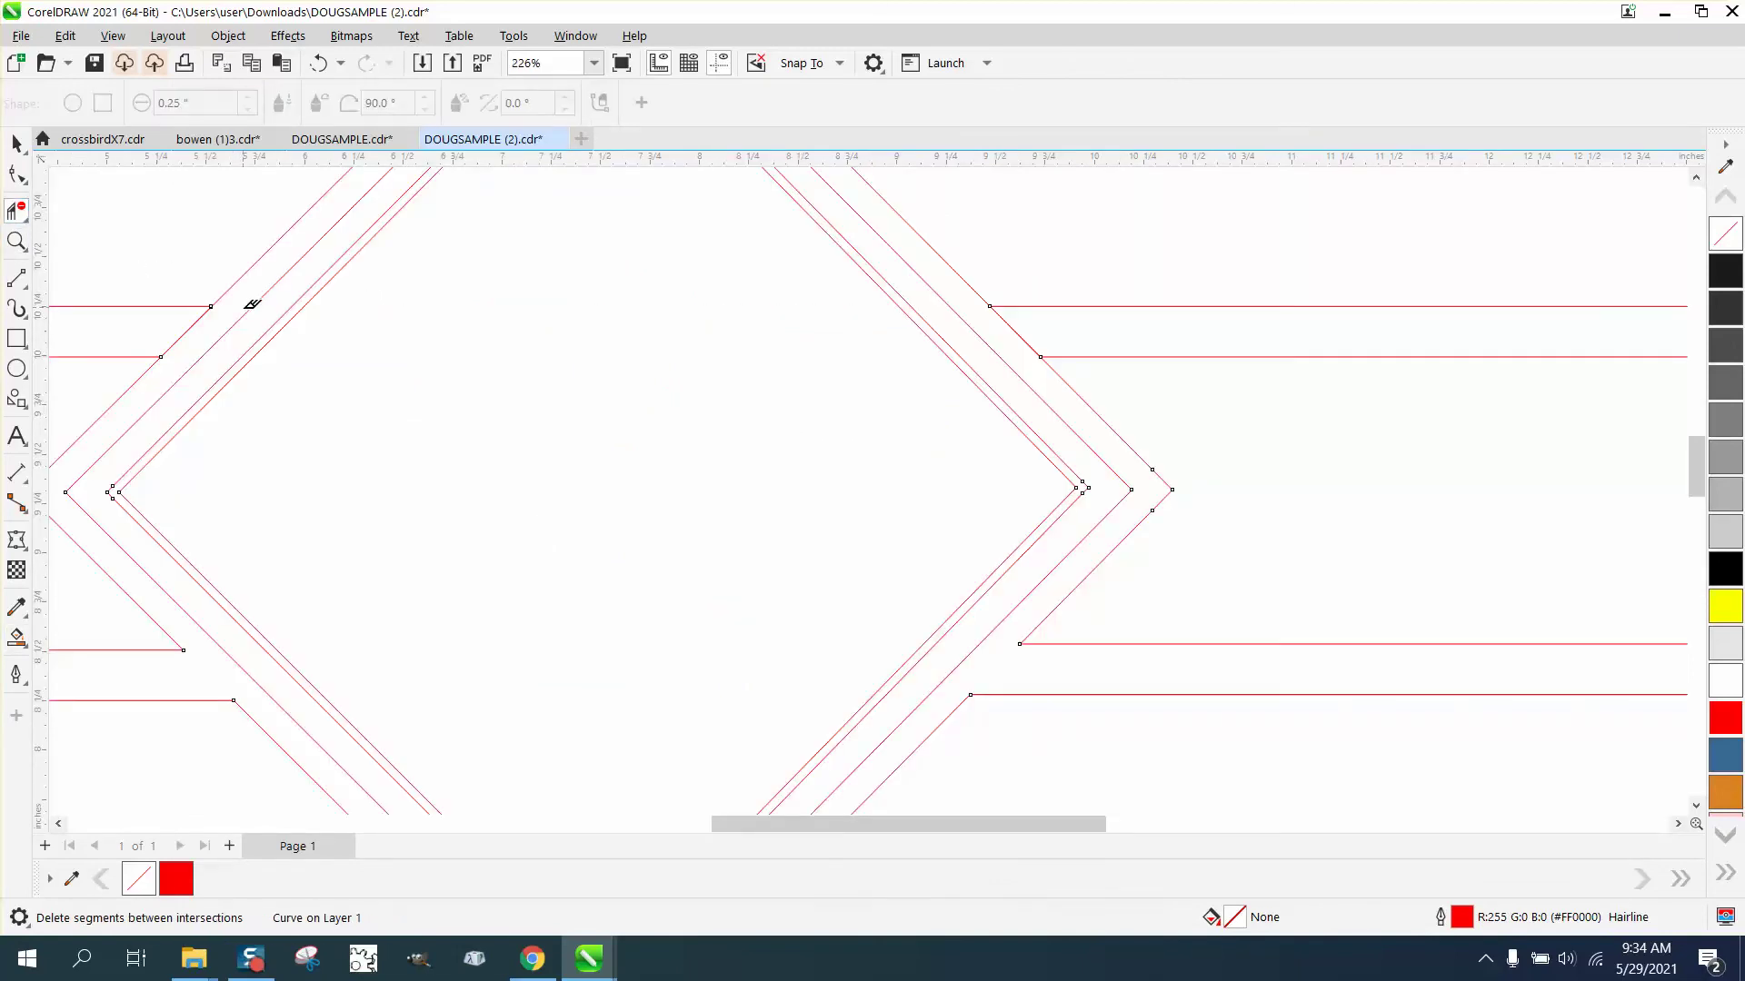
pyautogui.click(206, 311)
pyautogui.click(1023, 329)
pyautogui.scroll(-4, 1020, 331)
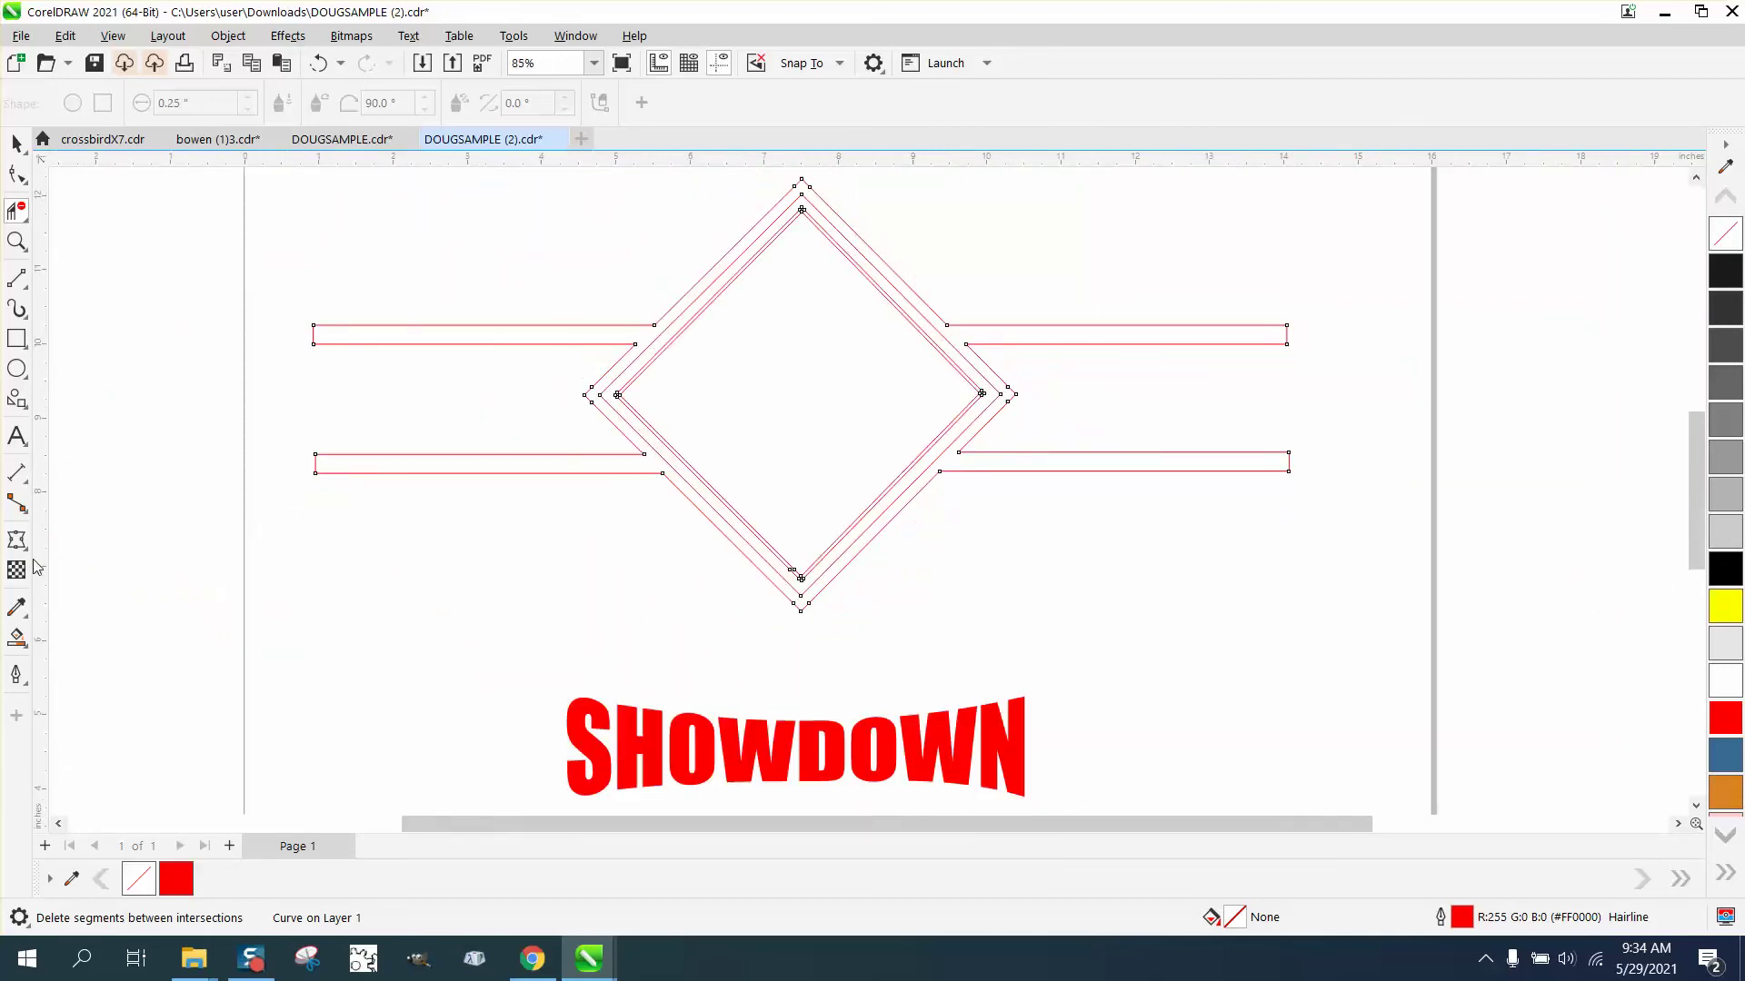
# - Smart-fill the joined bars and outer diamond frame with #333300 and nudge the filled shape down about 6 inches
pyautogui.click(16, 637)
pyautogui.click(345, 462)
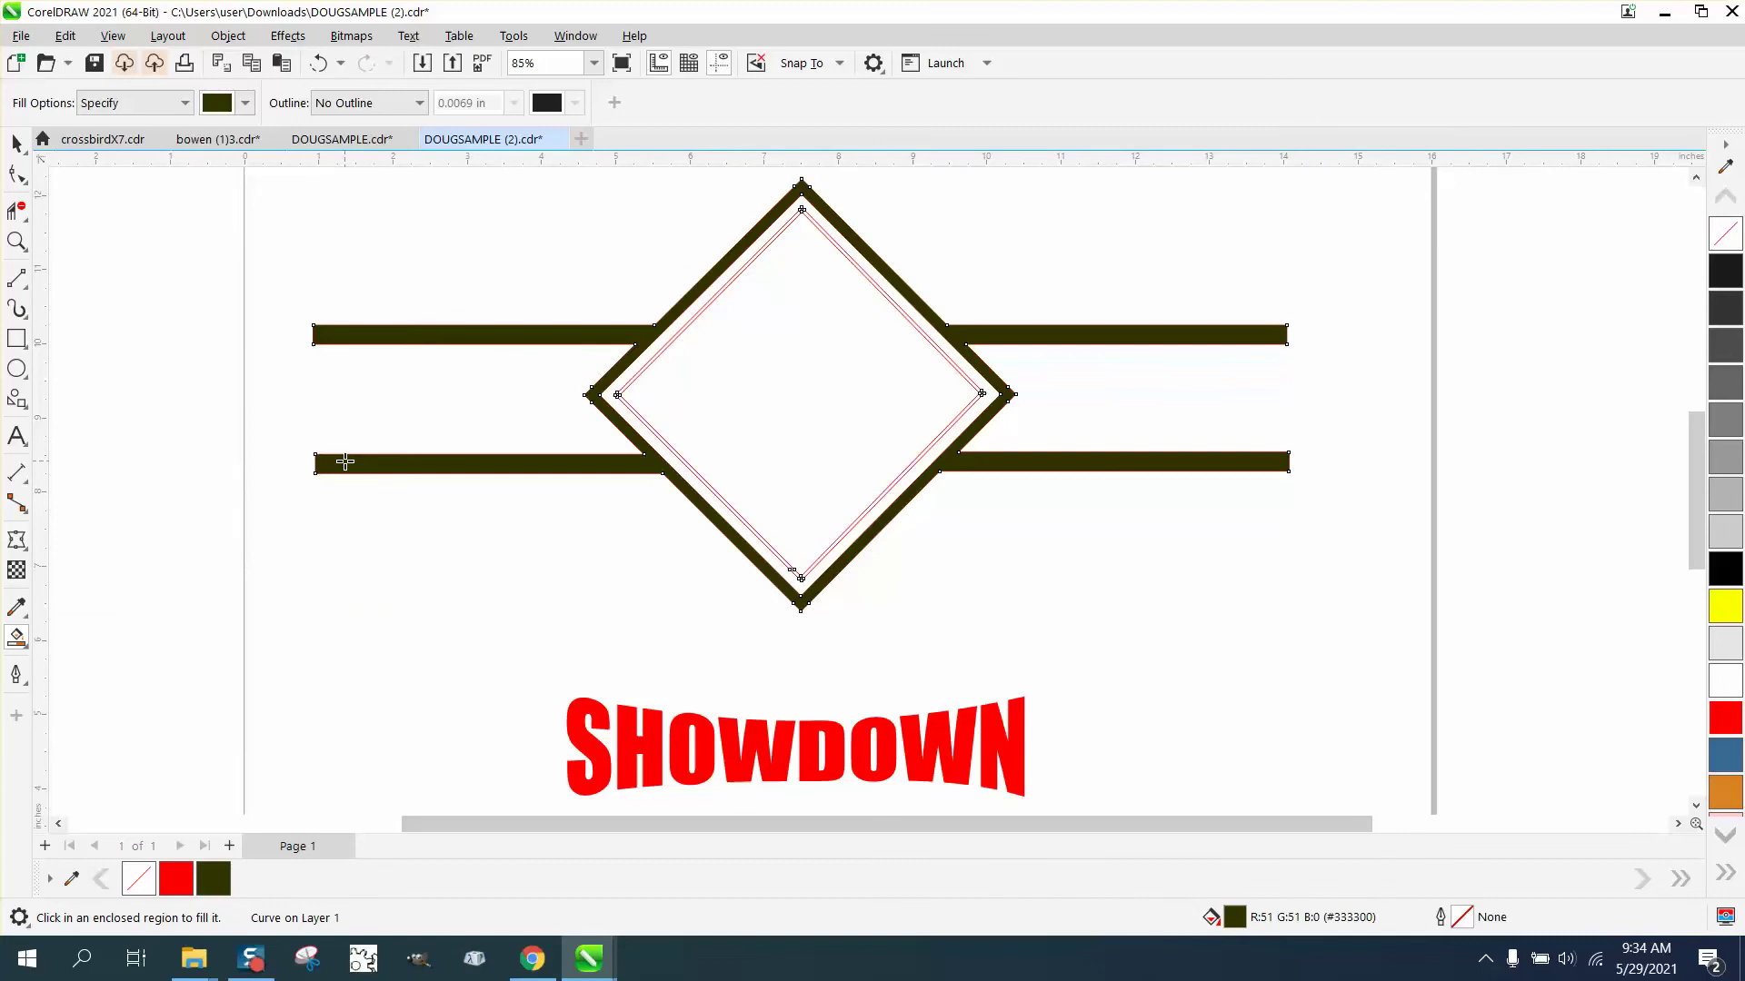
pyautogui.scroll(-2, 623, 431)
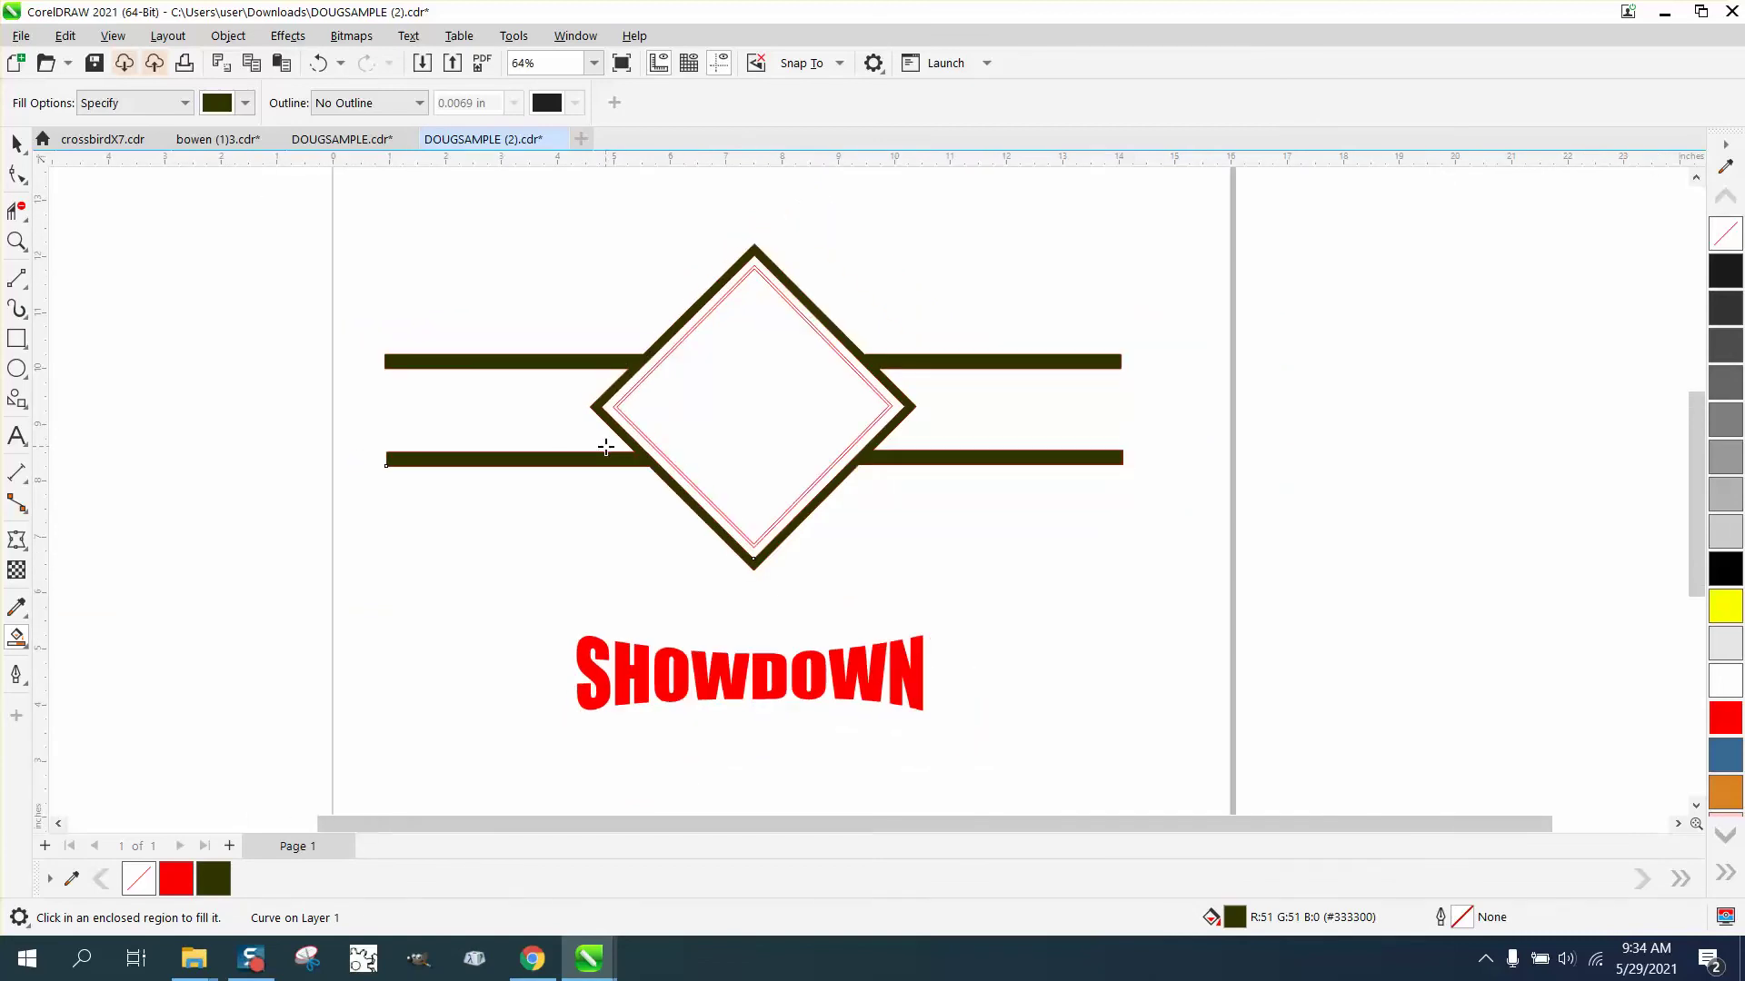
pyautogui.press('Down')
pyautogui.press('Down')
pyautogui.press('Down')
pyautogui.press('Down')
pyautogui.press('Down')
pyautogui.press('Down')
pyautogui.press('Down')
pyautogui.press('Down')
pyautogui.press('Down')
pyautogui.press('Down')
pyautogui.press('Down')
pyautogui.press('Down')
pyautogui.press('Down')
pyautogui.press('Down')
pyautogui.press('Down')
pyautogui.press('Down')
pyautogui.press('Down')
pyautogui.press('Down')
pyautogui.press('Down')
pyautogui.press('Down')
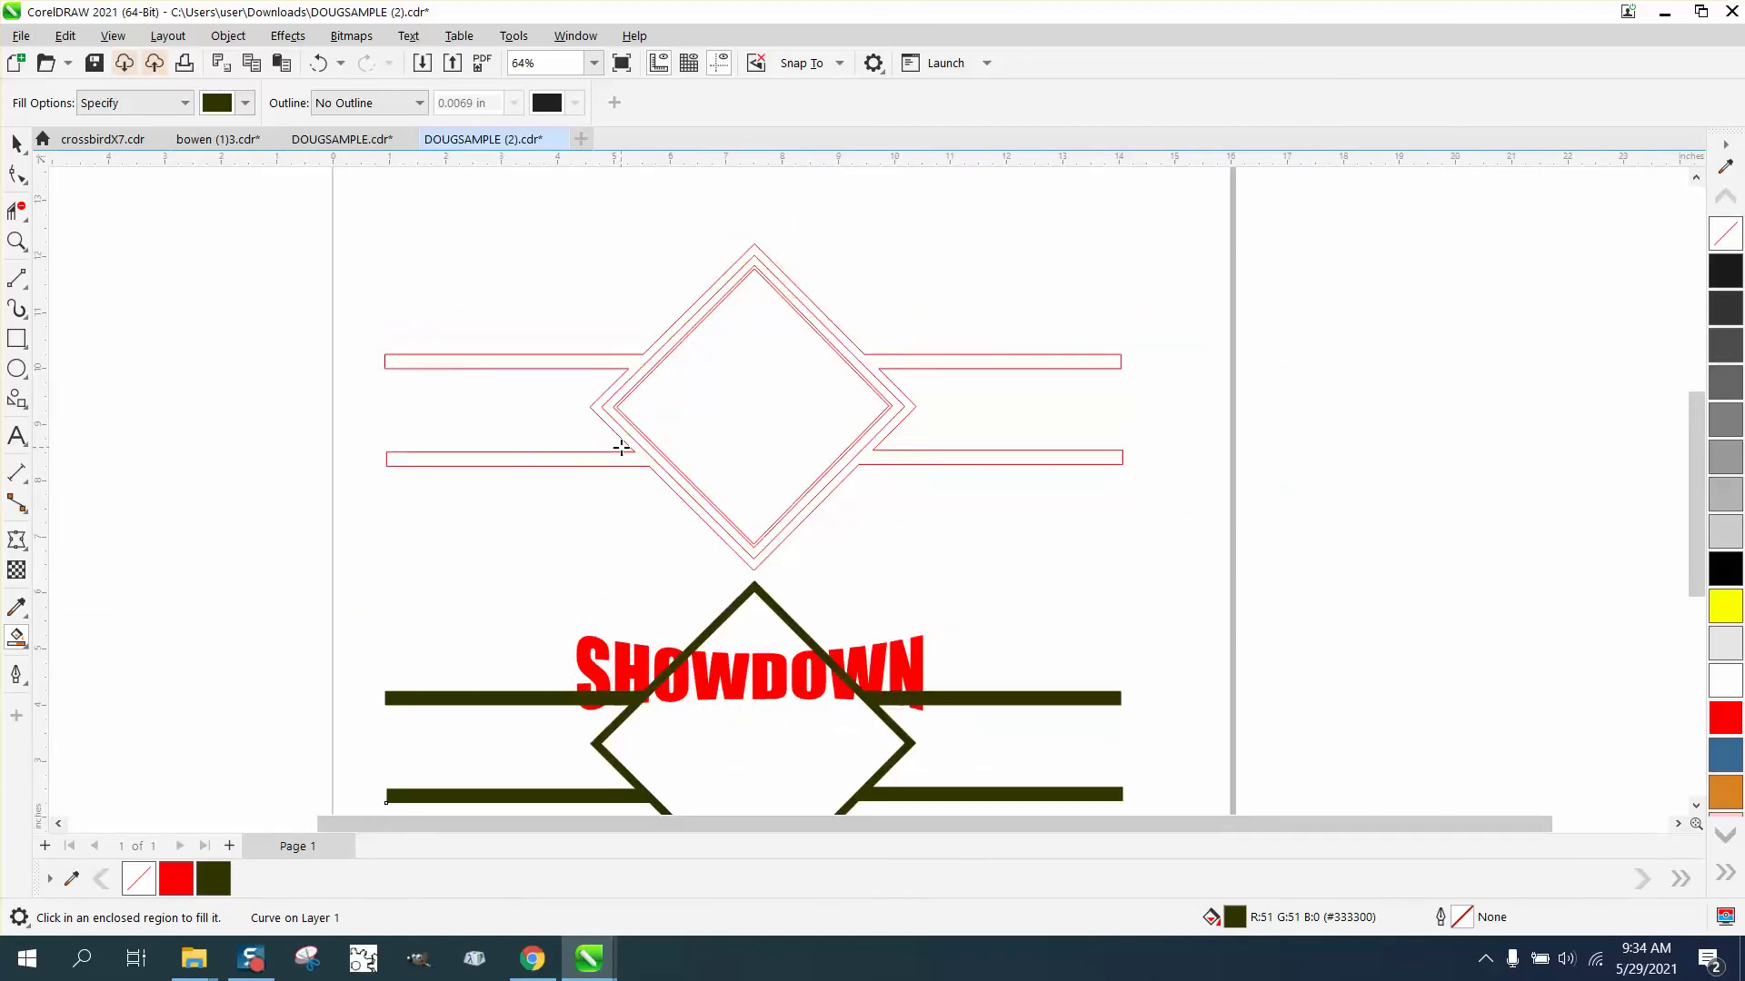
# - Smart-fill the inner diamond's thin border with #333300 and nudge it down into the filled outer frame
pyautogui.click(658, 449)
pyautogui.press('Down')
pyautogui.press('Down')
pyautogui.press('Down')
pyautogui.press('Down')
pyautogui.press('Down')
pyautogui.press('Down')
pyautogui.press('Down')
pyautogui.press('Down')
pyautogui.press('Down')
pyautogui.press('Down')
pyautogui.press('Down')
pyautogui.press('Down')
pyautogui.press('Down')
pyautogui.press('Down')
pyautogui.press('Down')
pyautogui.press('Down')
pyautogui.press('Down')
pyautogui.press('Down')
pyautogui.press('Down')
pyautogui.press('Down')
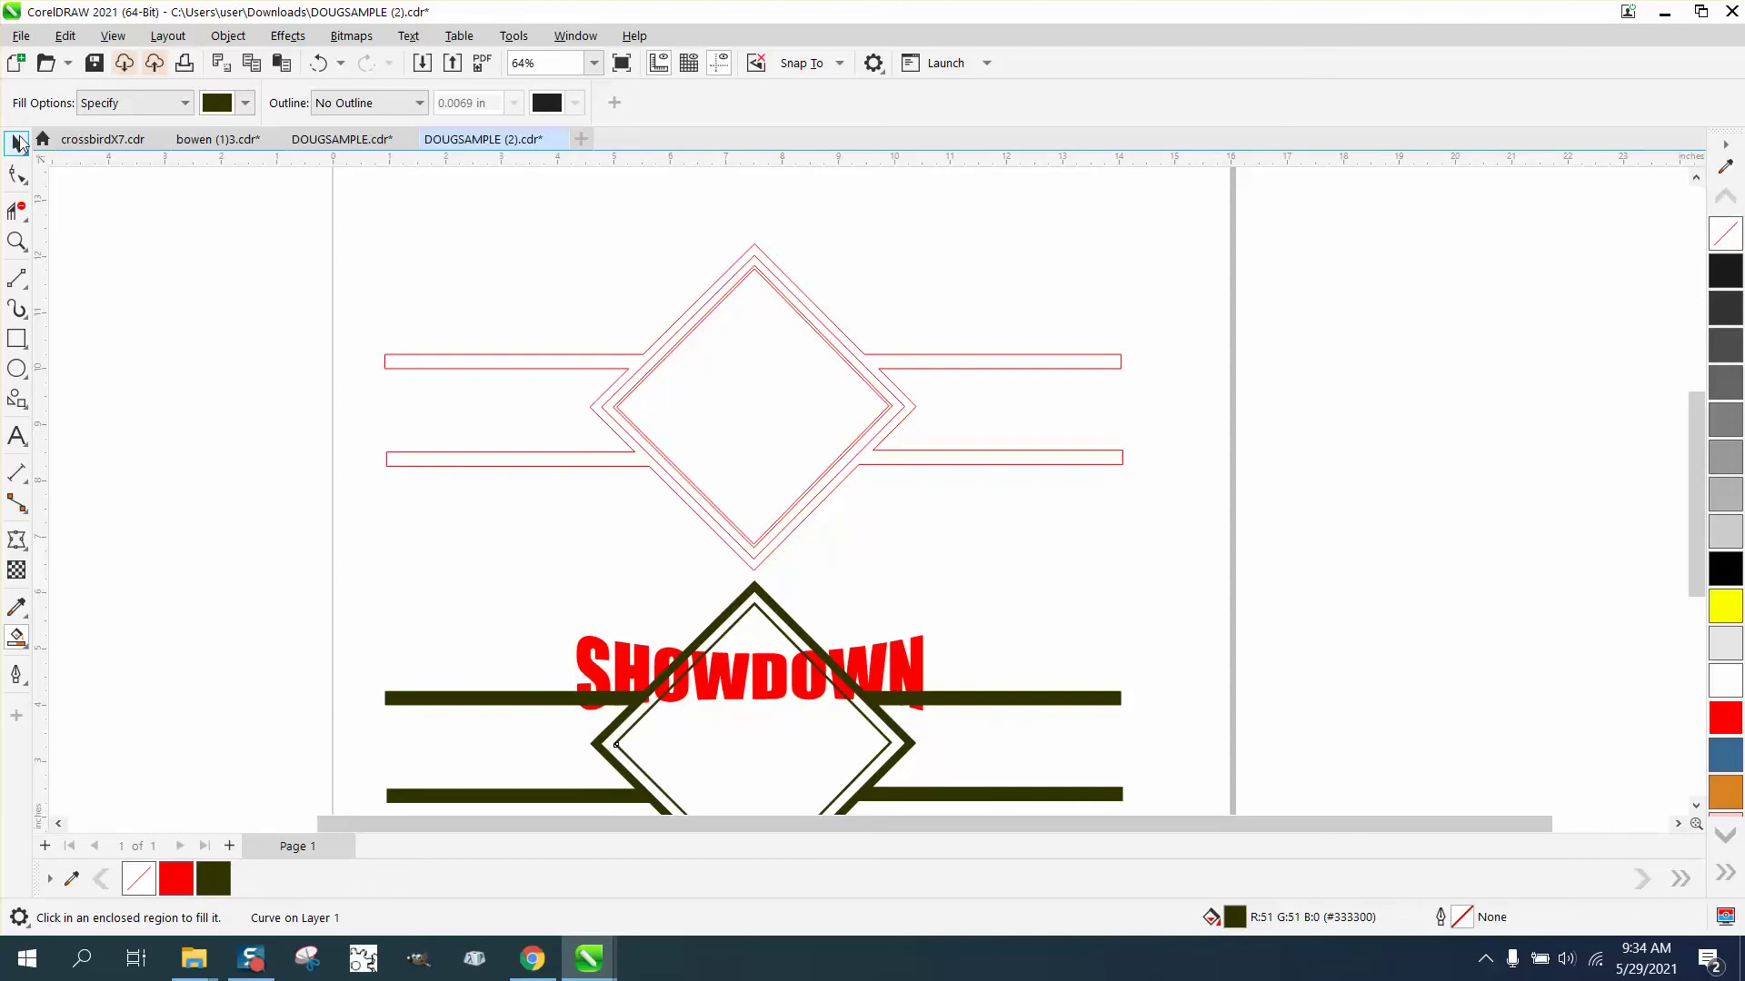
# - Delete the original red outline artwork, and move the filled frame and inner diamond border up 6 inches into its place
pyautogui.press('space')
pyautogui.moveTo(300, 242); pyautogui.dragTo(1244, 591)
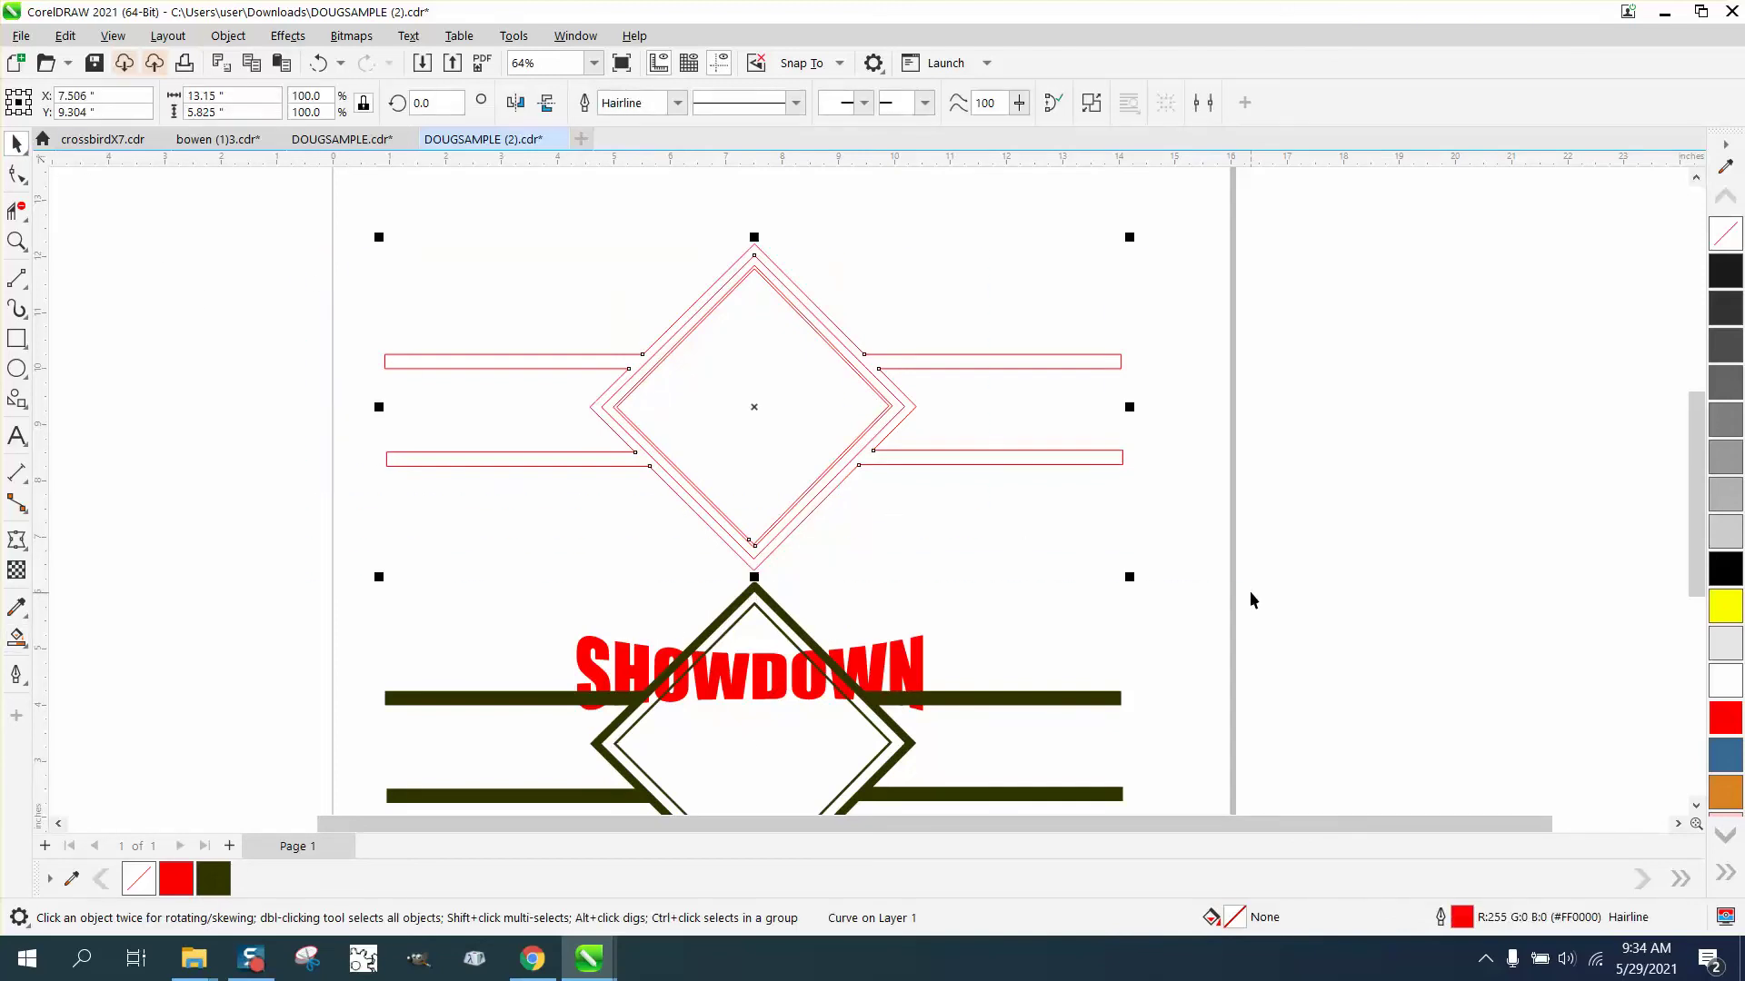
pyautogui.press('Delete')
pyautogui.click(764, 599)
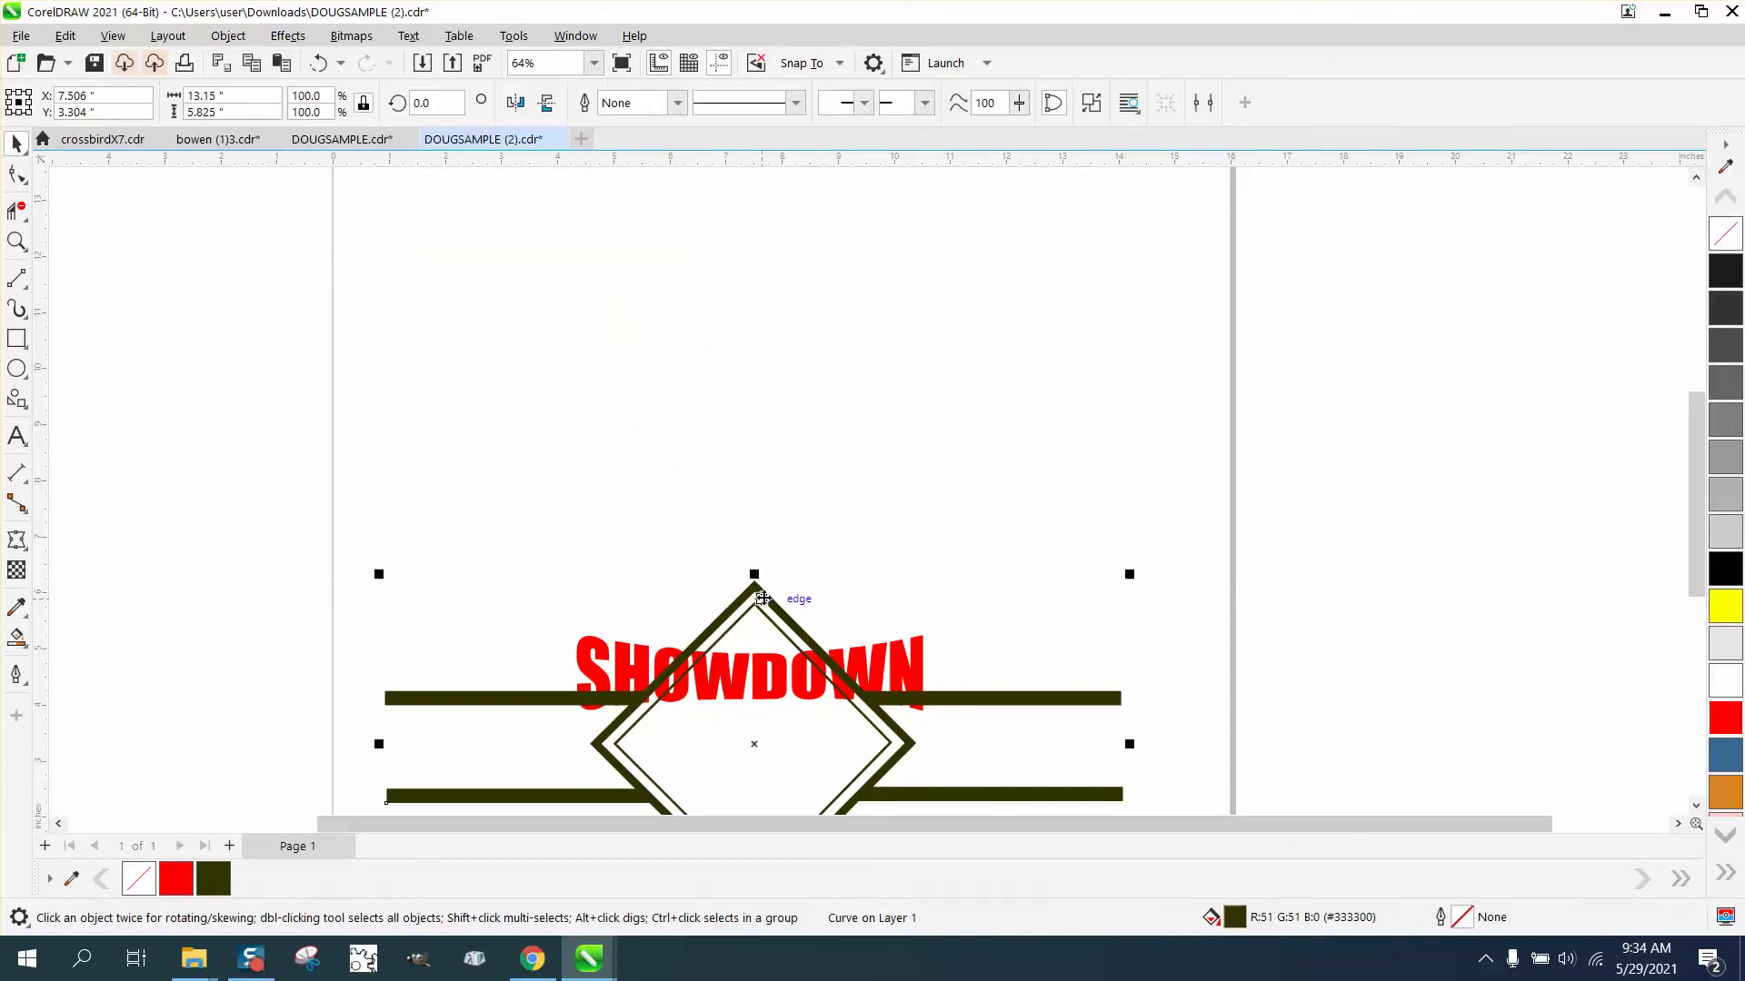
pyautogui.moveTo(762, 599); pyautogui.dragTo(762, 262)
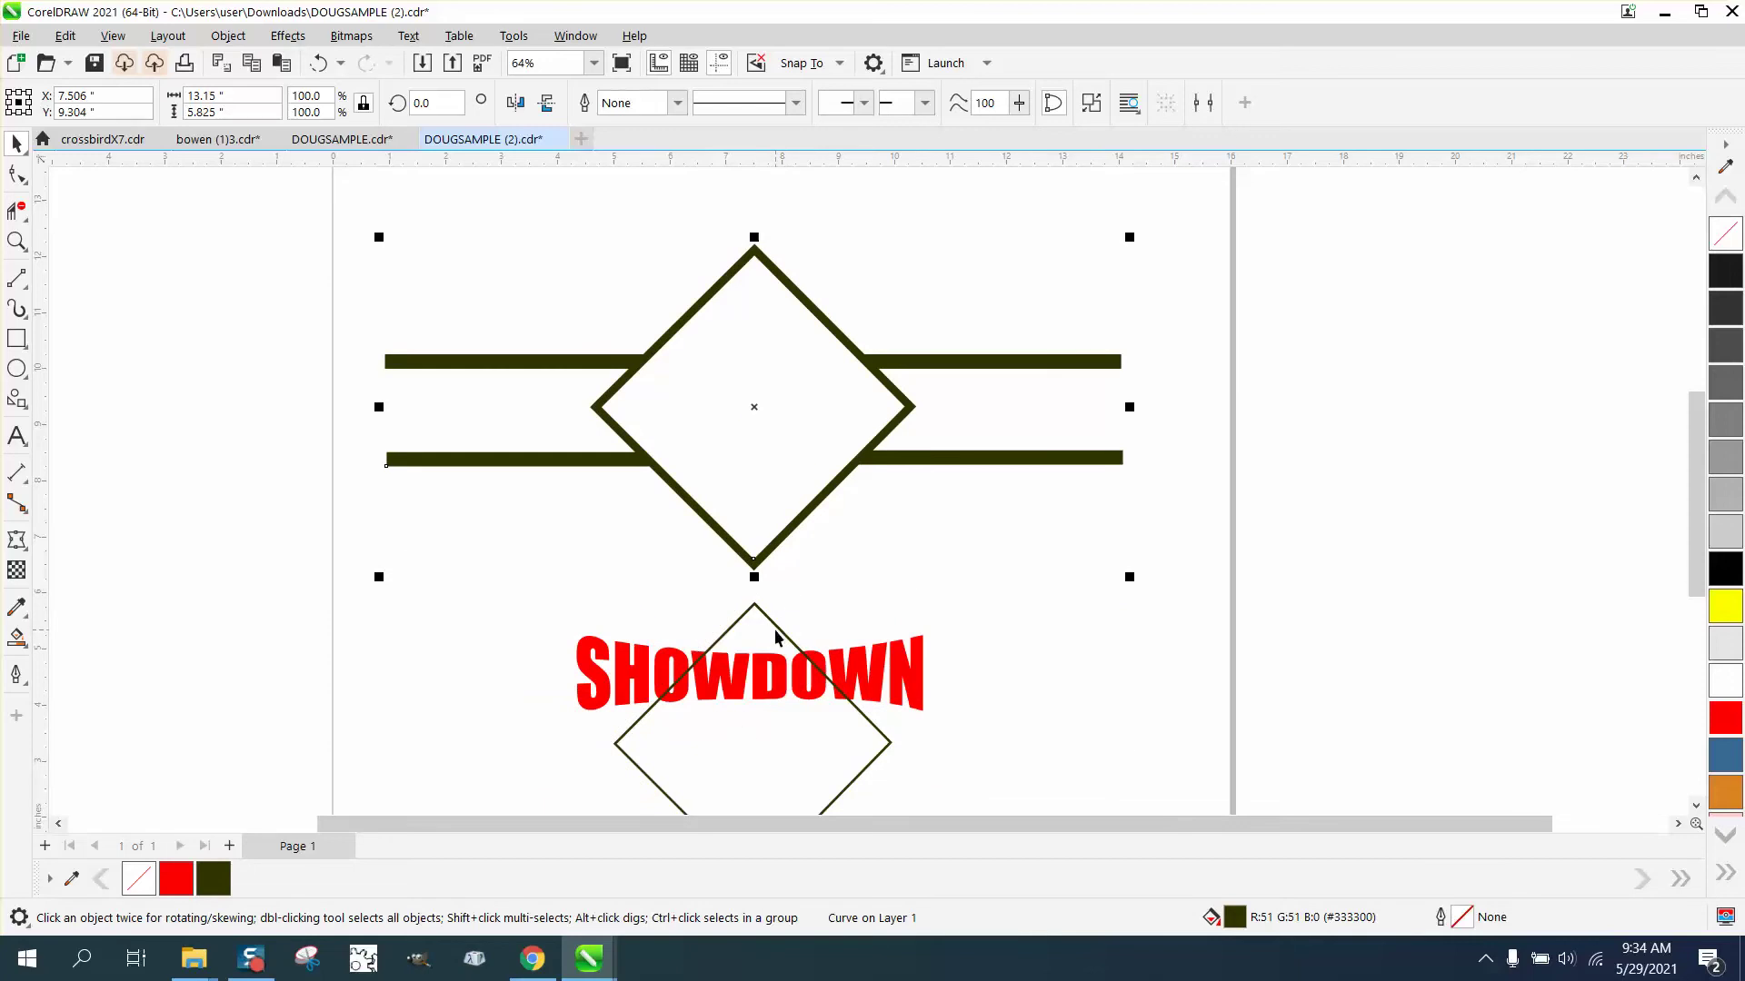
pyautogui.click(775, 631)
pyautogui.hotkey('ctrl', 'r')
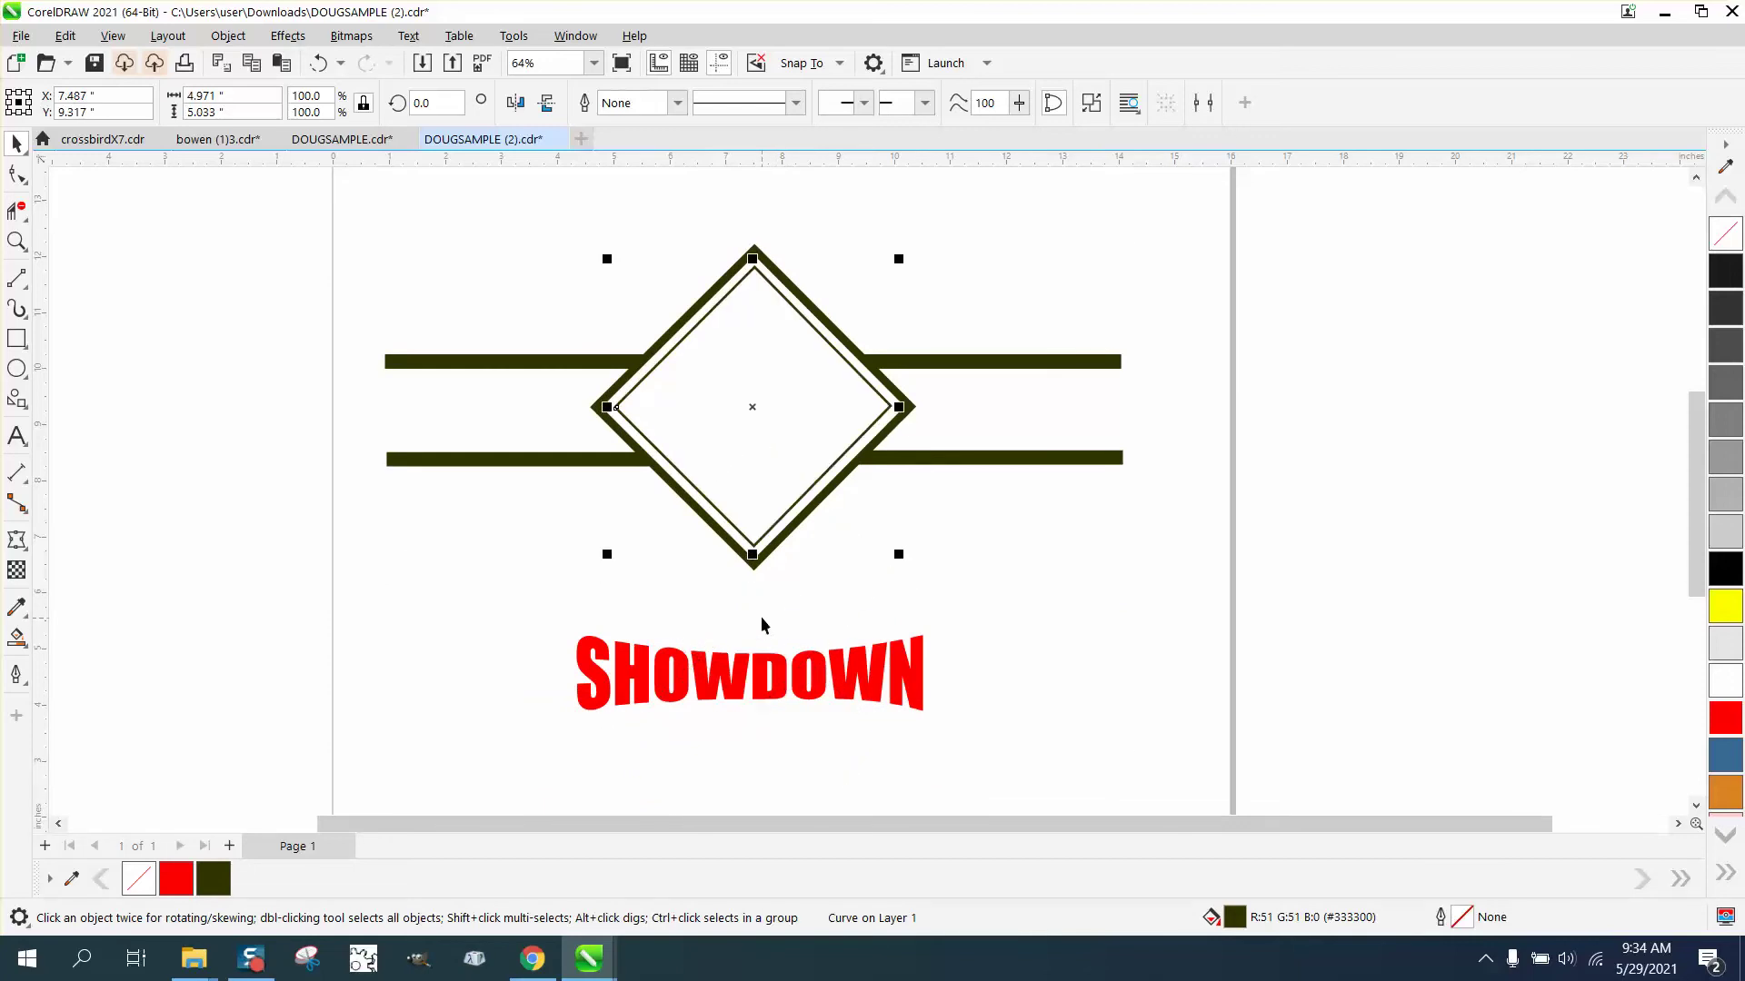
# - Remove the fill from the barred frame and inner diamond border and give both a black outline
pyautogui.moveTo(346, 221); pyautogui.dragTo(1059, 526)
pyautogui.moveTo(1243, 618); pyautogui.dragTo(1243, 618)
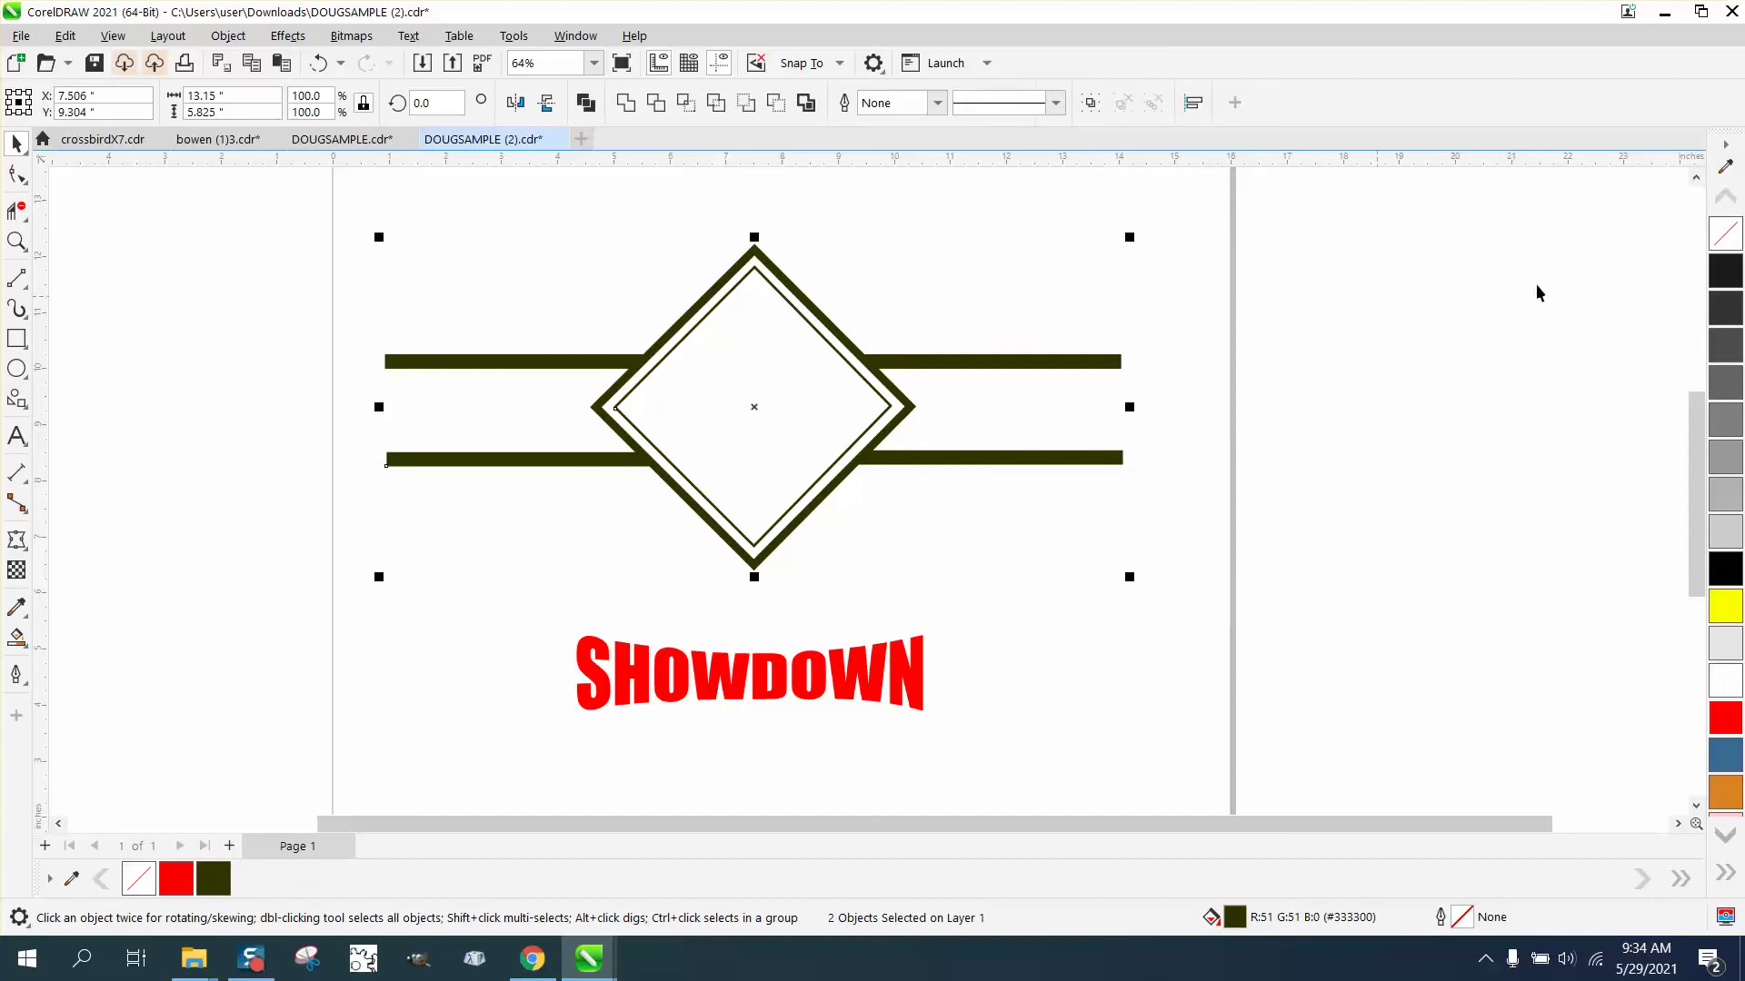
pyautogui.click(1725, 234)
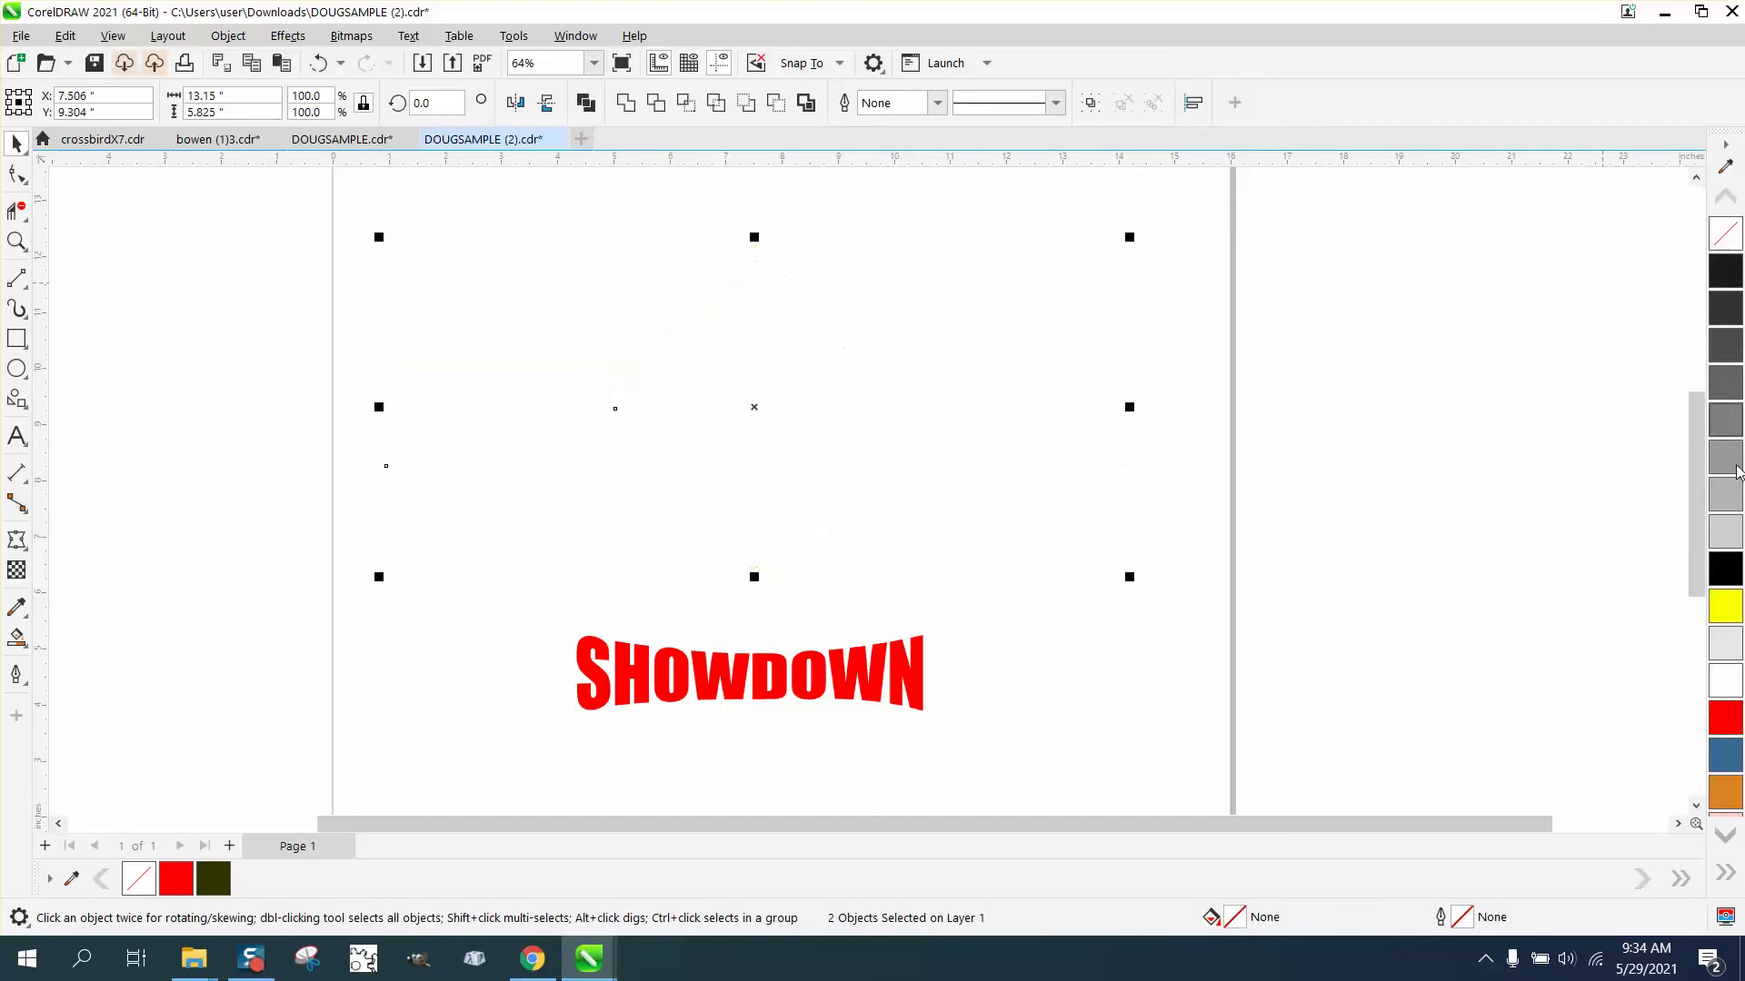
pyautogui.rightClick(1732, 564)
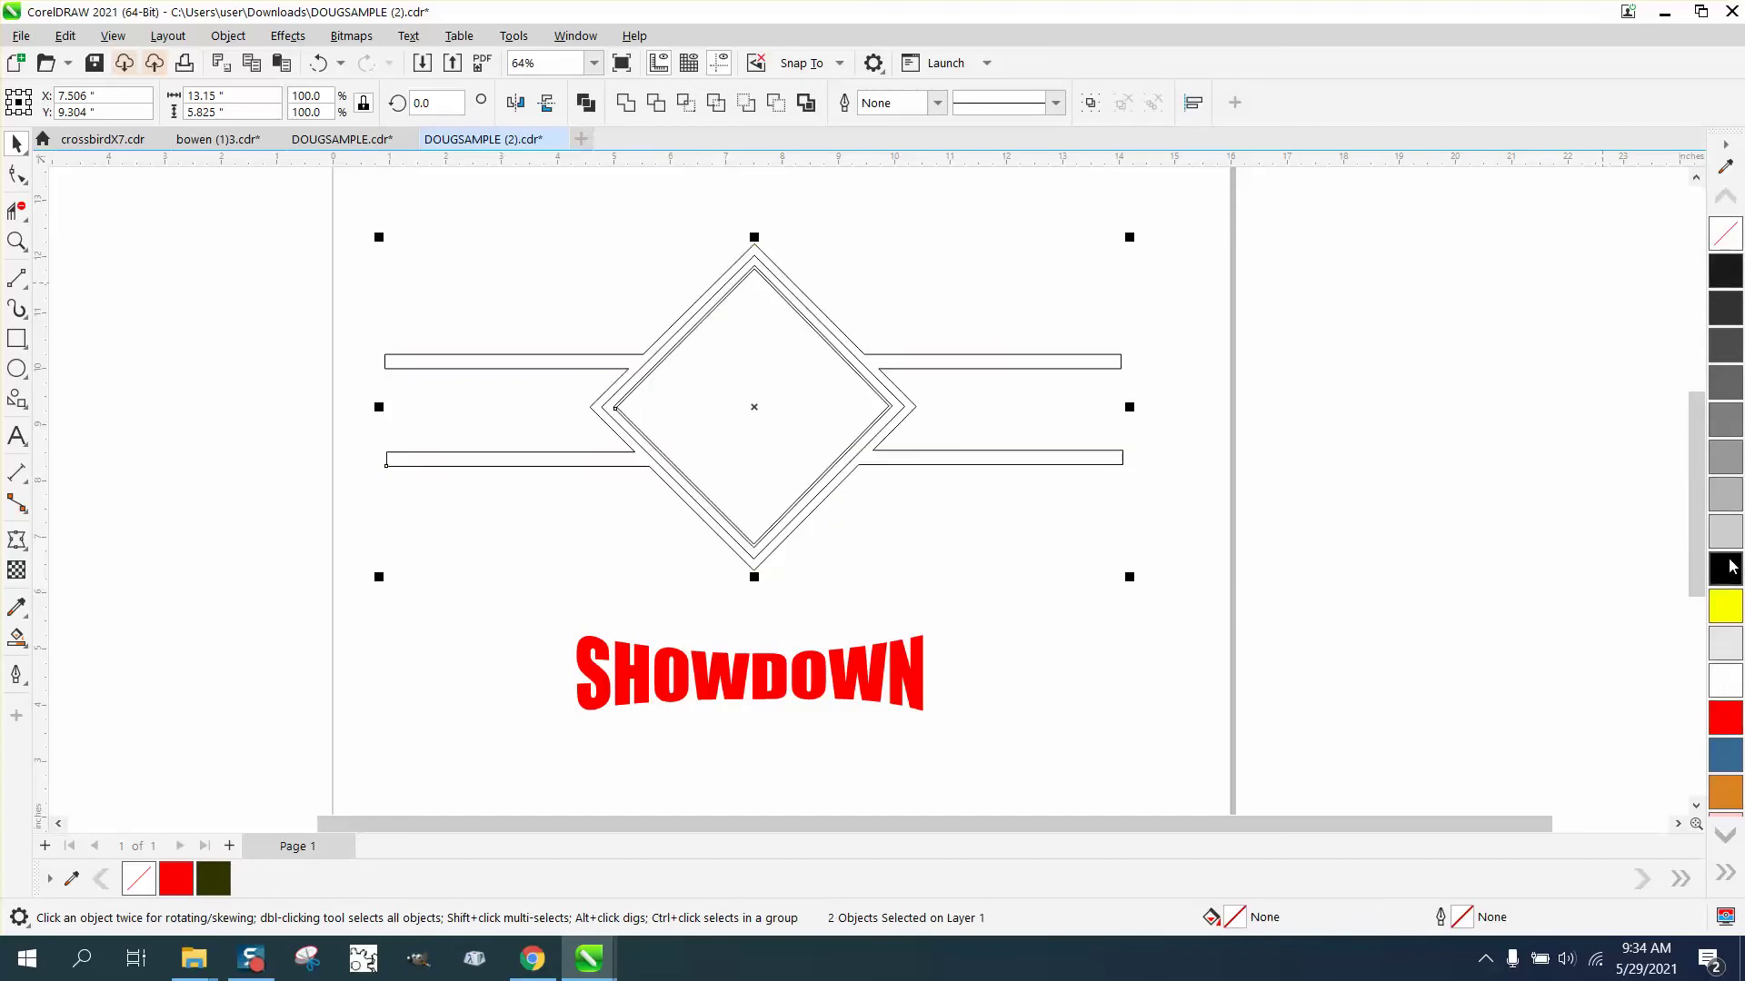
# - Move the SHOWDOWN text up 3 inches over the diamond's lower part and replace its fill with a red outline
pyautogui.click(900, 689)
pyautogui.press('Up')
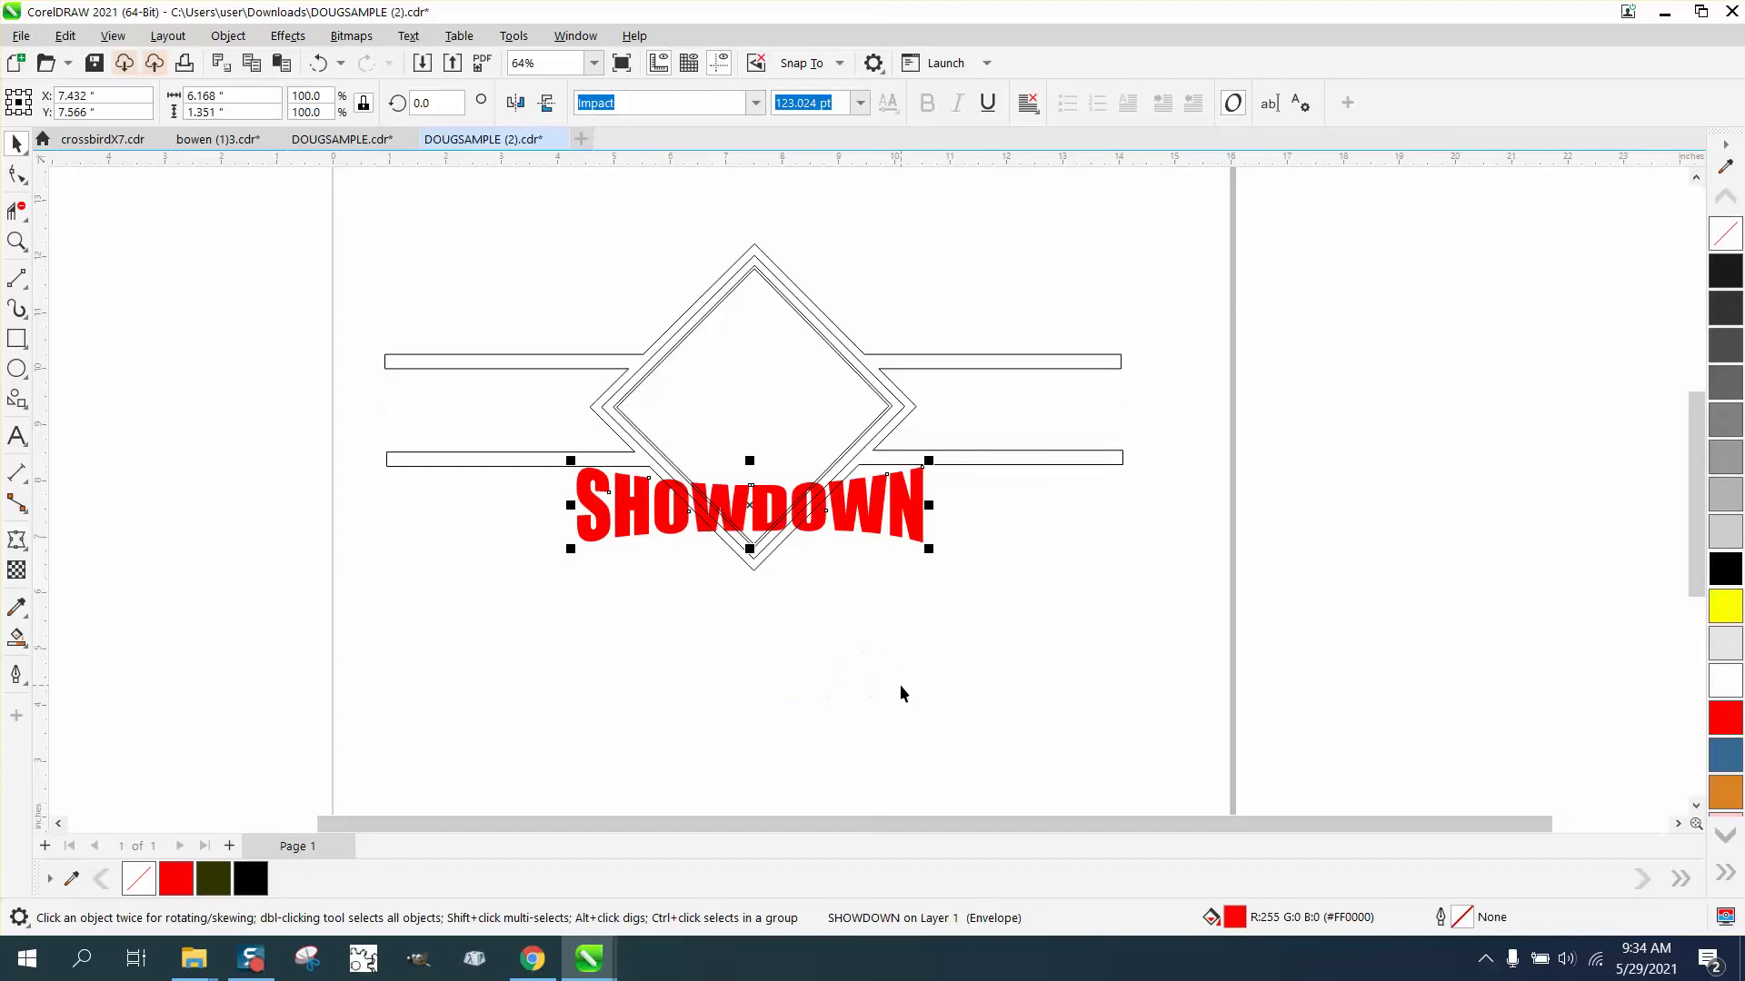
pyautogui.click(1725, 234)
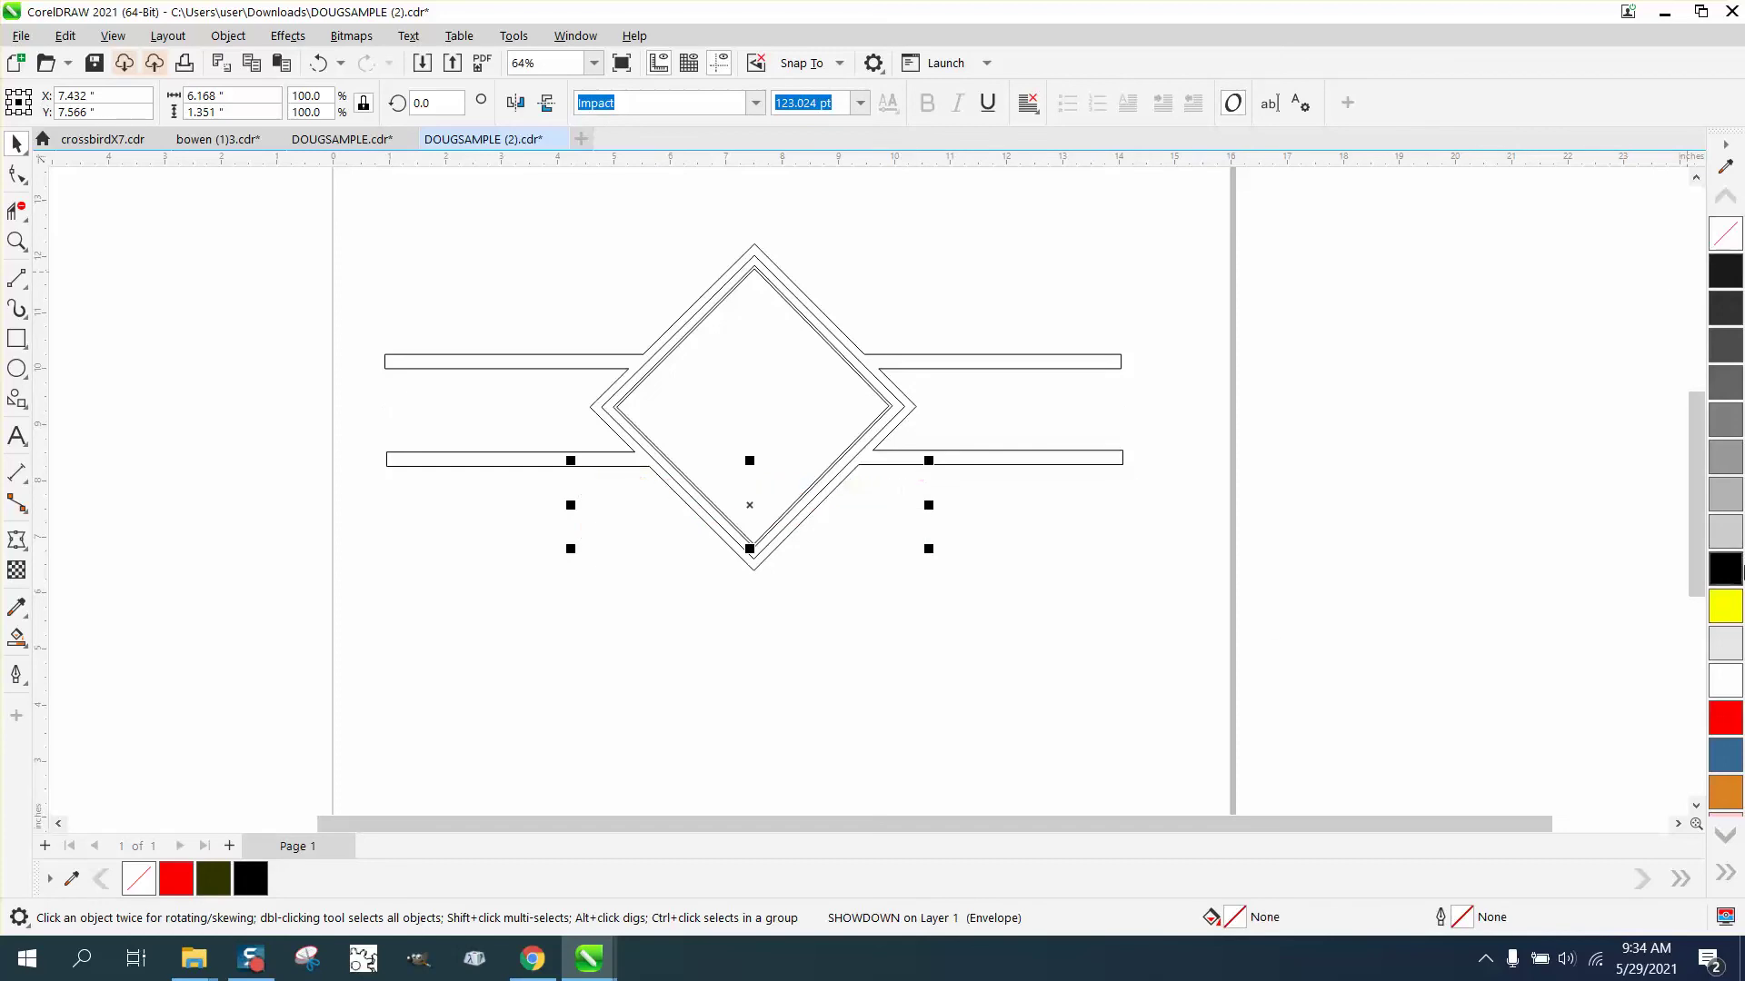
pyautogui.rightClick(1731, 723)
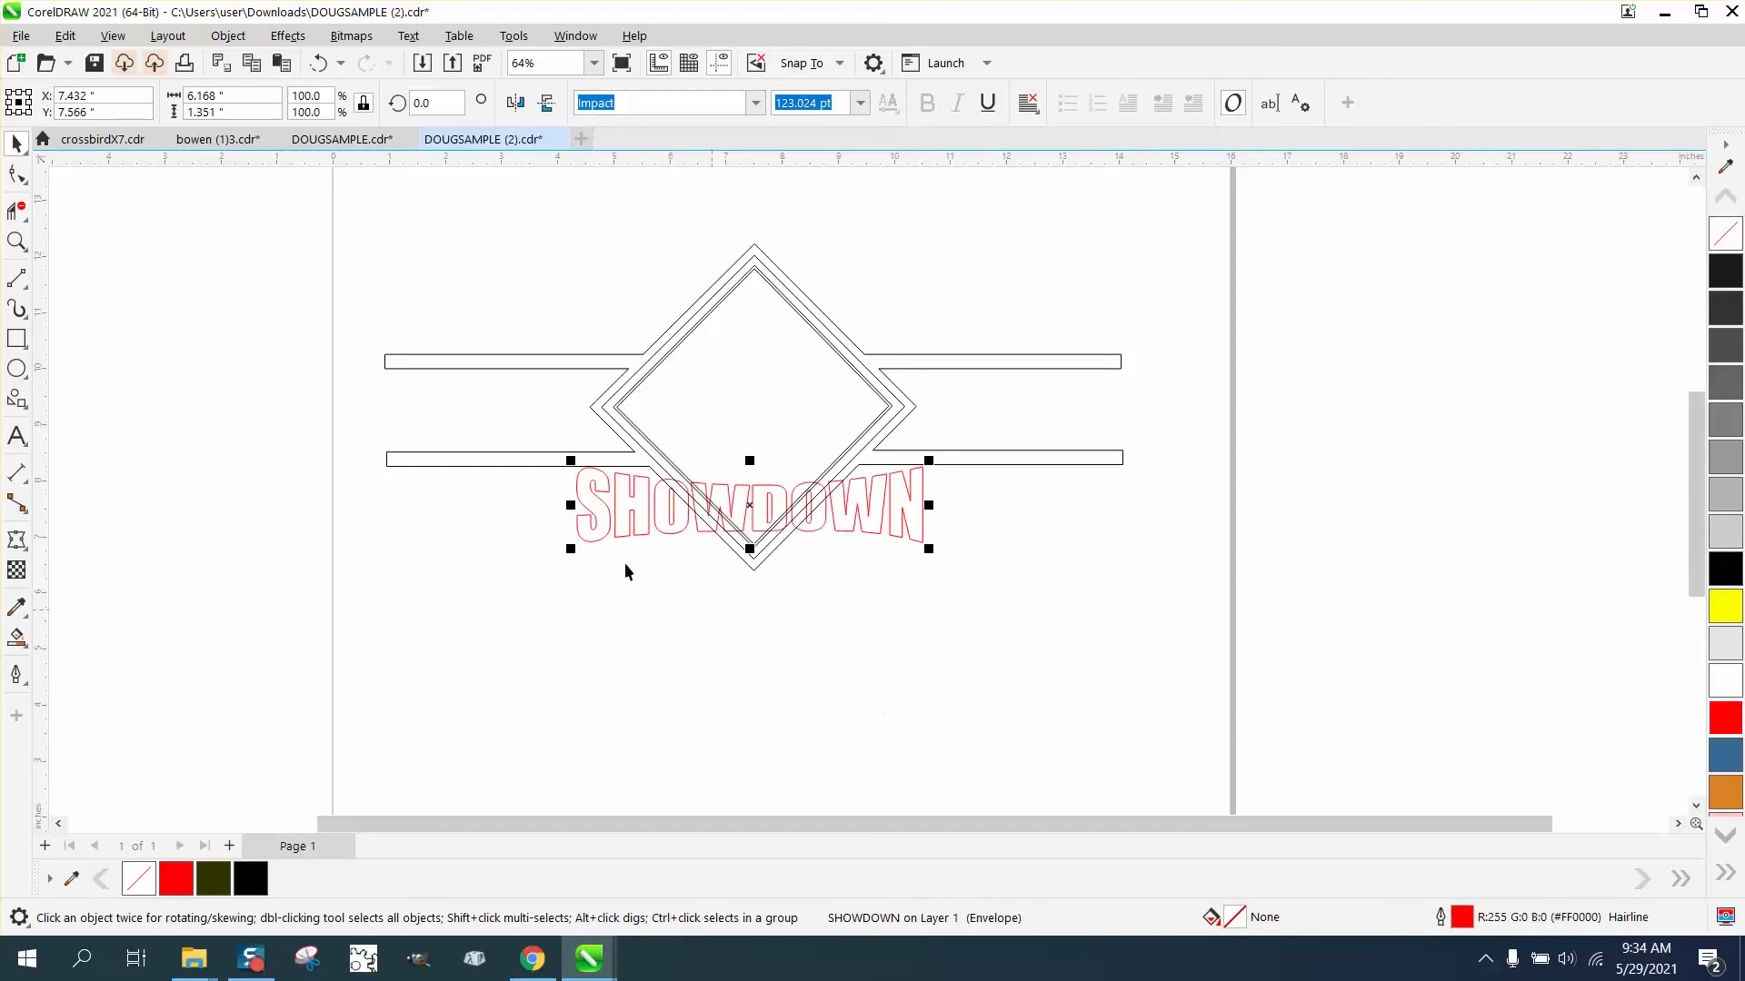
# - Delete the diamond outline segments running through the second O and the D of SHOWDOWN using Virtual Segment Delete
pyautogui.click(17, 241)
pyautogui.moveTo(625, 462); pyautogui.dragTo(1045, 592)
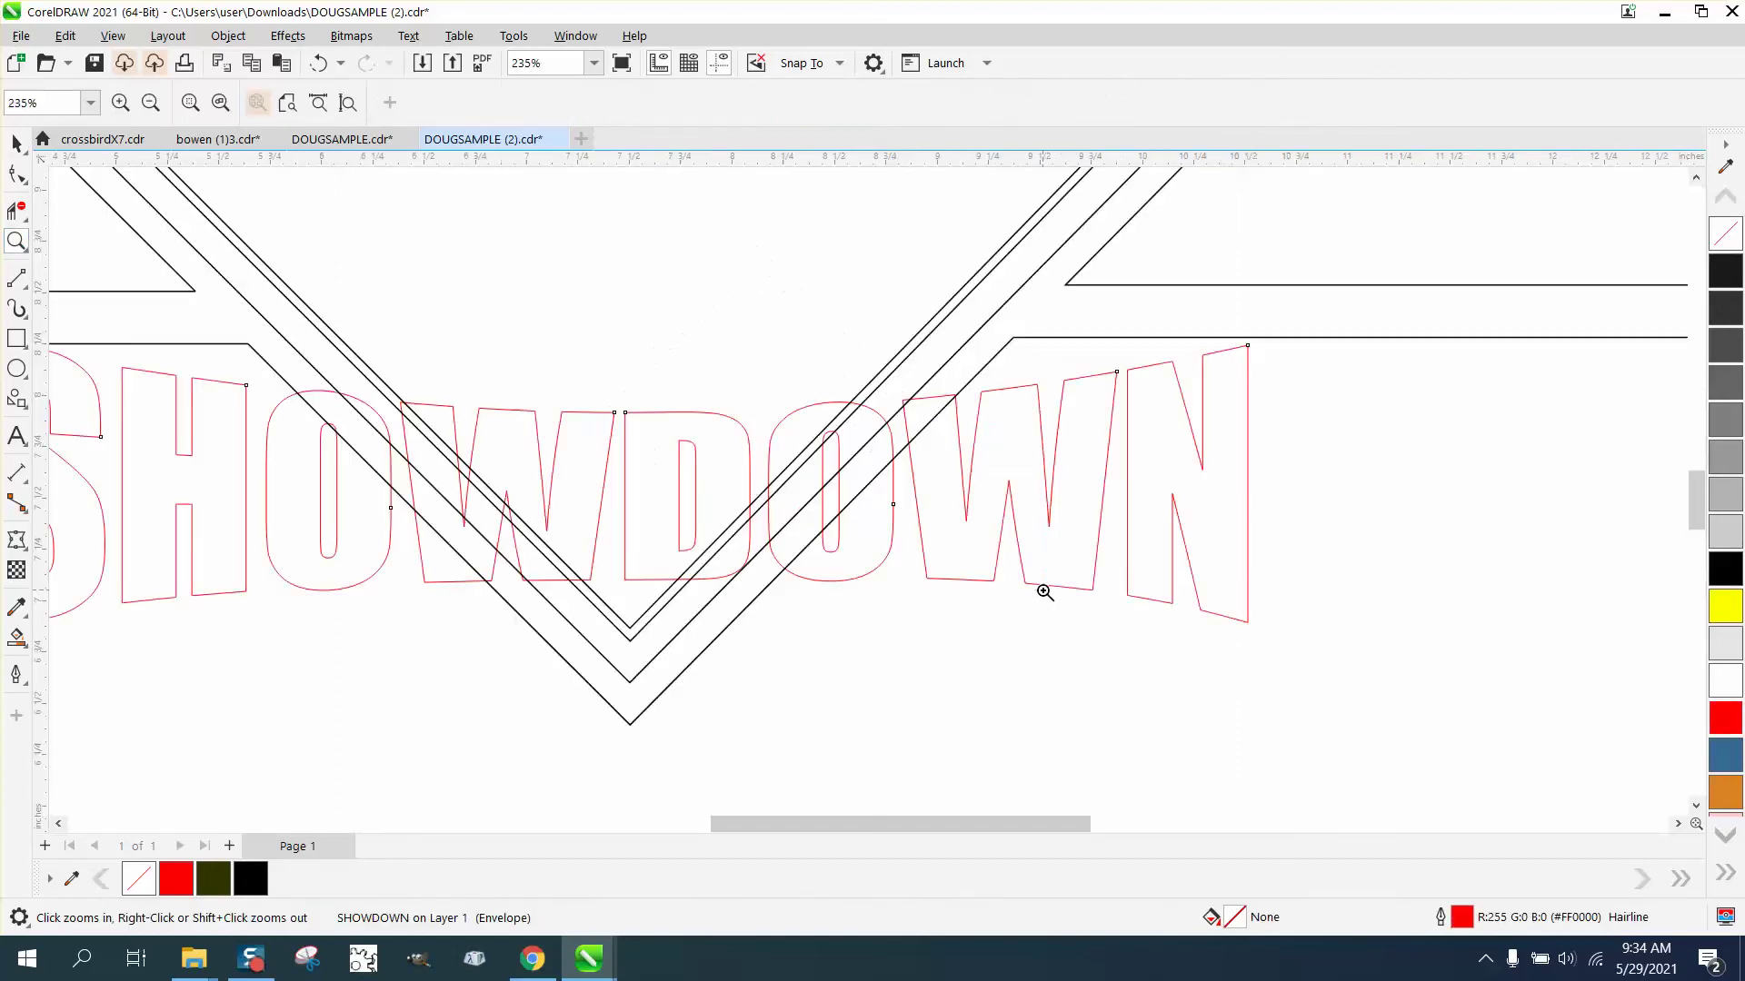
pyautogui.click(12, 215)
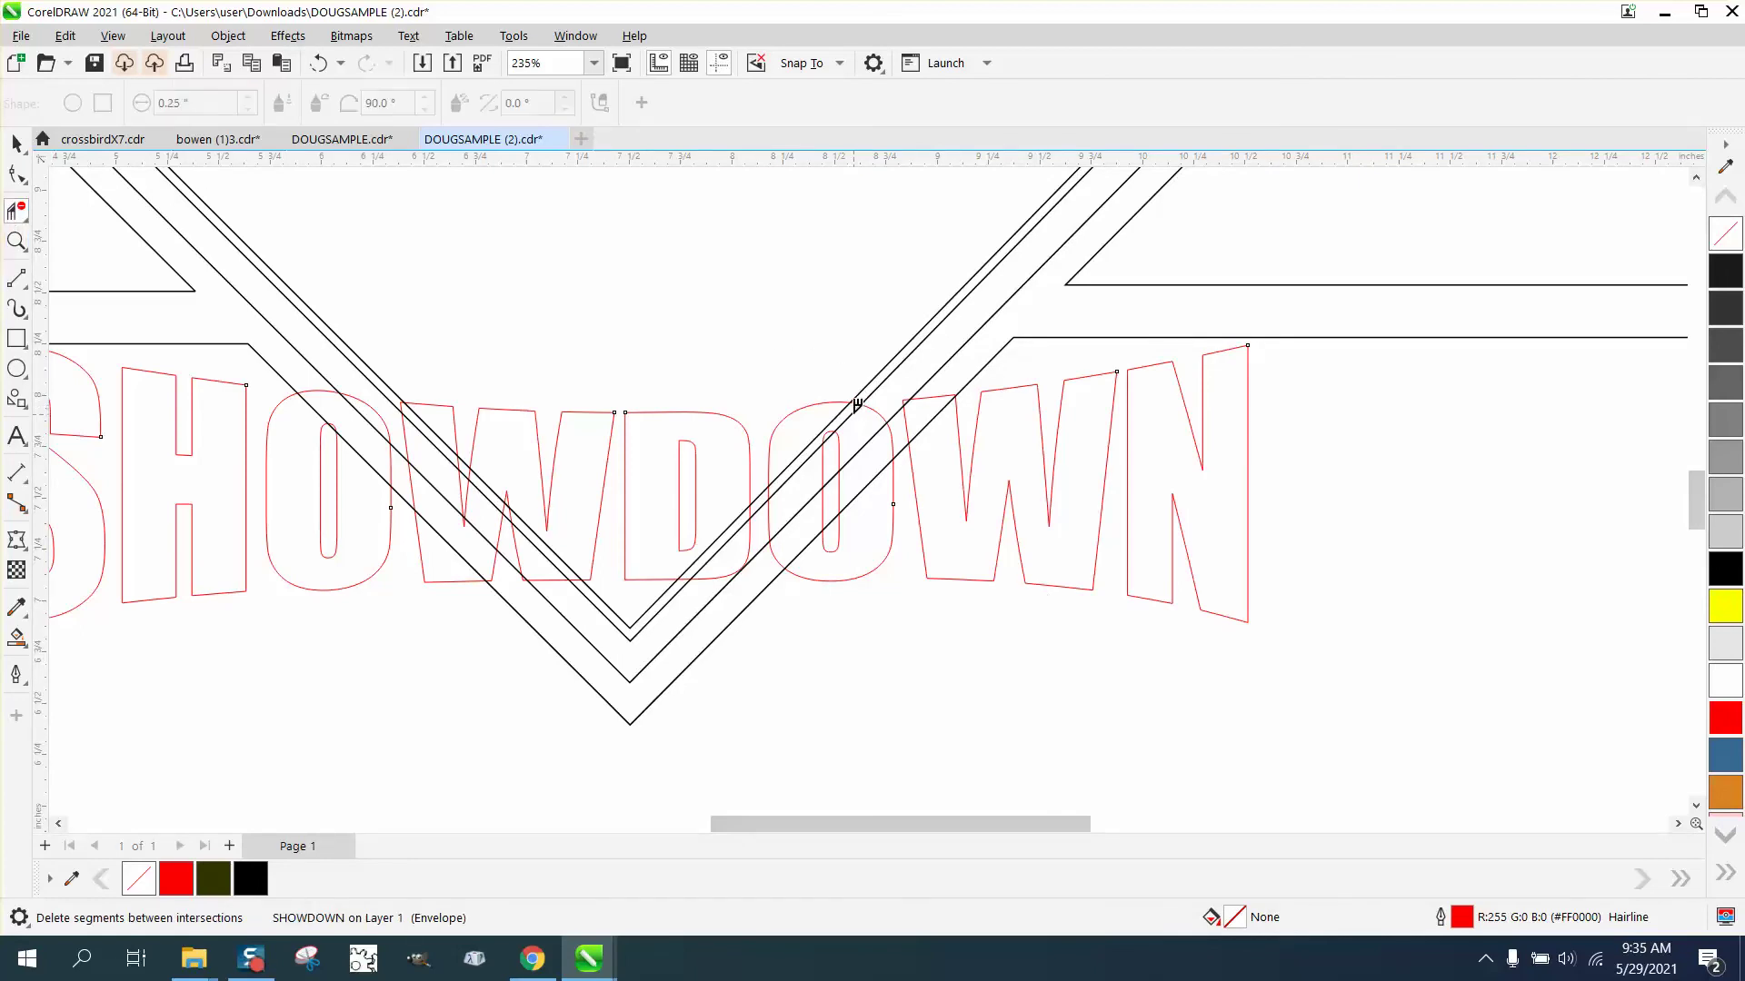
pyautogui.click(845, 403)
pyautogui.click(868, 479)
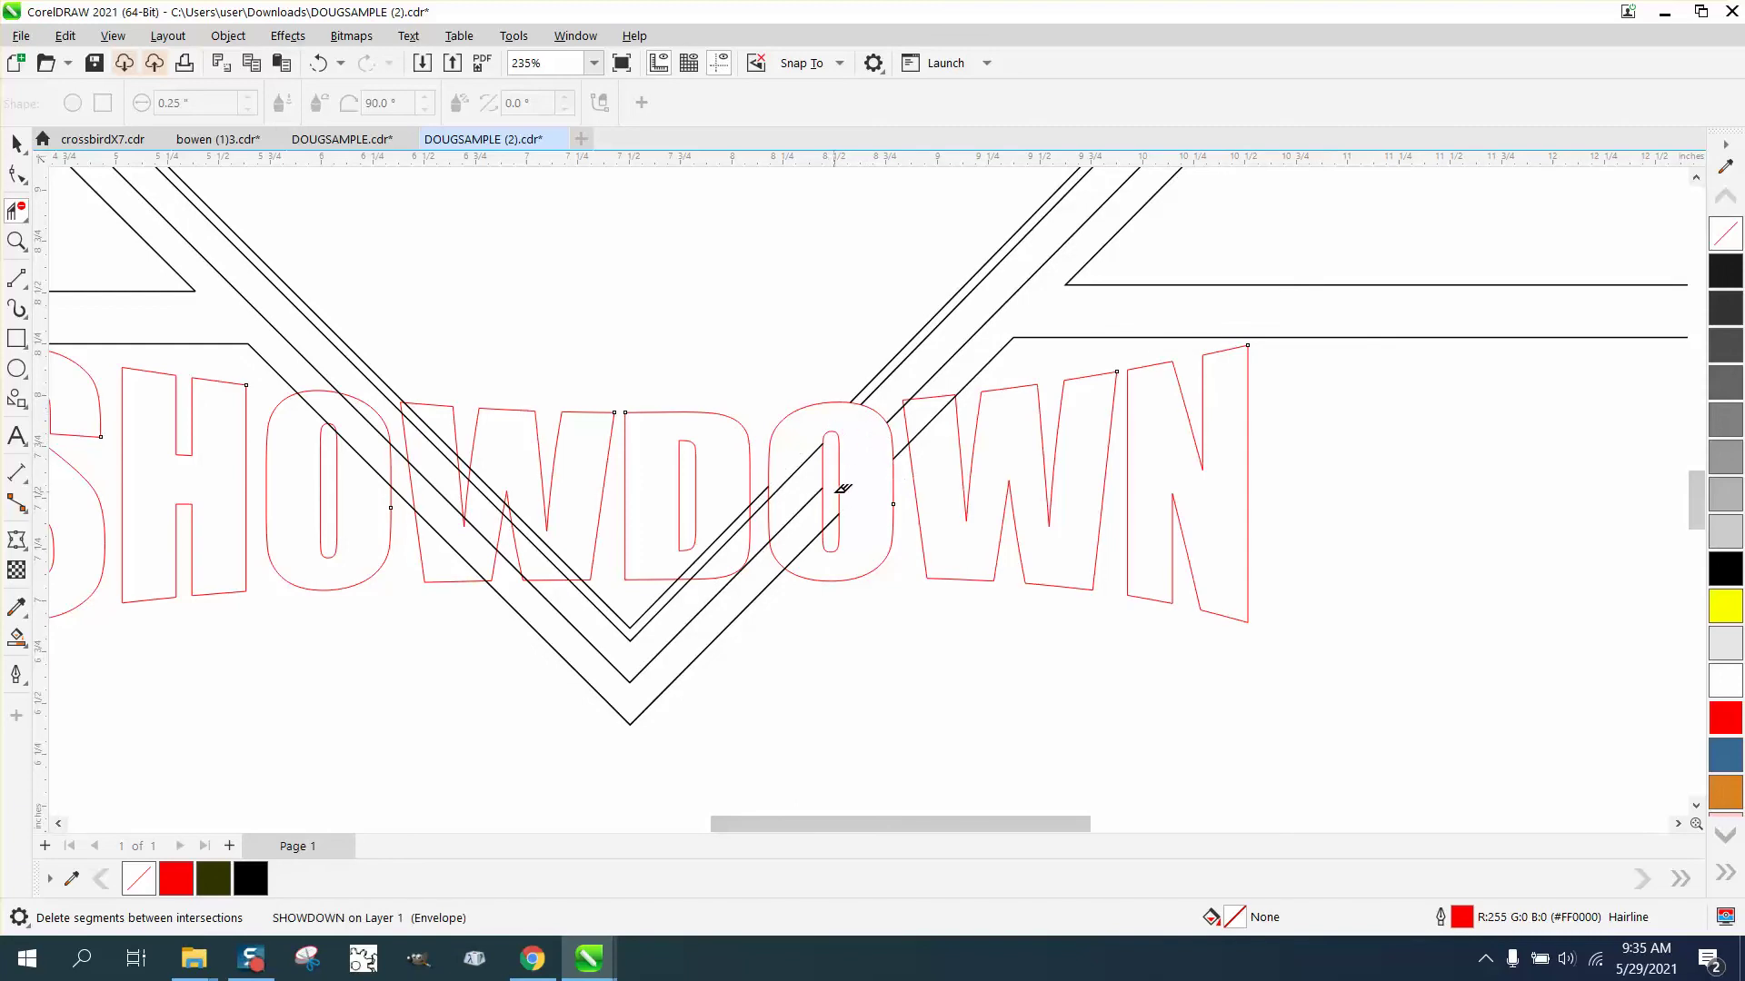
pyautogui.click(806, 545)
pyautogui.click(766, 496)
pyautogui.click(761, 495)
pyautogui.click(738, 516)
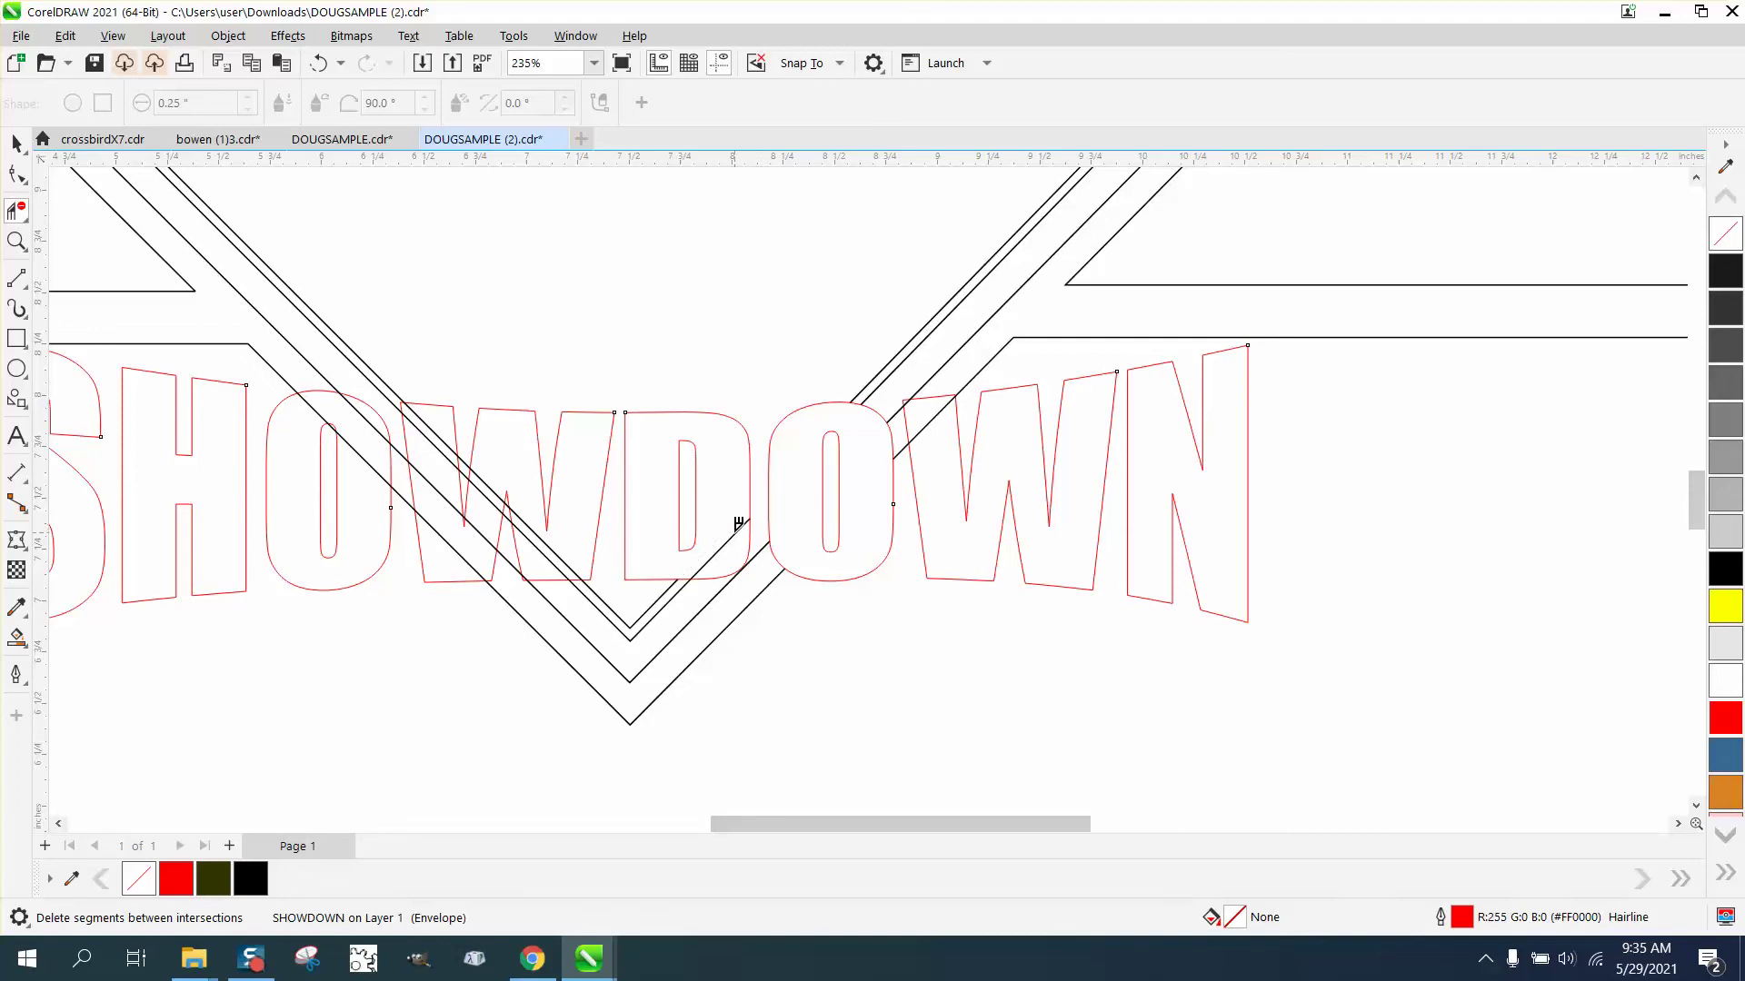
# - Delete the inner diamond's border segments that run through the first W of SHOWDOWN
pyautogui.click(564, 552)
pyautogui.click(549, 550)
pyautogui.click(509, 505)
pyautogui.click(507, 503)
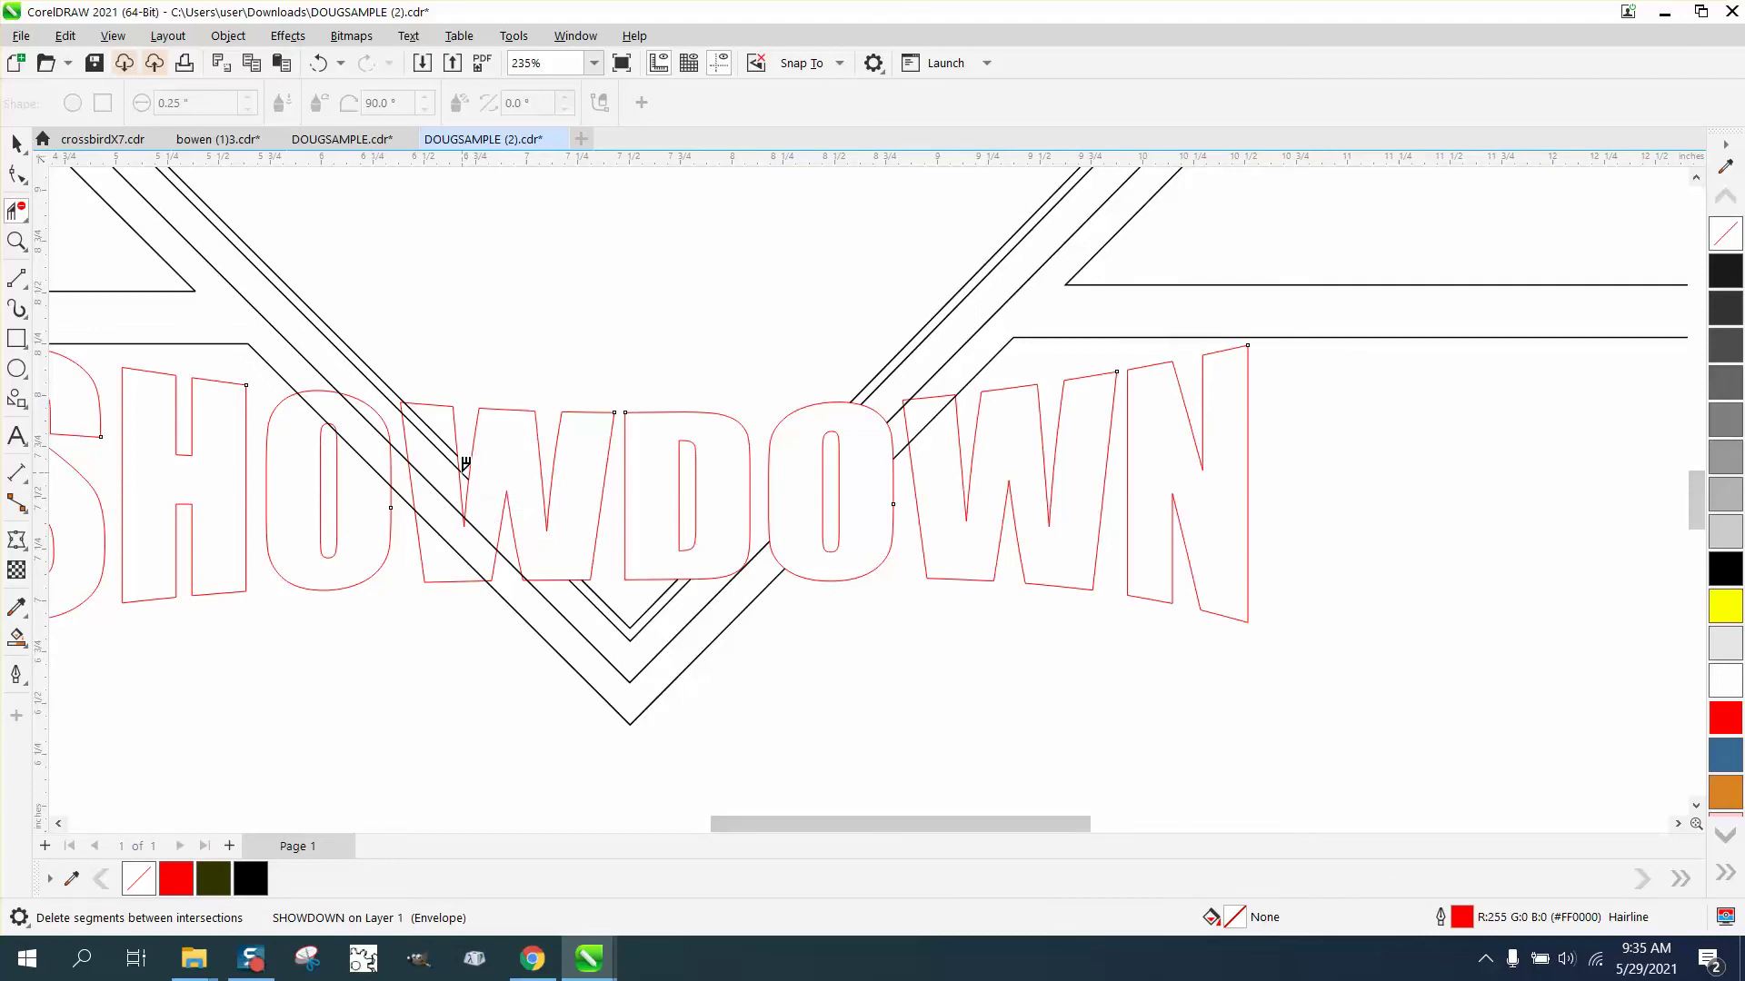
pyautogui.click(440, 427)
pyautogui.click(437, 429)
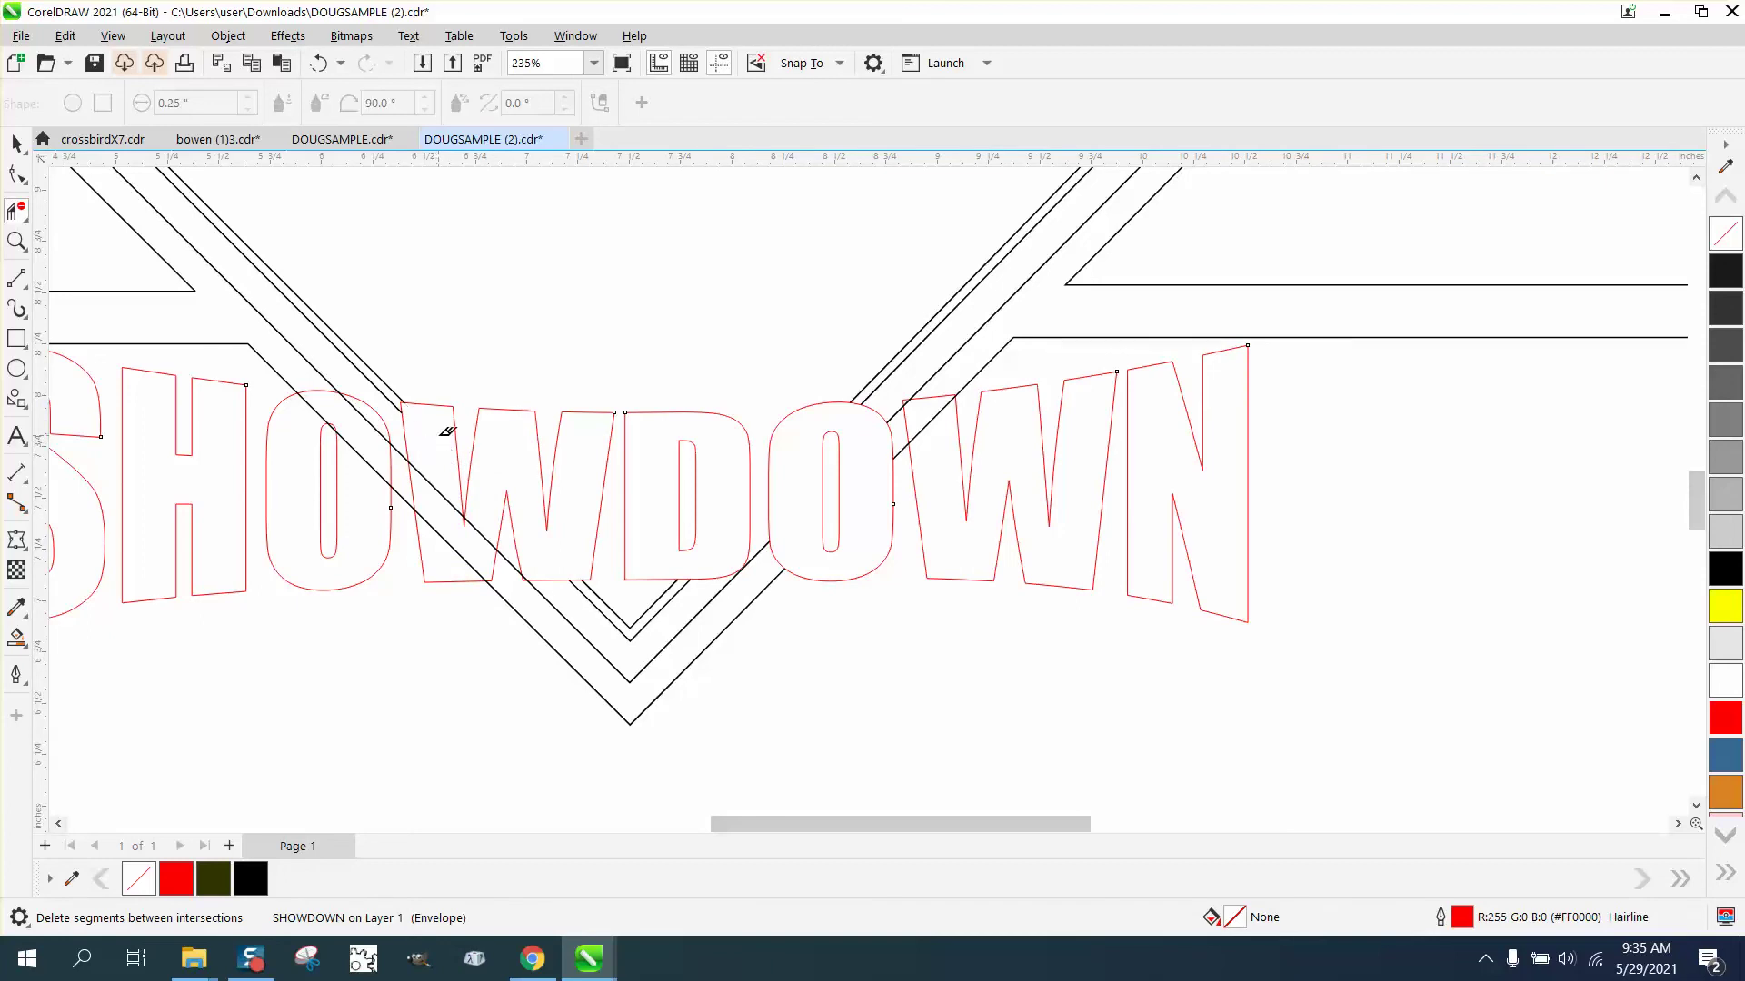
# - Delete the outer frame segments crossing the first O and first W of SHOWDOWN
pyautogui.click(320, 406)
pyautogui.click(365, 453)
pyautogui.click(406, 451)
pyautogui.click(402, 492)
pyautogui.click(444, 491)
pyautogui.click(440, 531)
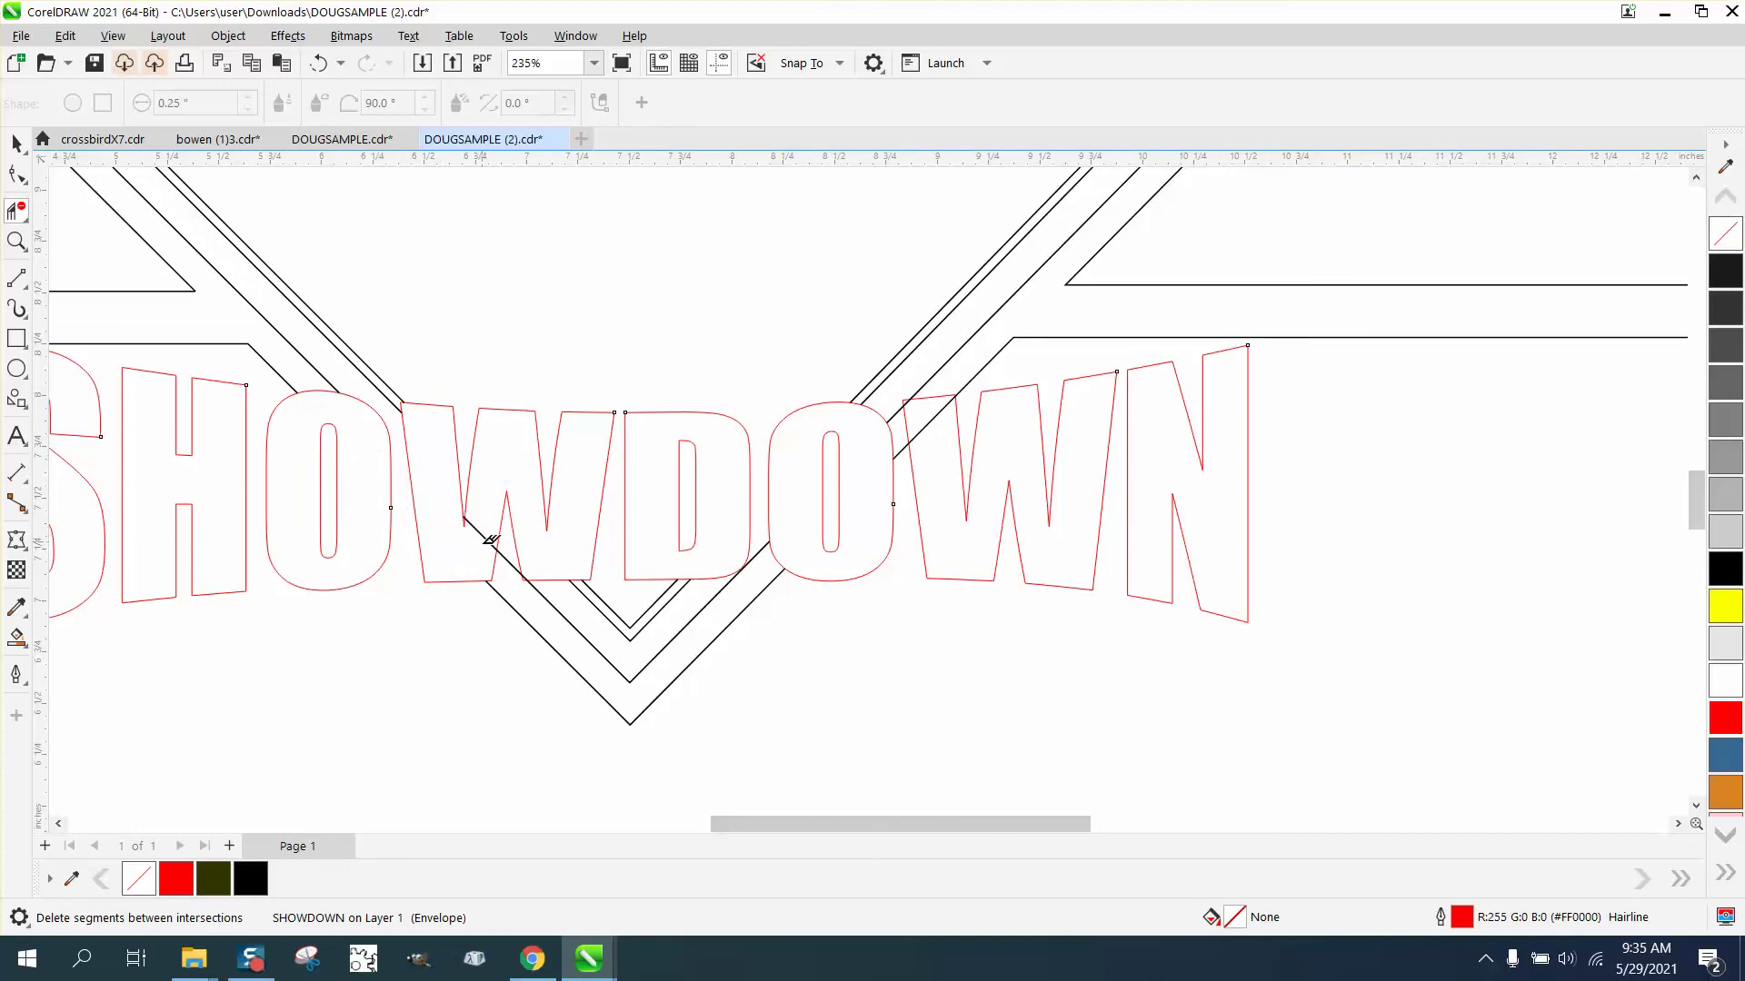
# - Smart-fill the outer frame, the inner diamond border and both lower tip pieces around the lettering with #333300
pyautogui.scroll(-1, 534, 542)
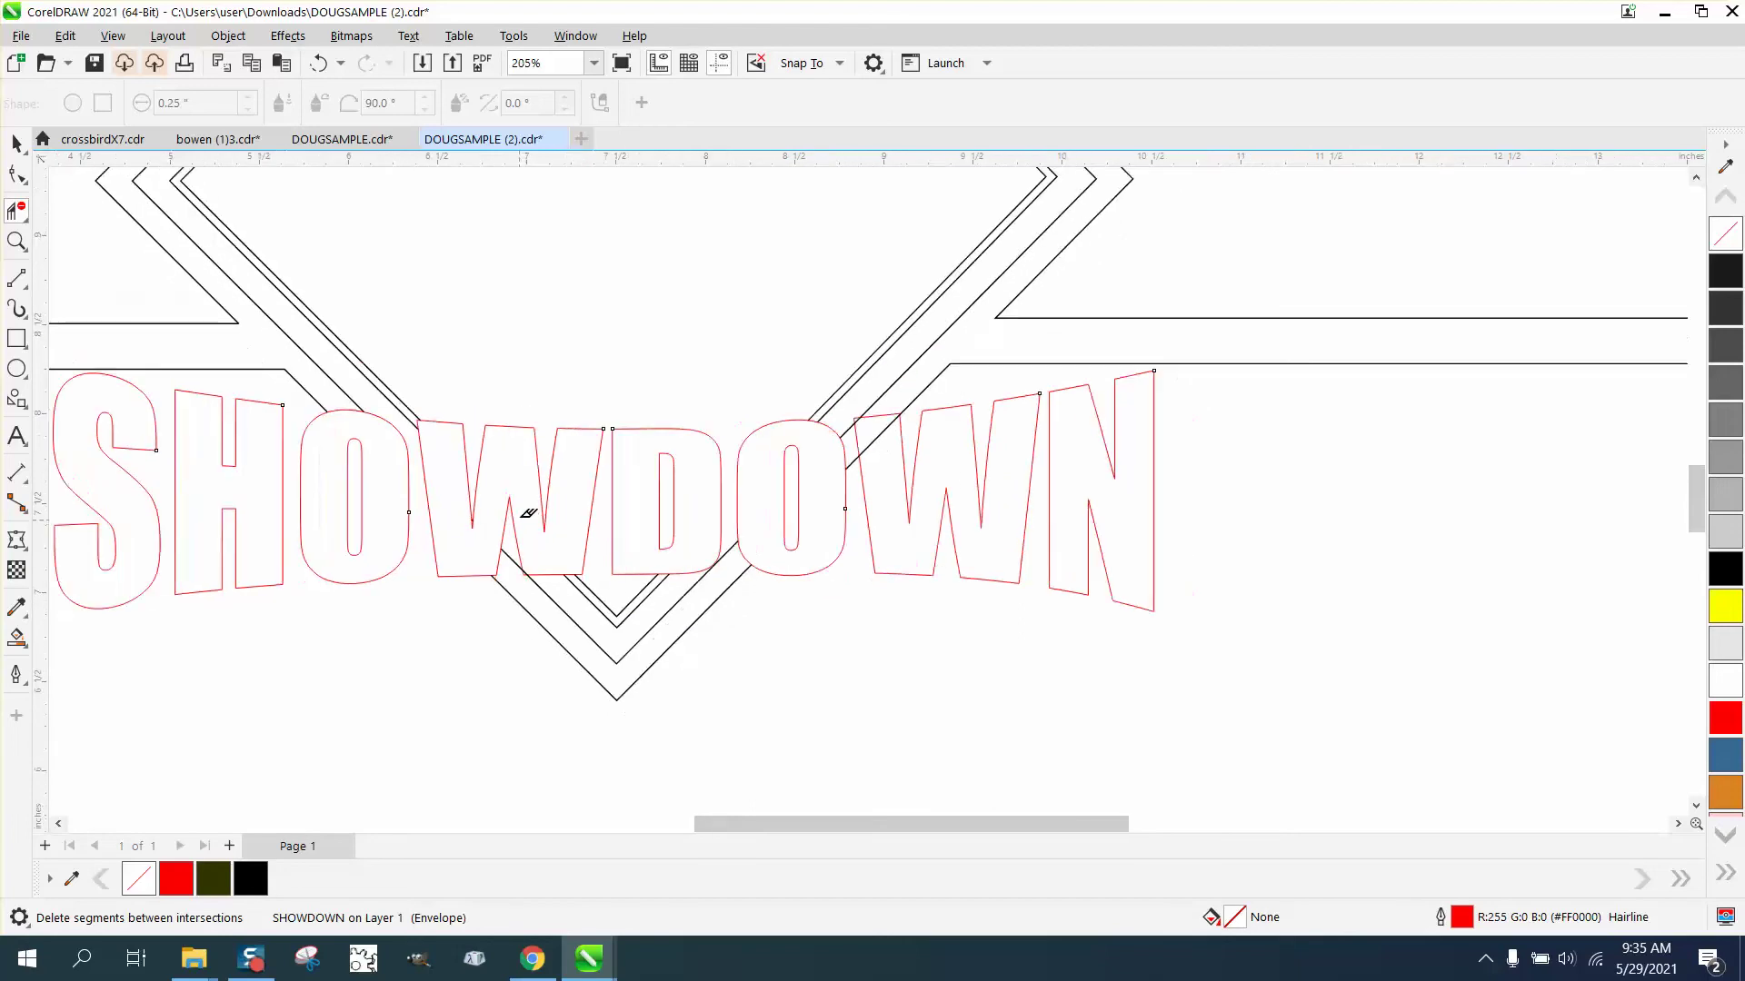
pyautogui.scroll(-2, 529, 517)
pyautogui.click(17, 142)
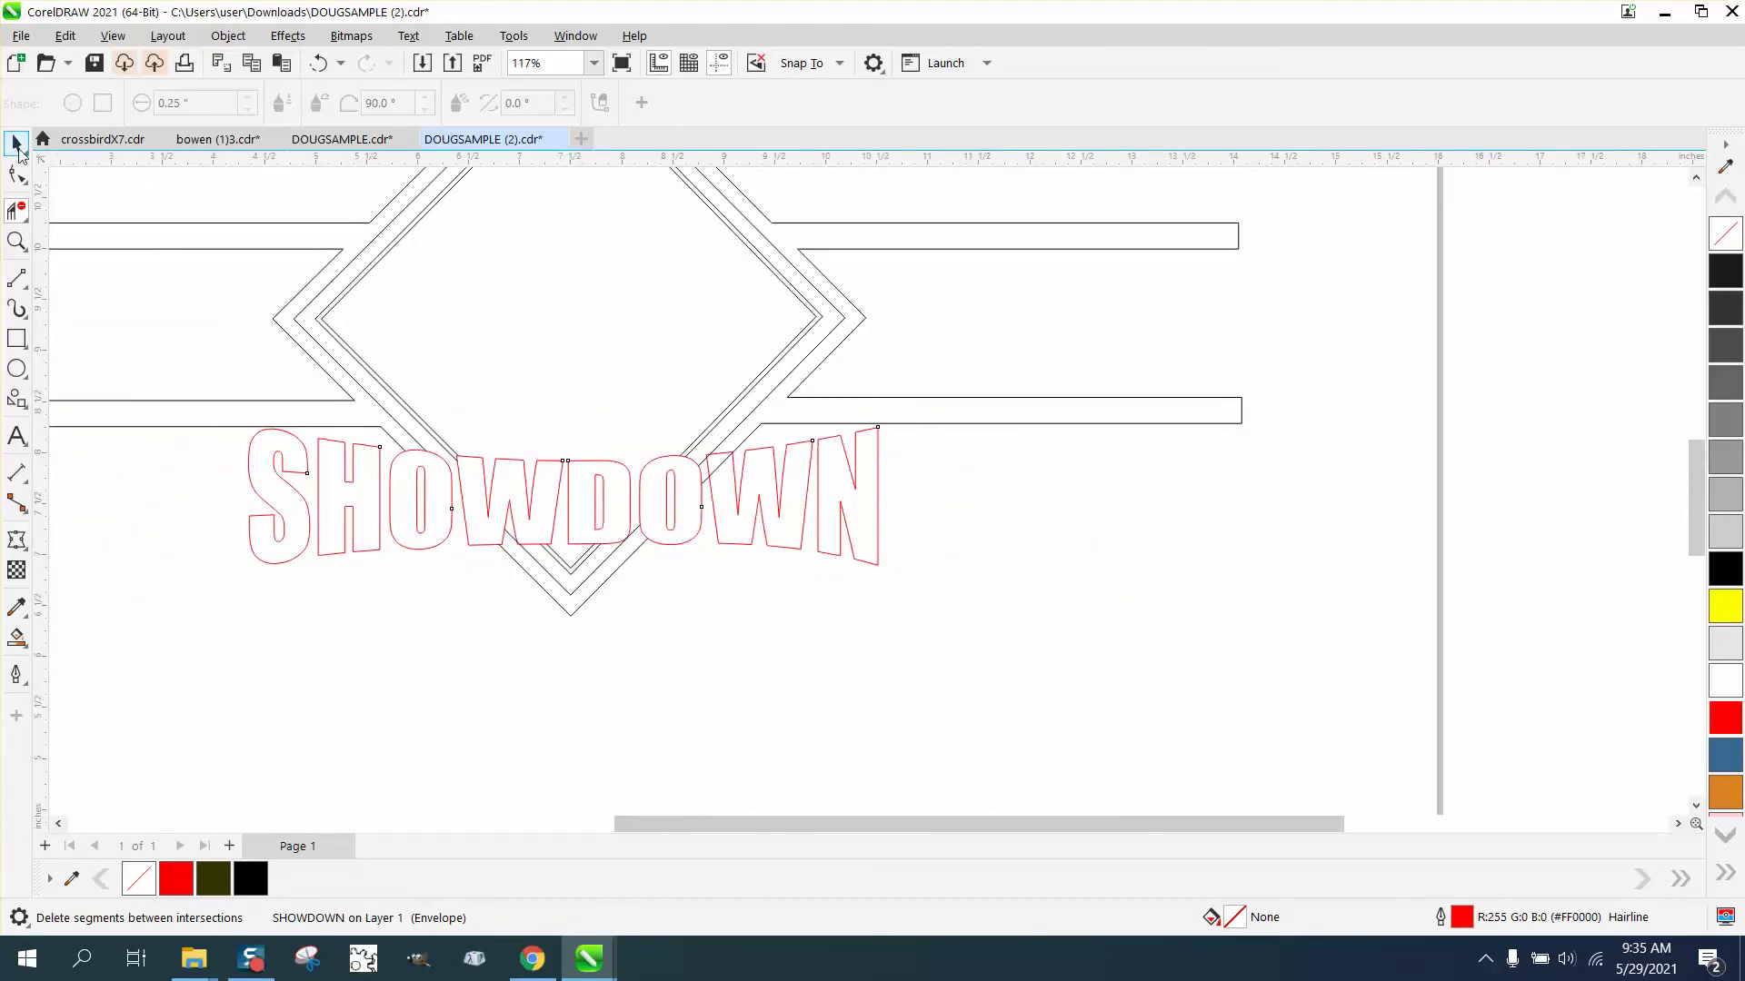
pyautogui.click(17, 638)
pyautogui.scroll(-2, 744, 682)
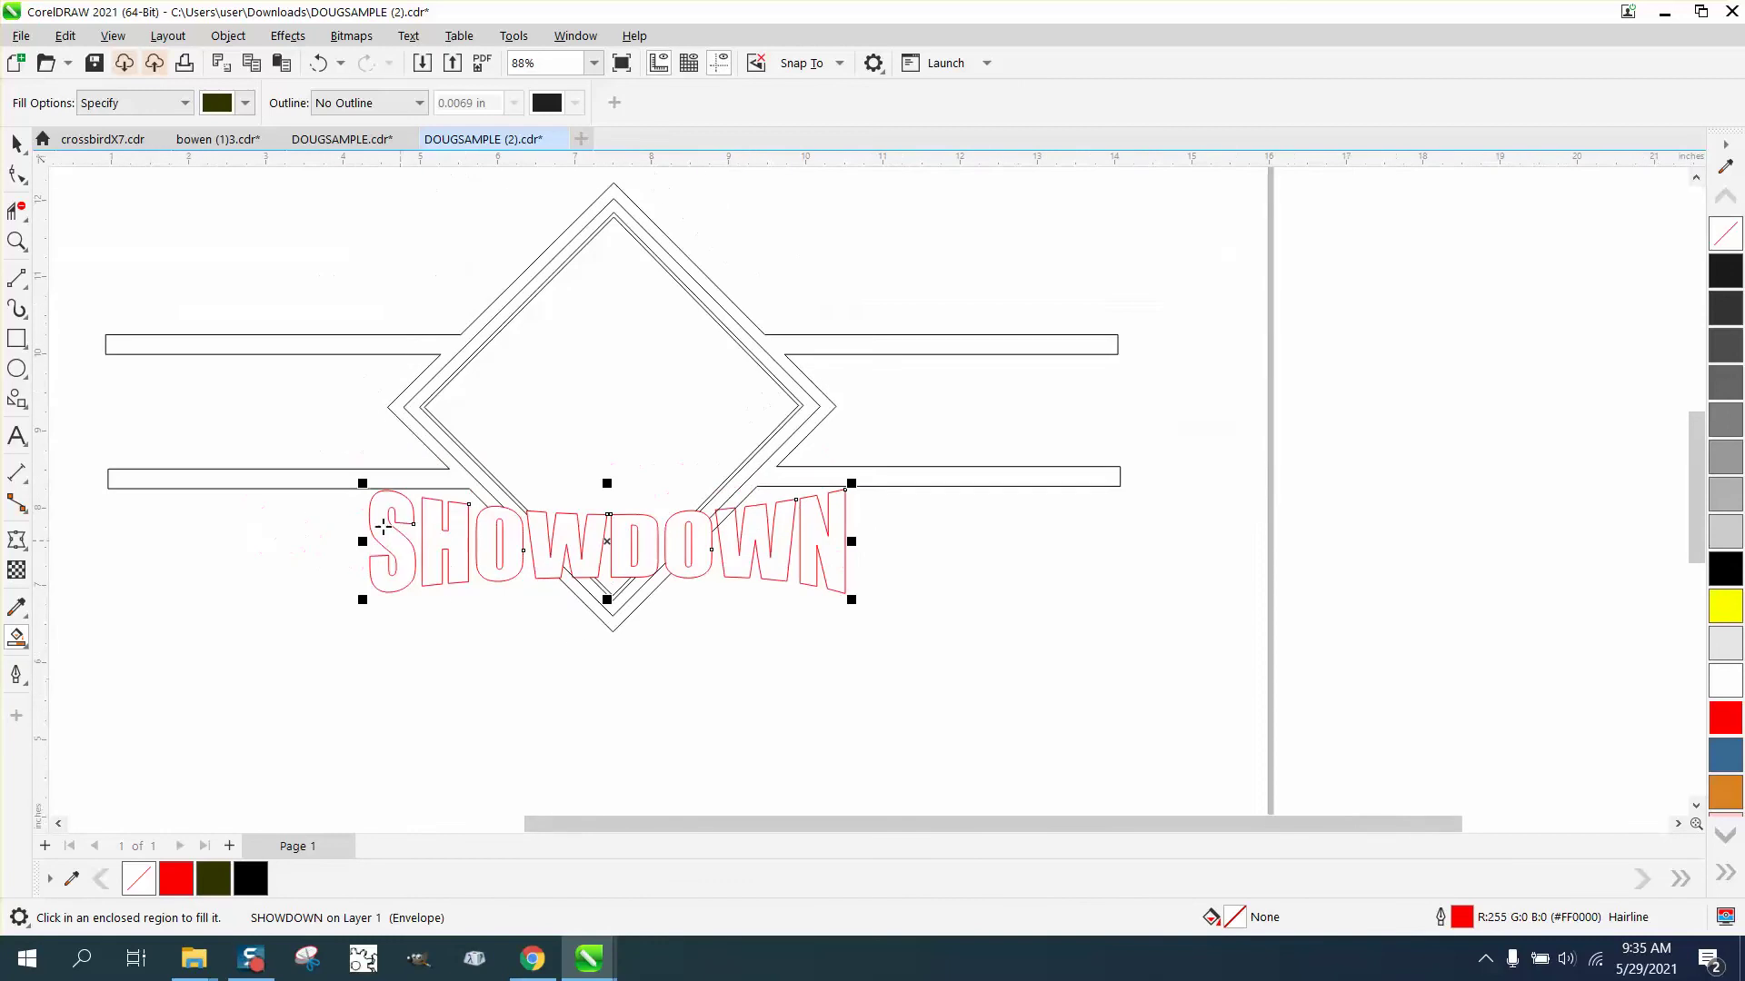
pyautogui.click(326, 479)
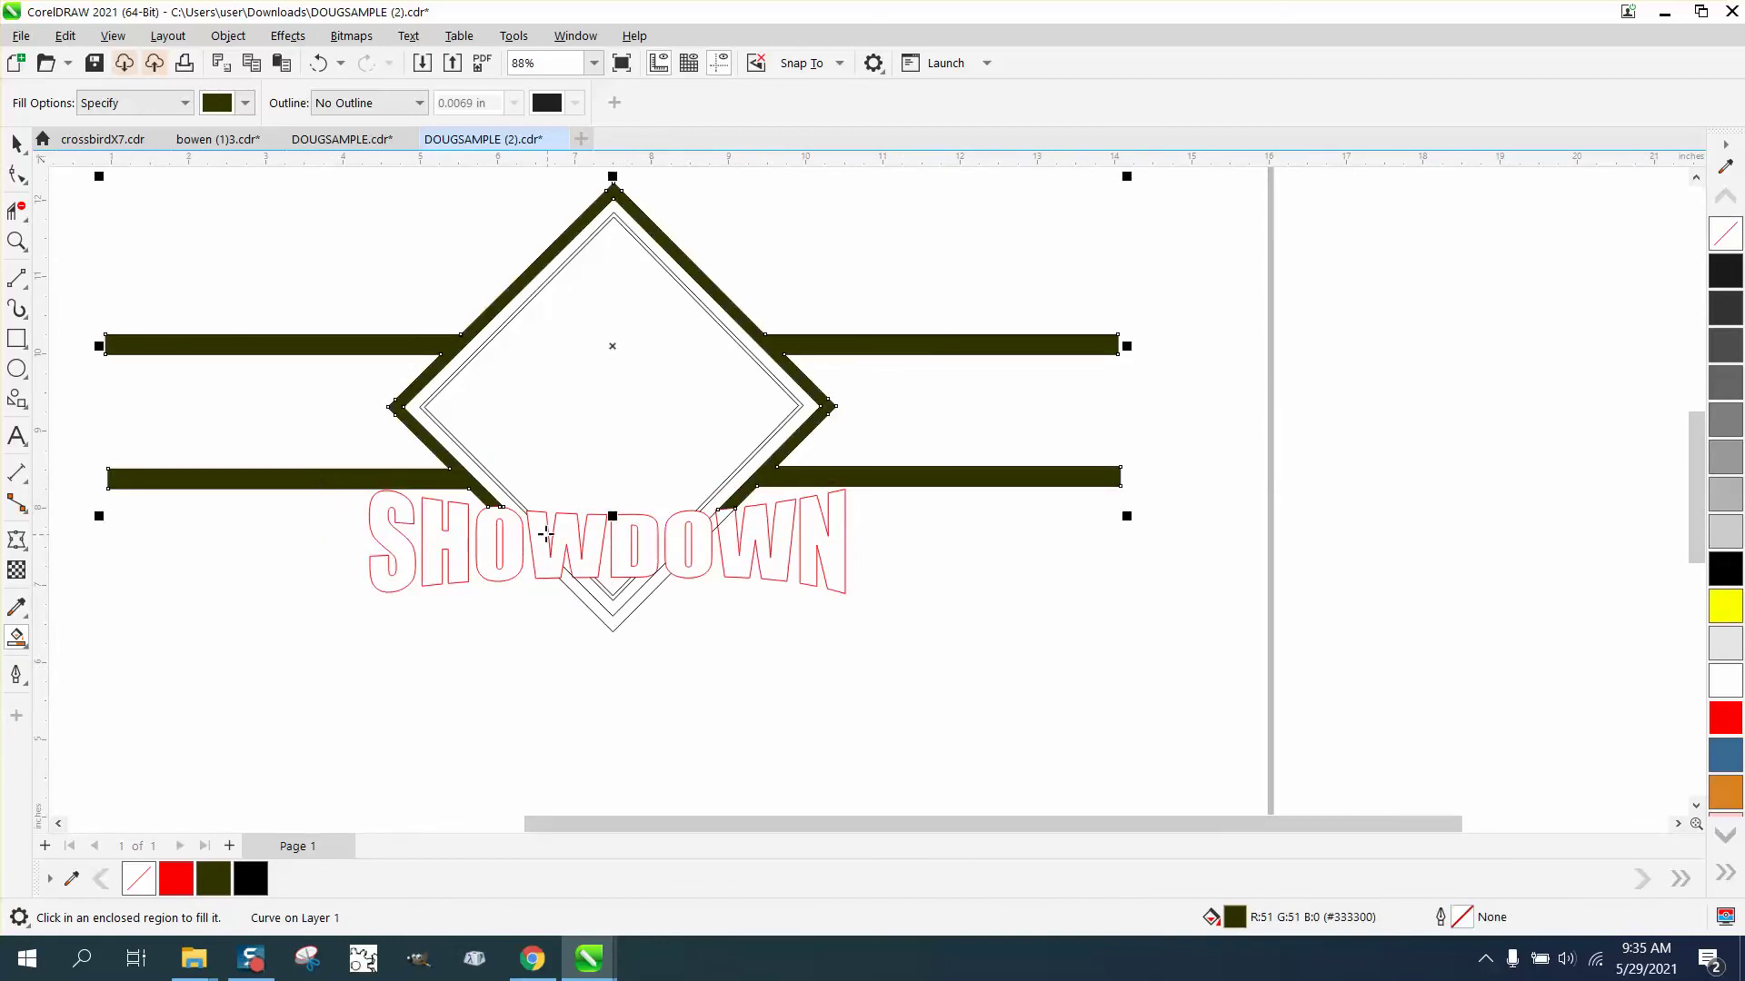
pyautogui.click(513, 501)
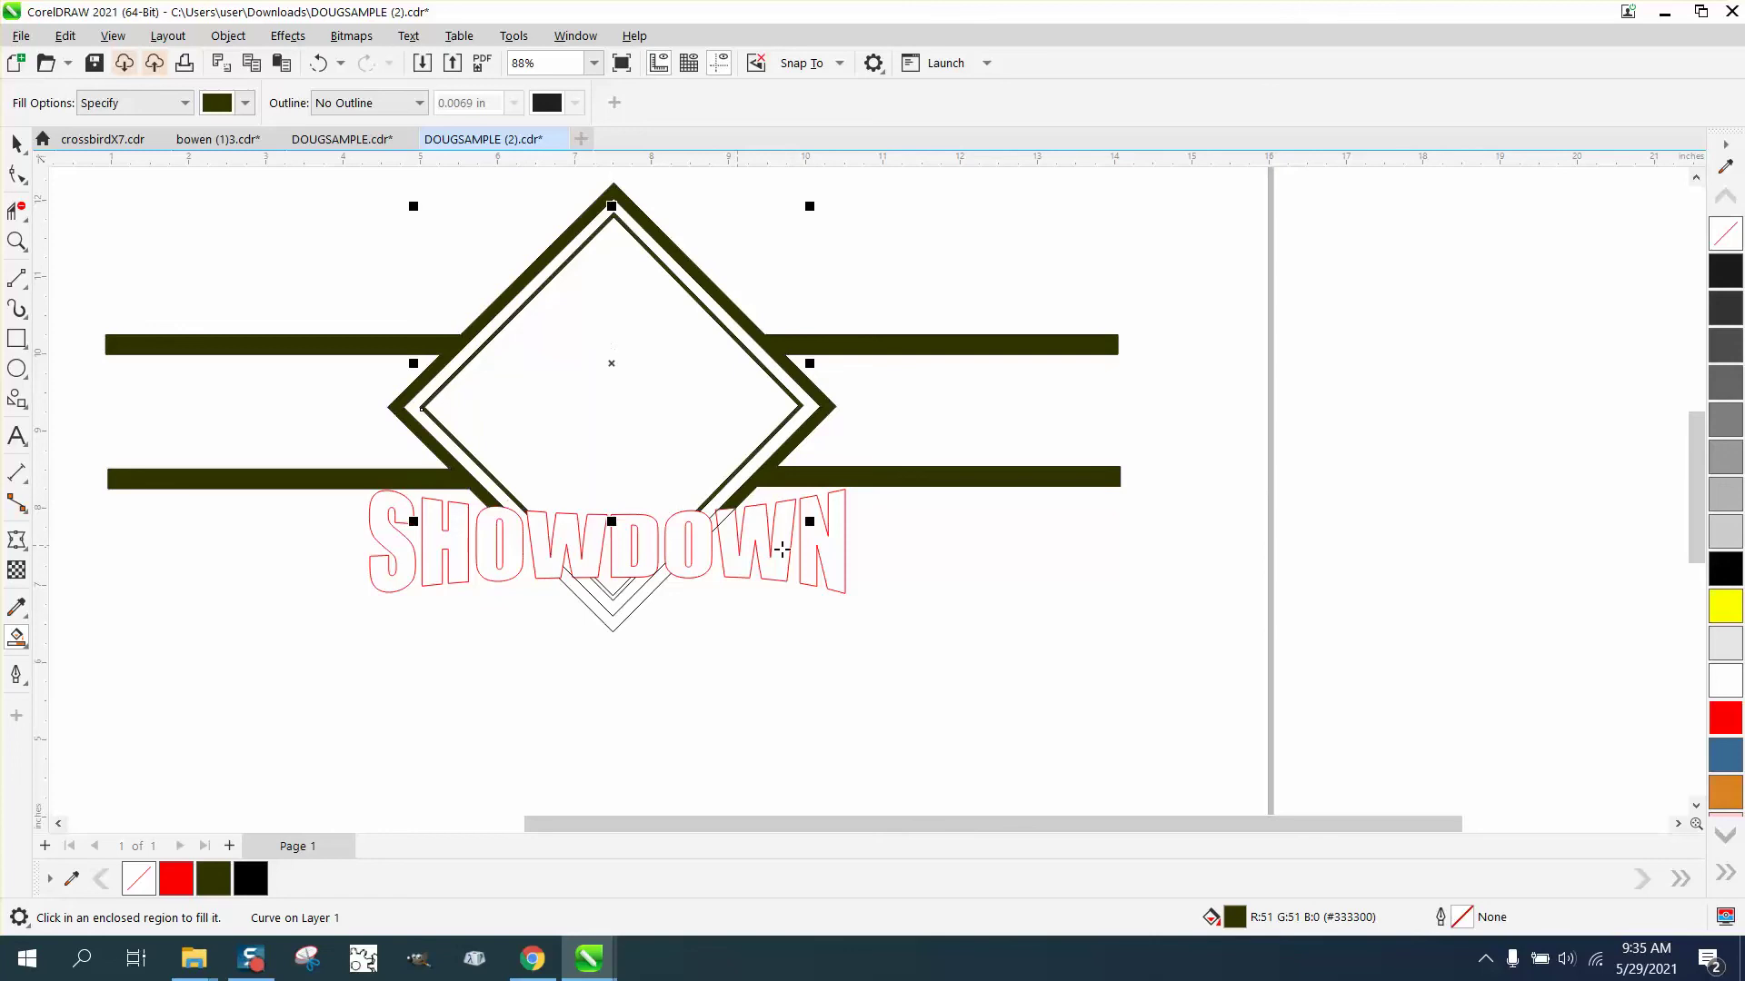
pyautogui.click(649, 593)
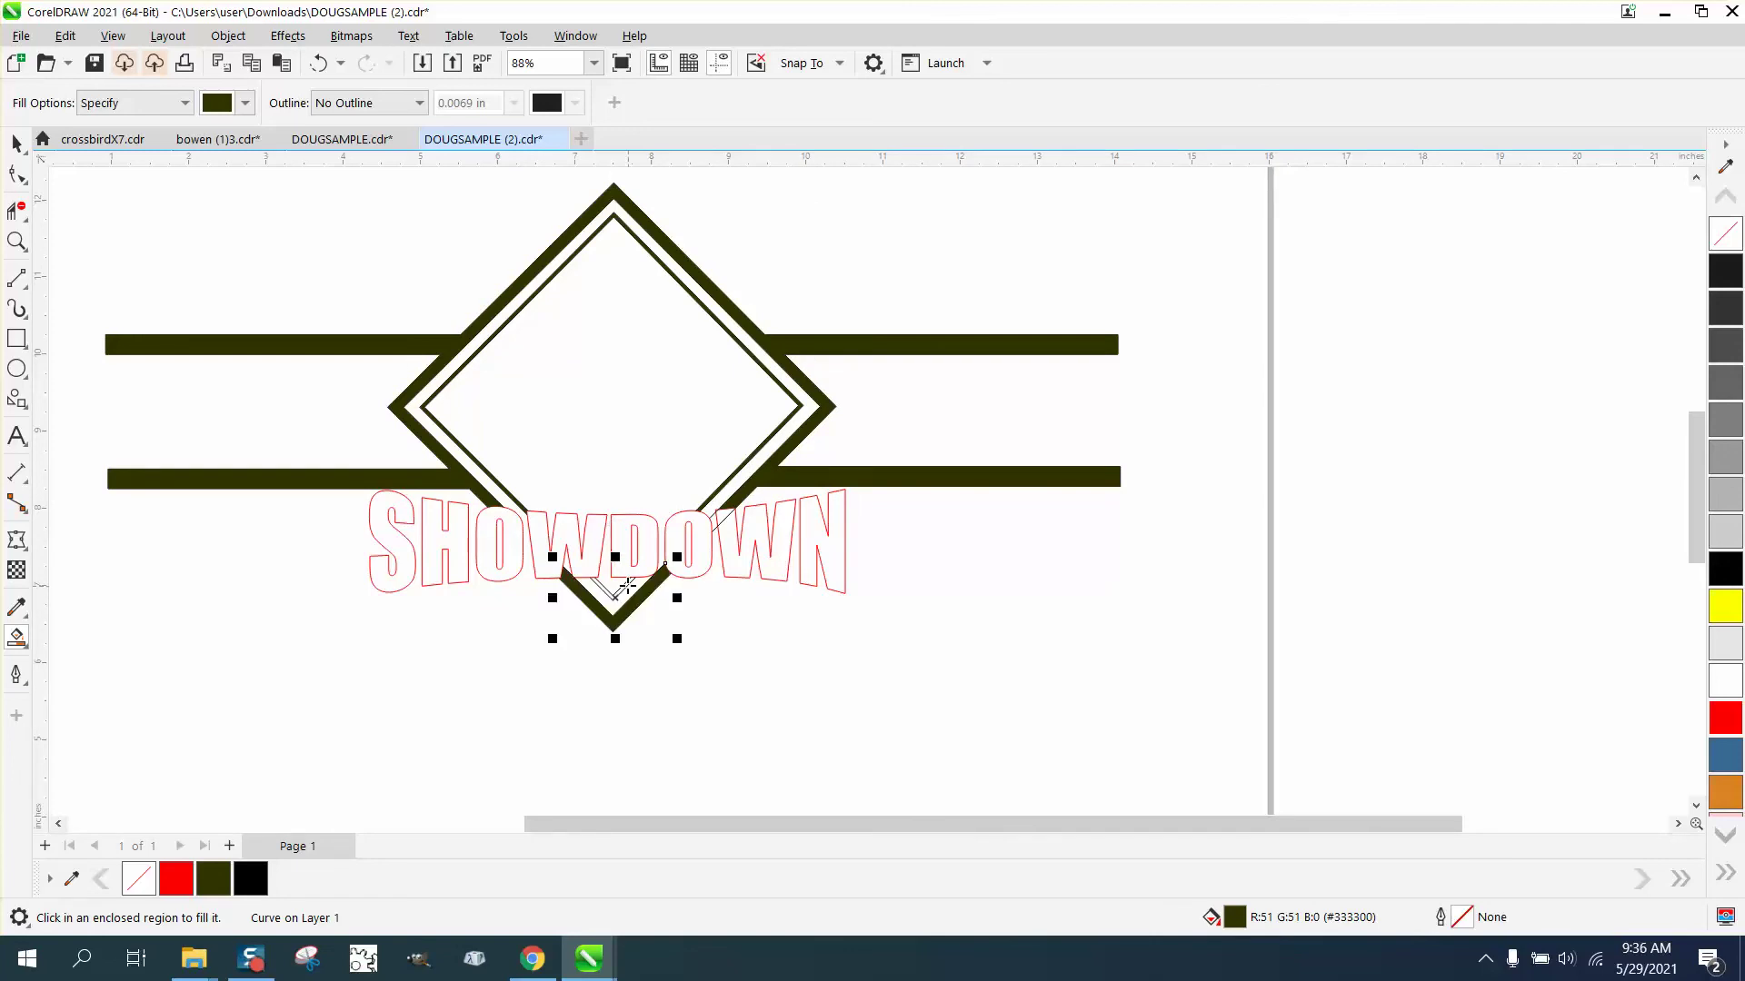
pyautogui.click(625, 586)
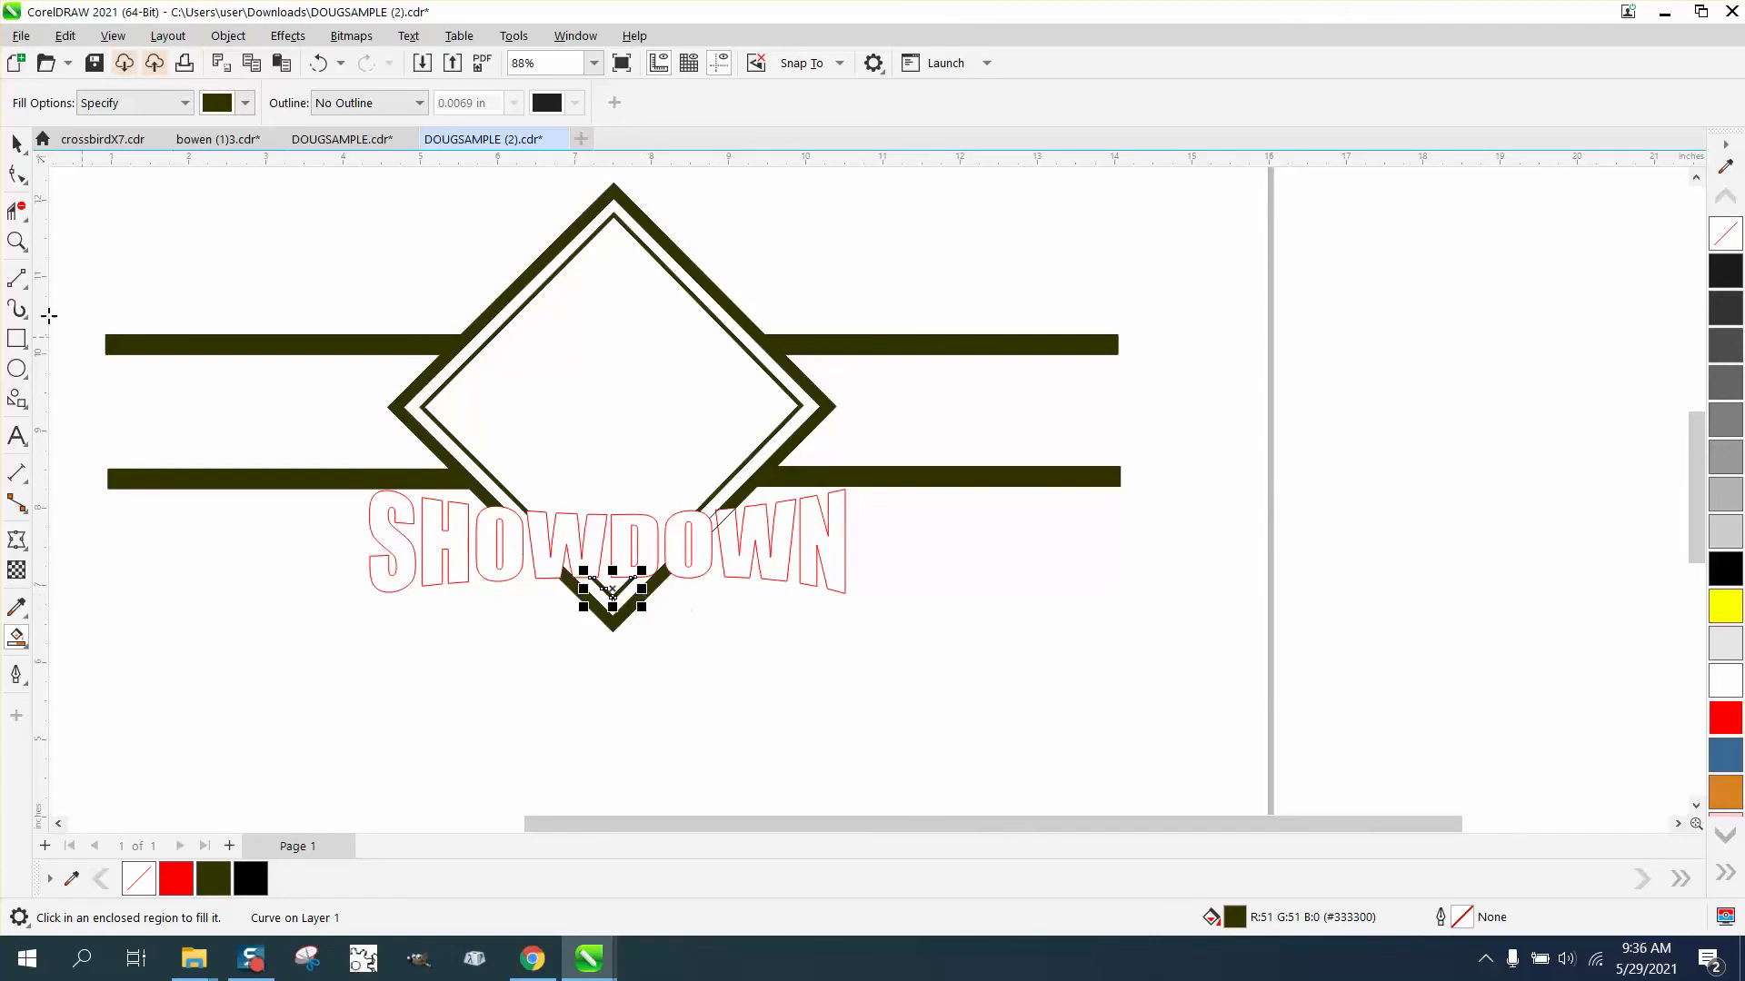
# - Delete the leftover outer frame segments between the second O and second W of SHOWDOWN using Virtual Segment Delete
pyautogui.click(16, 241)
pyautogui.moveTo(660, 484); pyautogui.dragTo(904, 611)
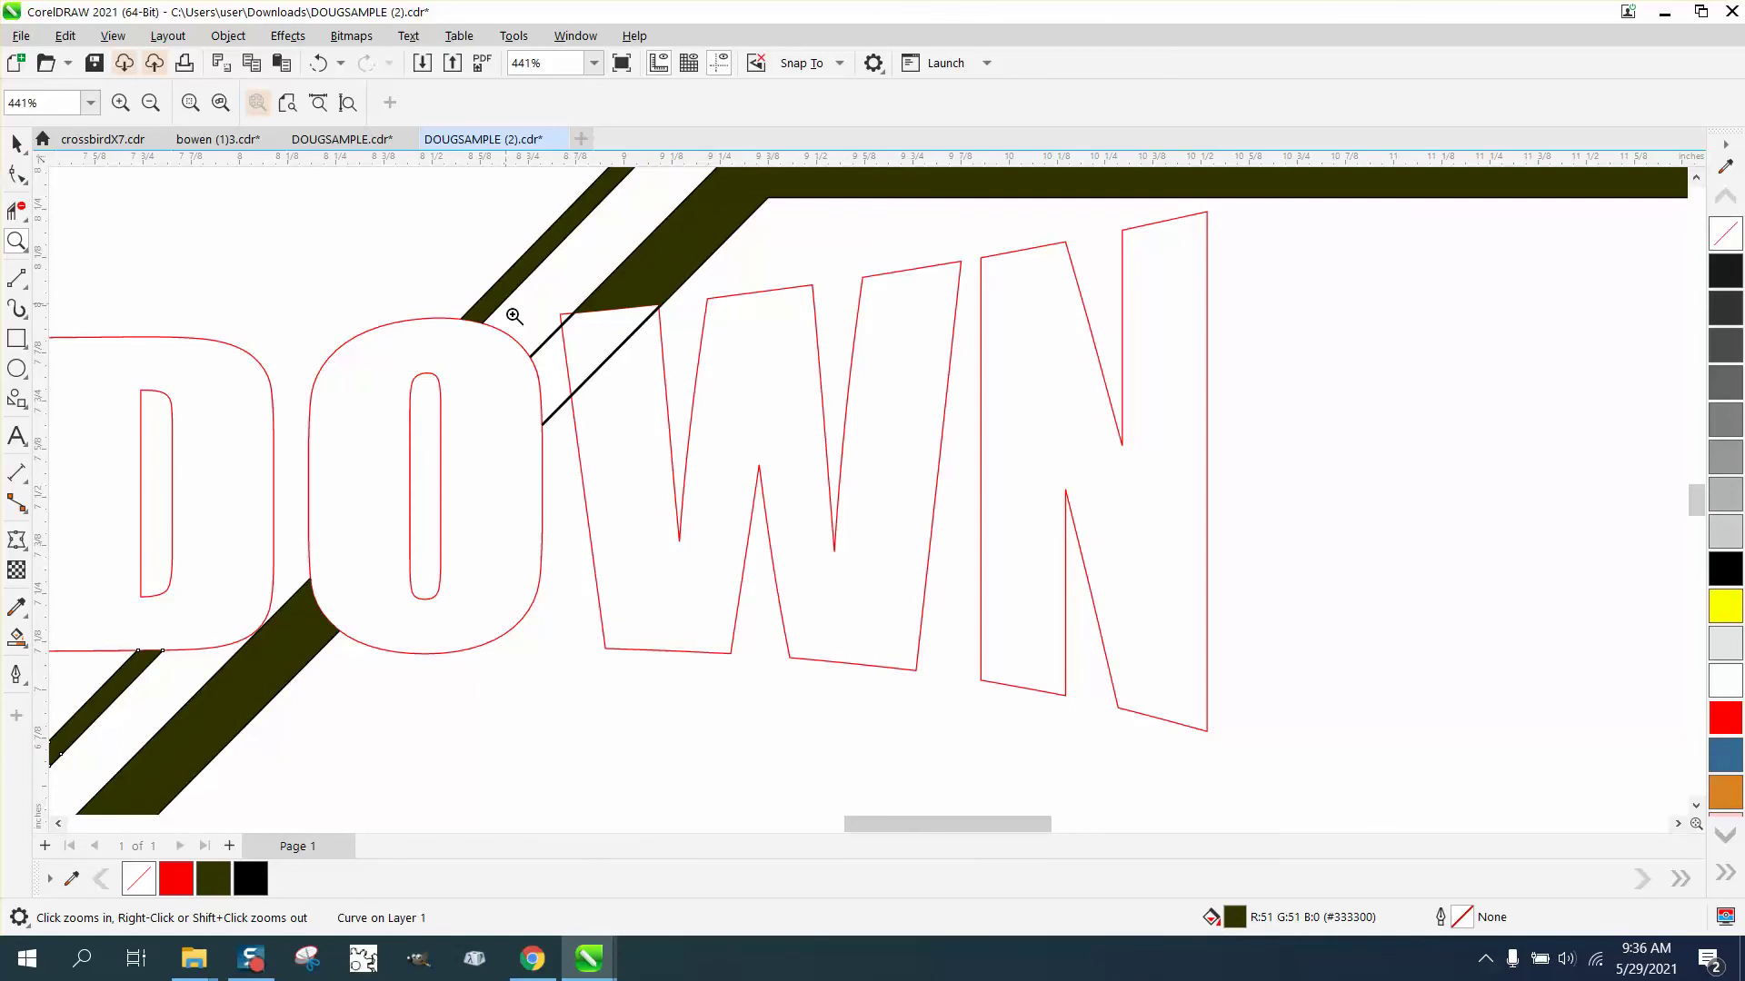
pyautogui.click(16, 210)
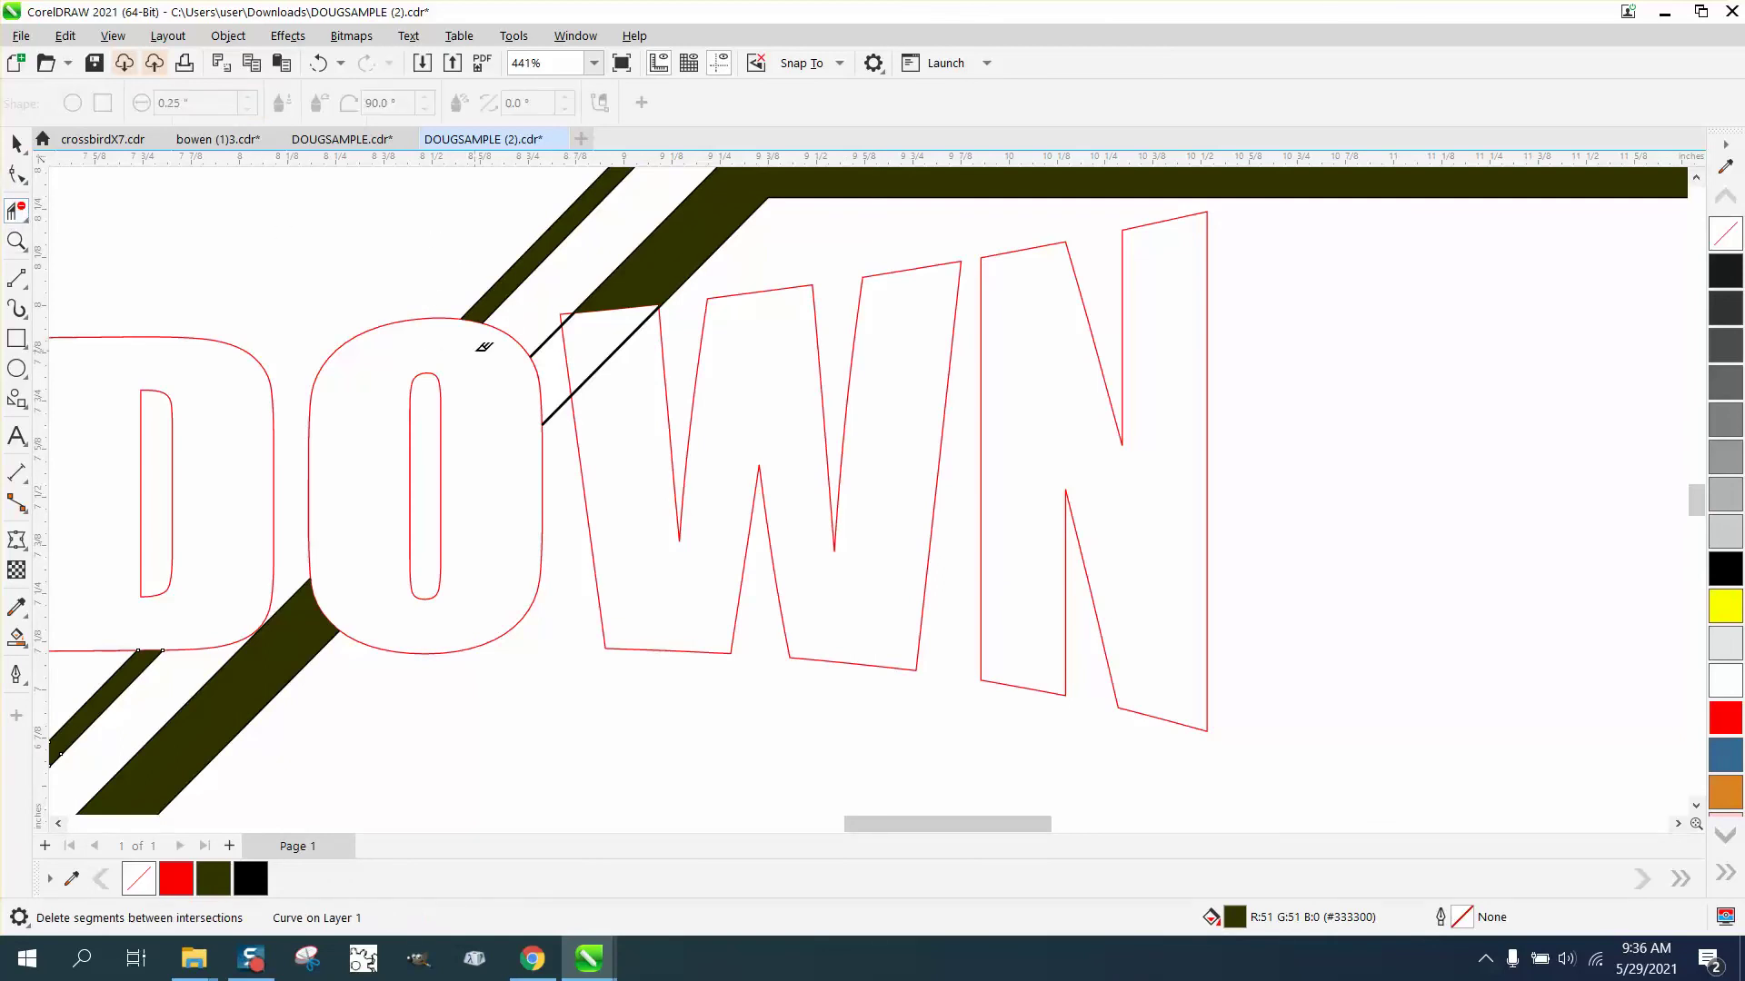
pyautogui.click(549, 333)
pyautogui.click(567, 401)
pyautogui.click(607, 352)
pyautogui.click(571, 315)
# - Move the SHOWDOWN text down 6 inches, fill it with red and remove its outline
pyautogui.scroll(-3, 623, 370)
pyautogui.scroll(-7, 718, 468)
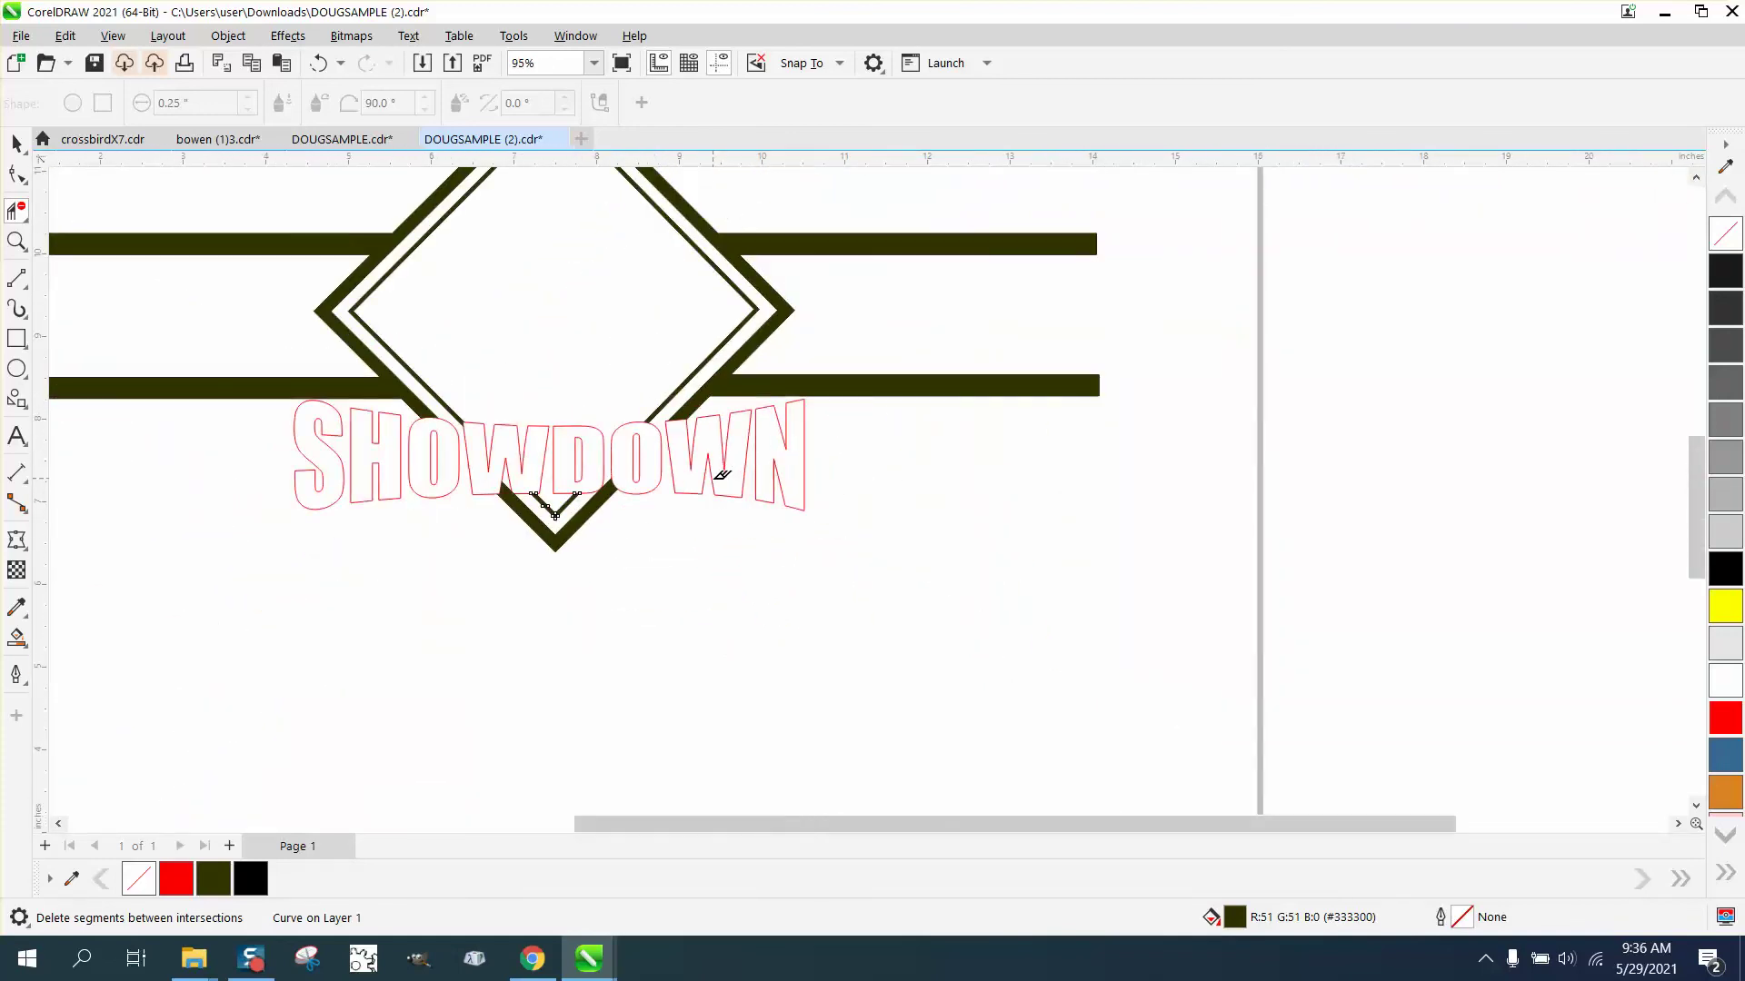
pyautogui.click(16, 143)
pyautogui.scroll(-1, 791, 291)
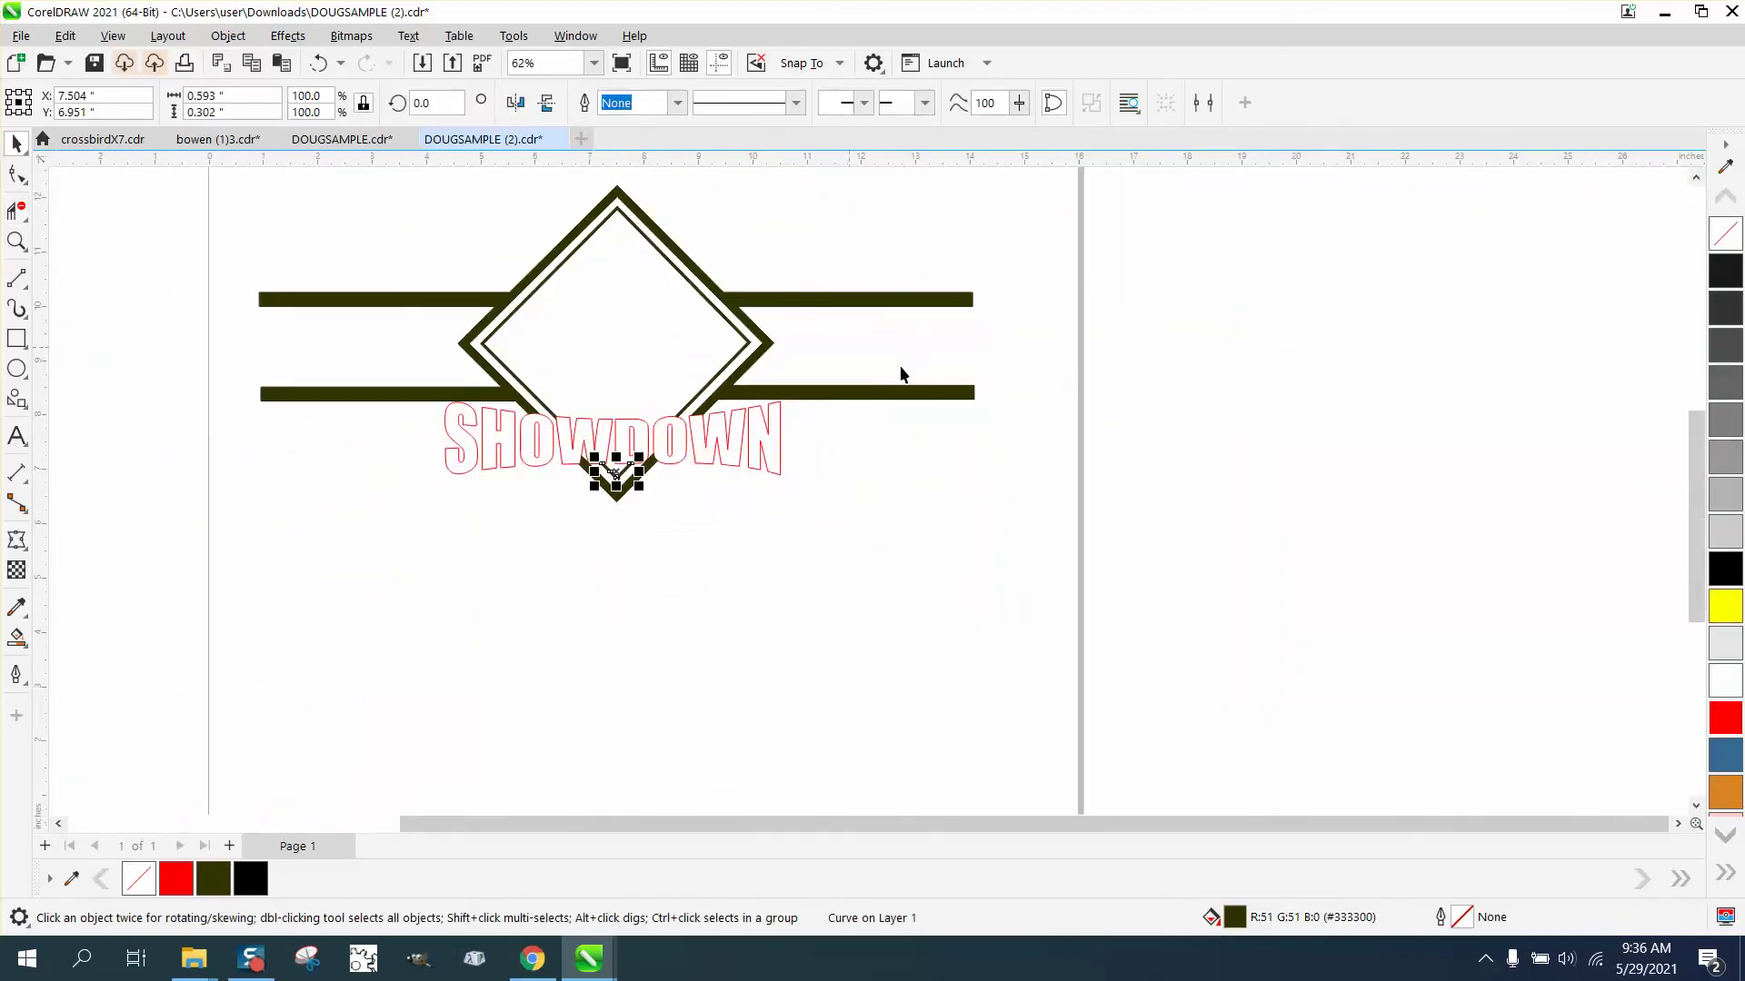
pyautogui.click(782, 438)
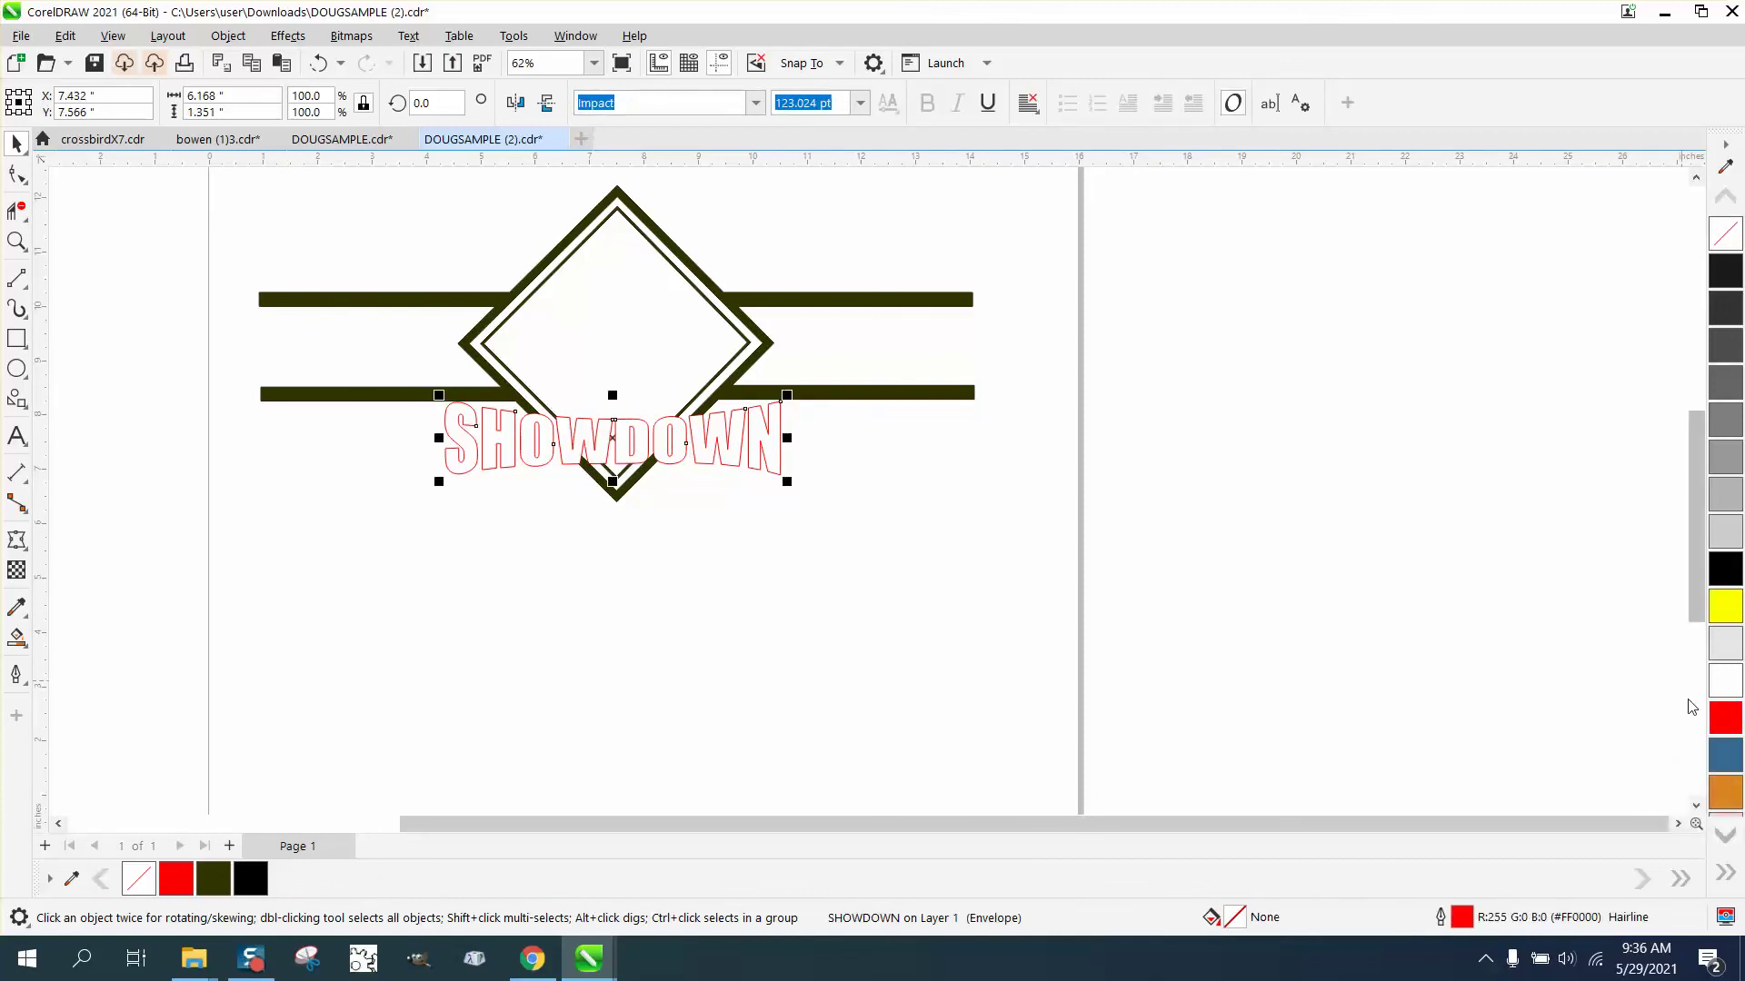
pyautogui.press('Down')
pyautogui.press('Down')
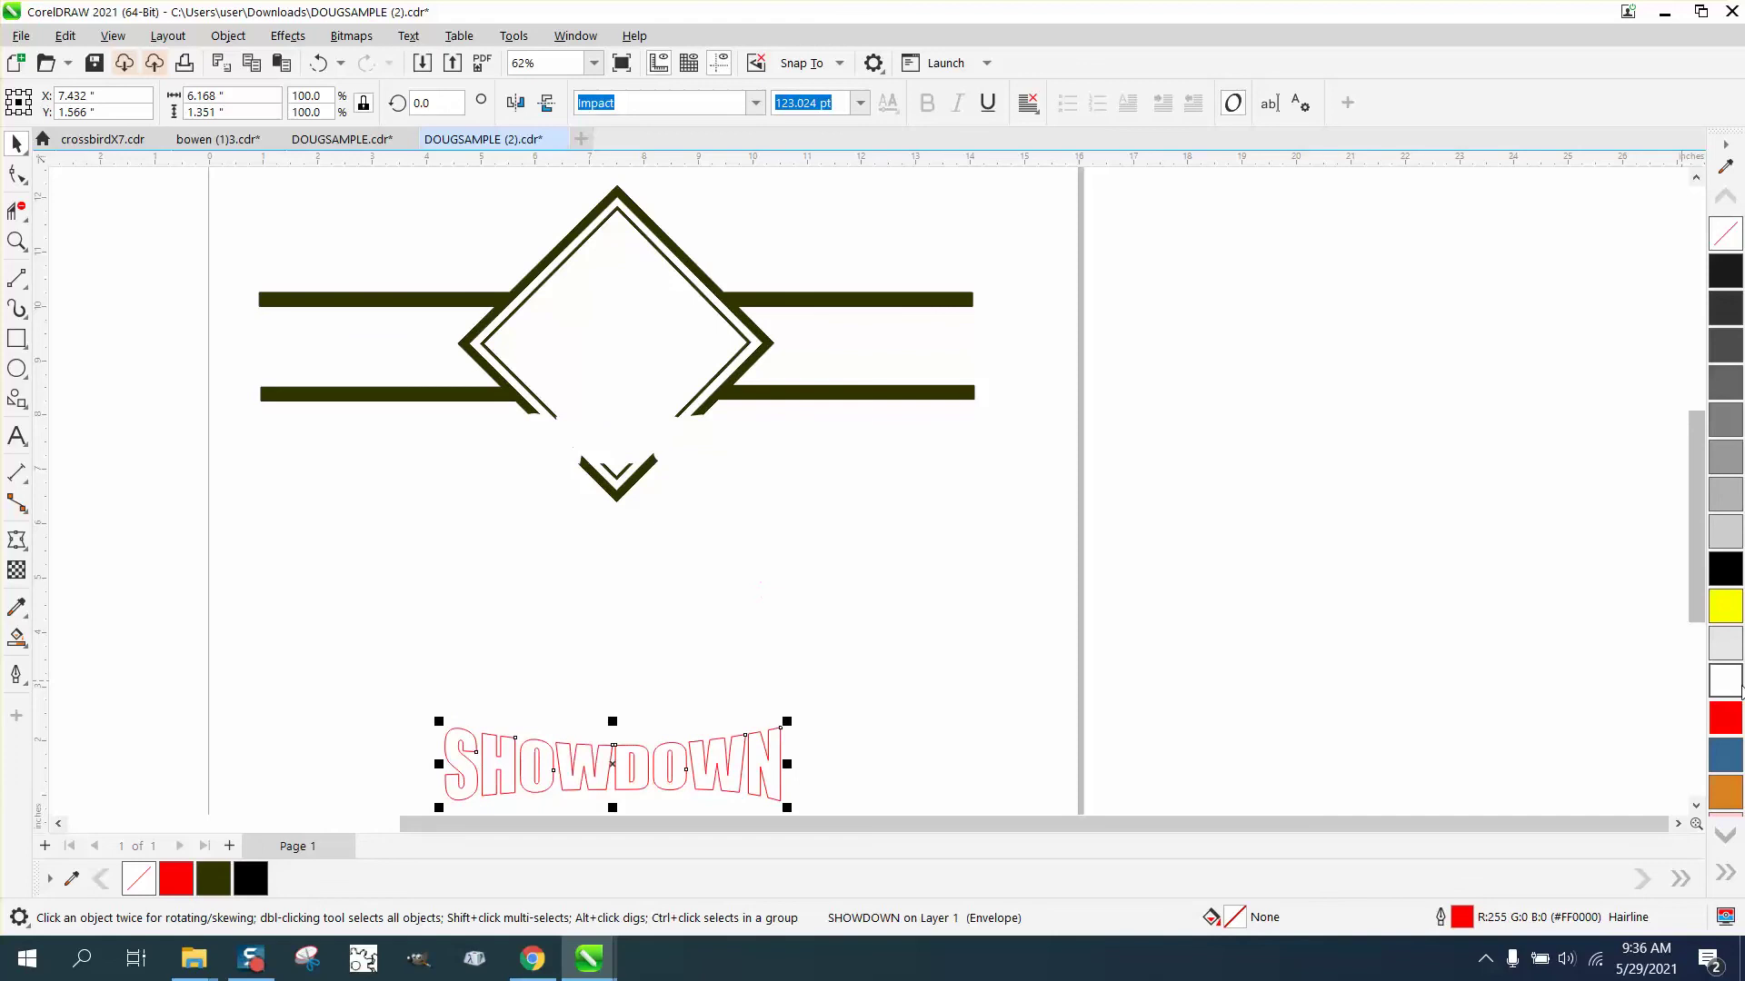
pyautogui.click(1733, 718)
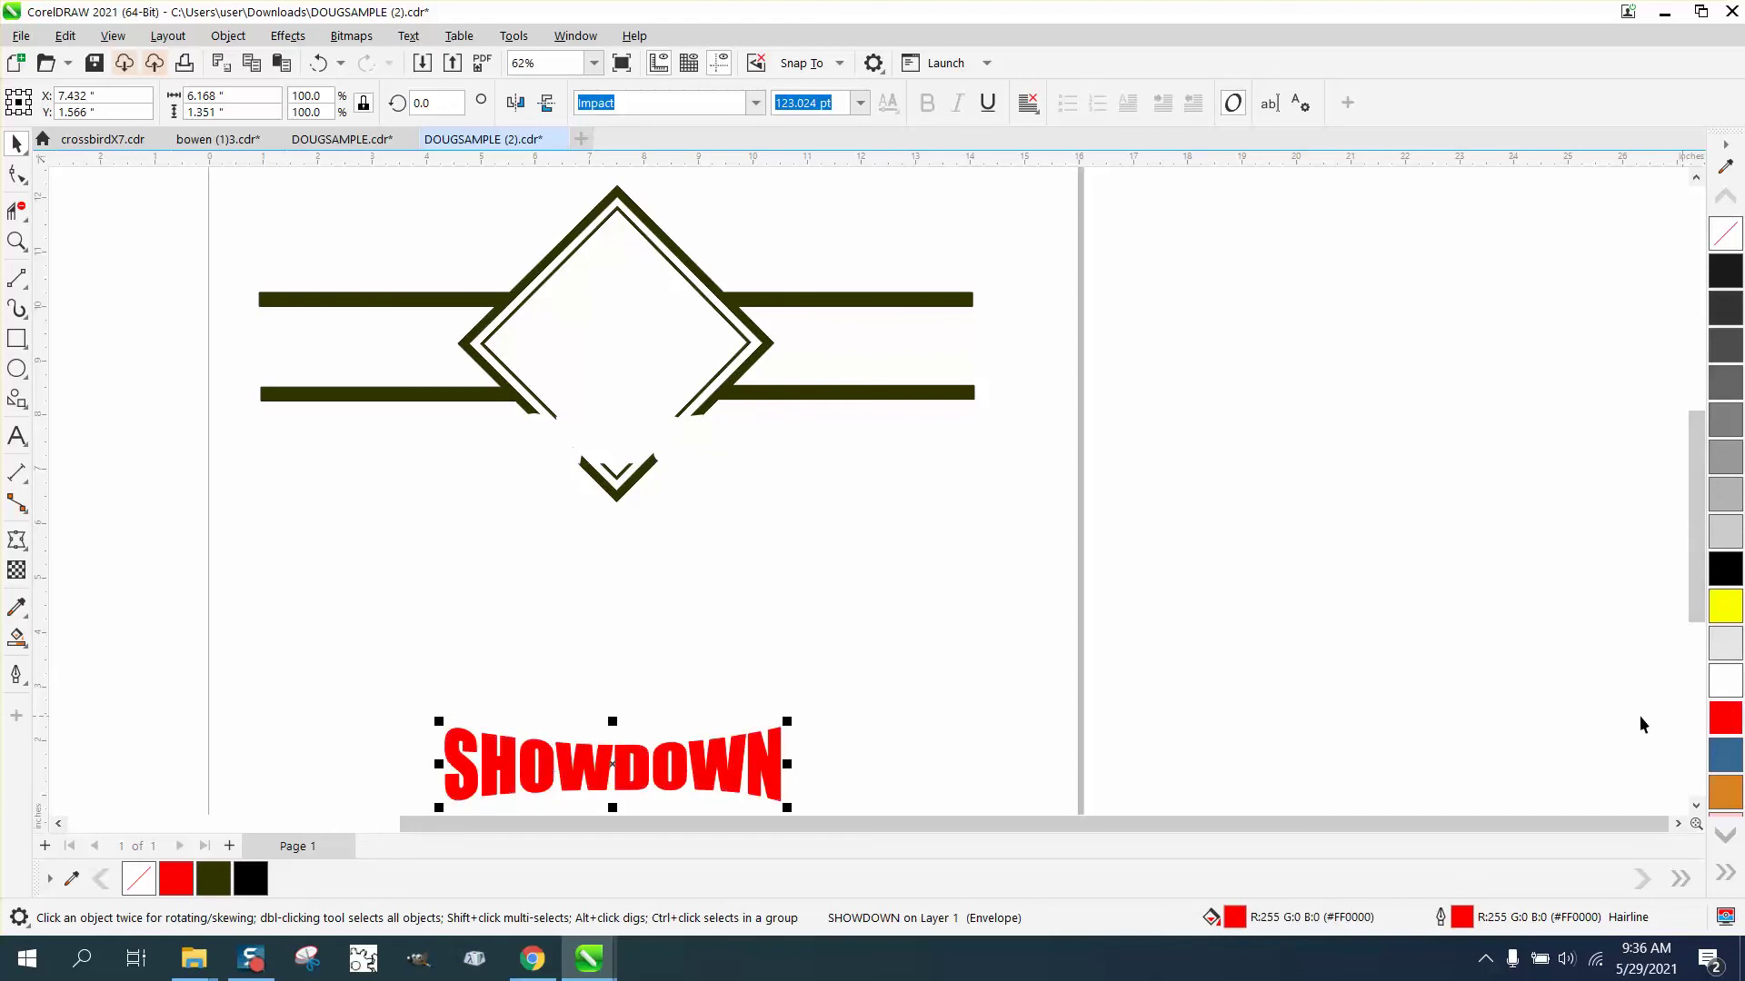
pyautogui.rightClick(1733, 238)
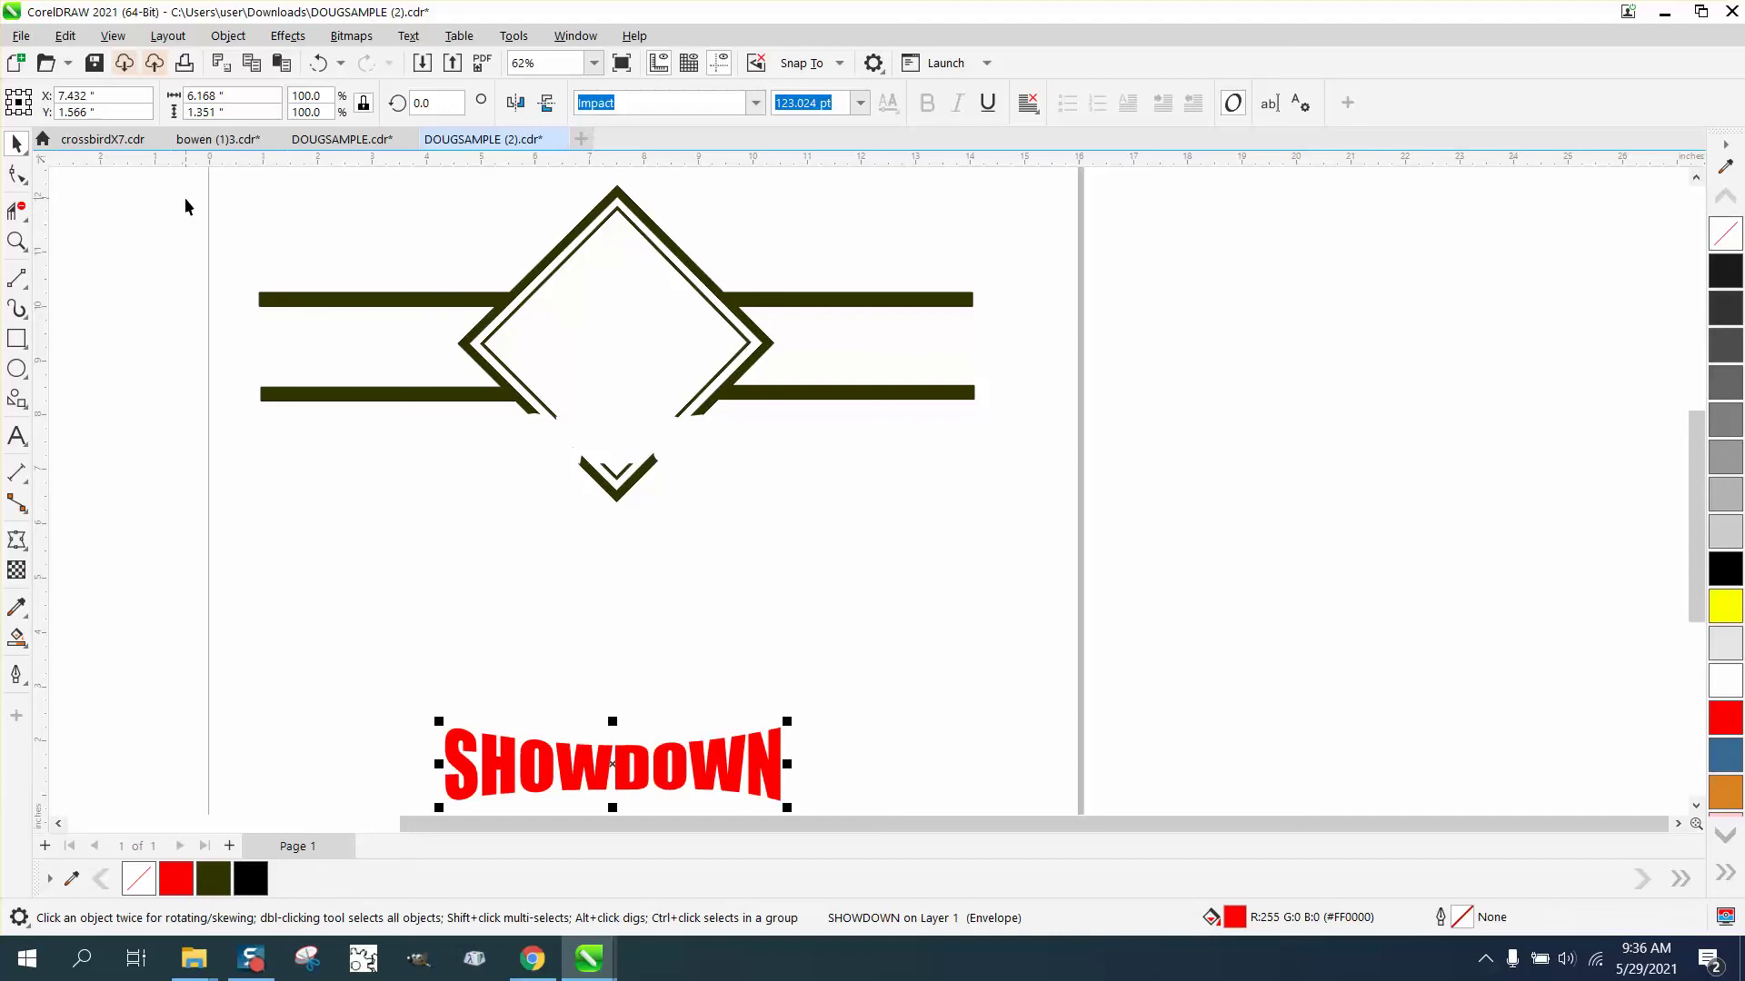
# - Select all the diamond and bar artwork and remove its black outlines
pyautogui.moveTo(176, 189); pyautogui.dragTo(1125, 605)
pyautogui.moveTo(180, 182); pyautogui.dragTo(552, 398)
pyautogui.moveTo(1163, 572); pyautogui.dragTo(1164, 570)
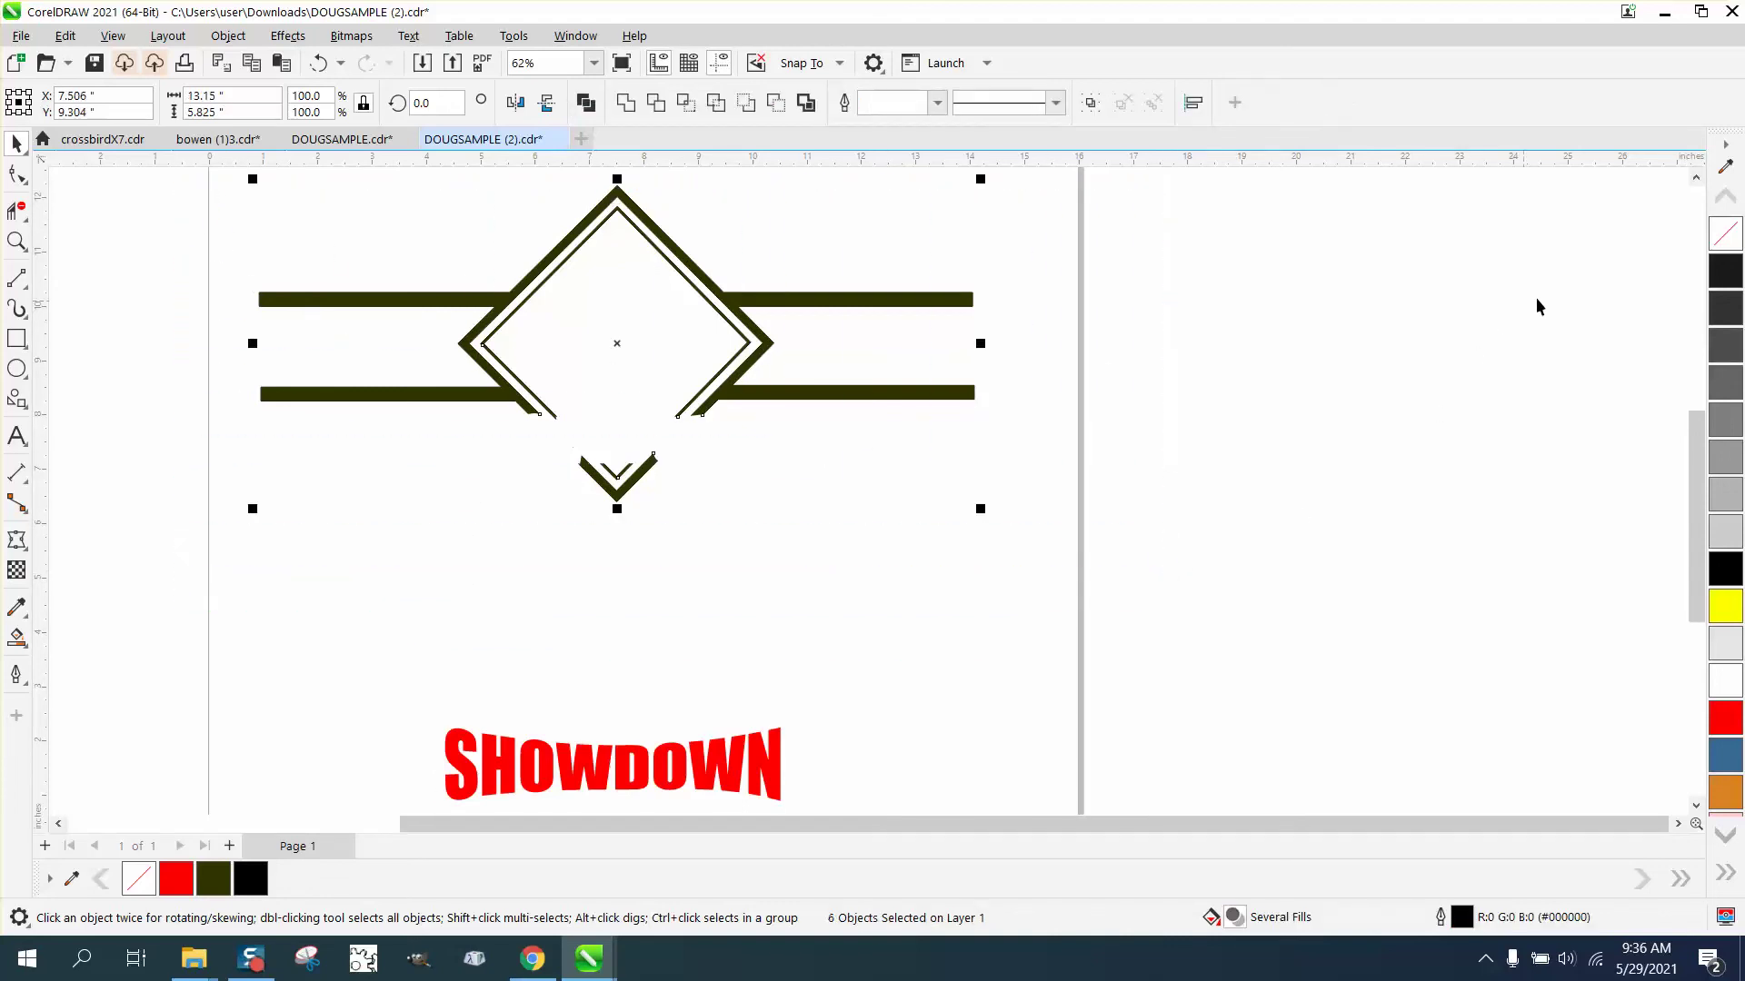
pyautogui.click(1728, 249)
# - Move the red SHOWDOWN text up 6 inches into the gap cut in the diamond frame
pyautogui.click(767, 758)
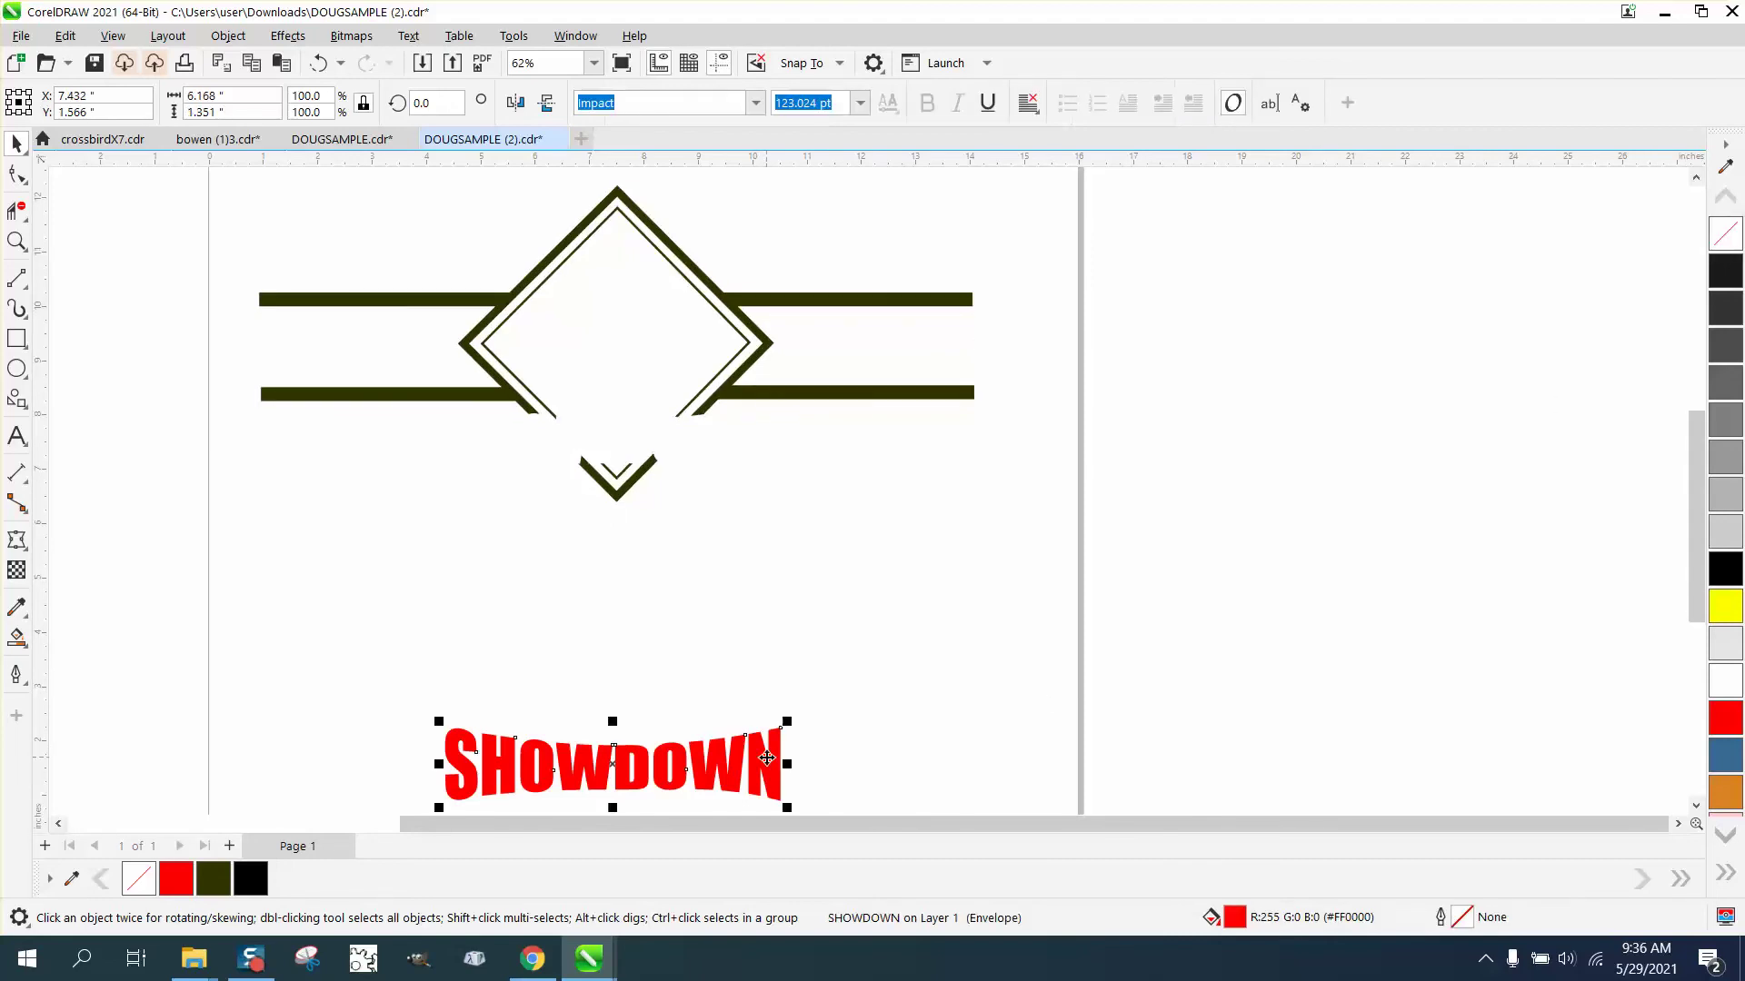
pyautogui.press('Up')
pyautogui.press('Up')
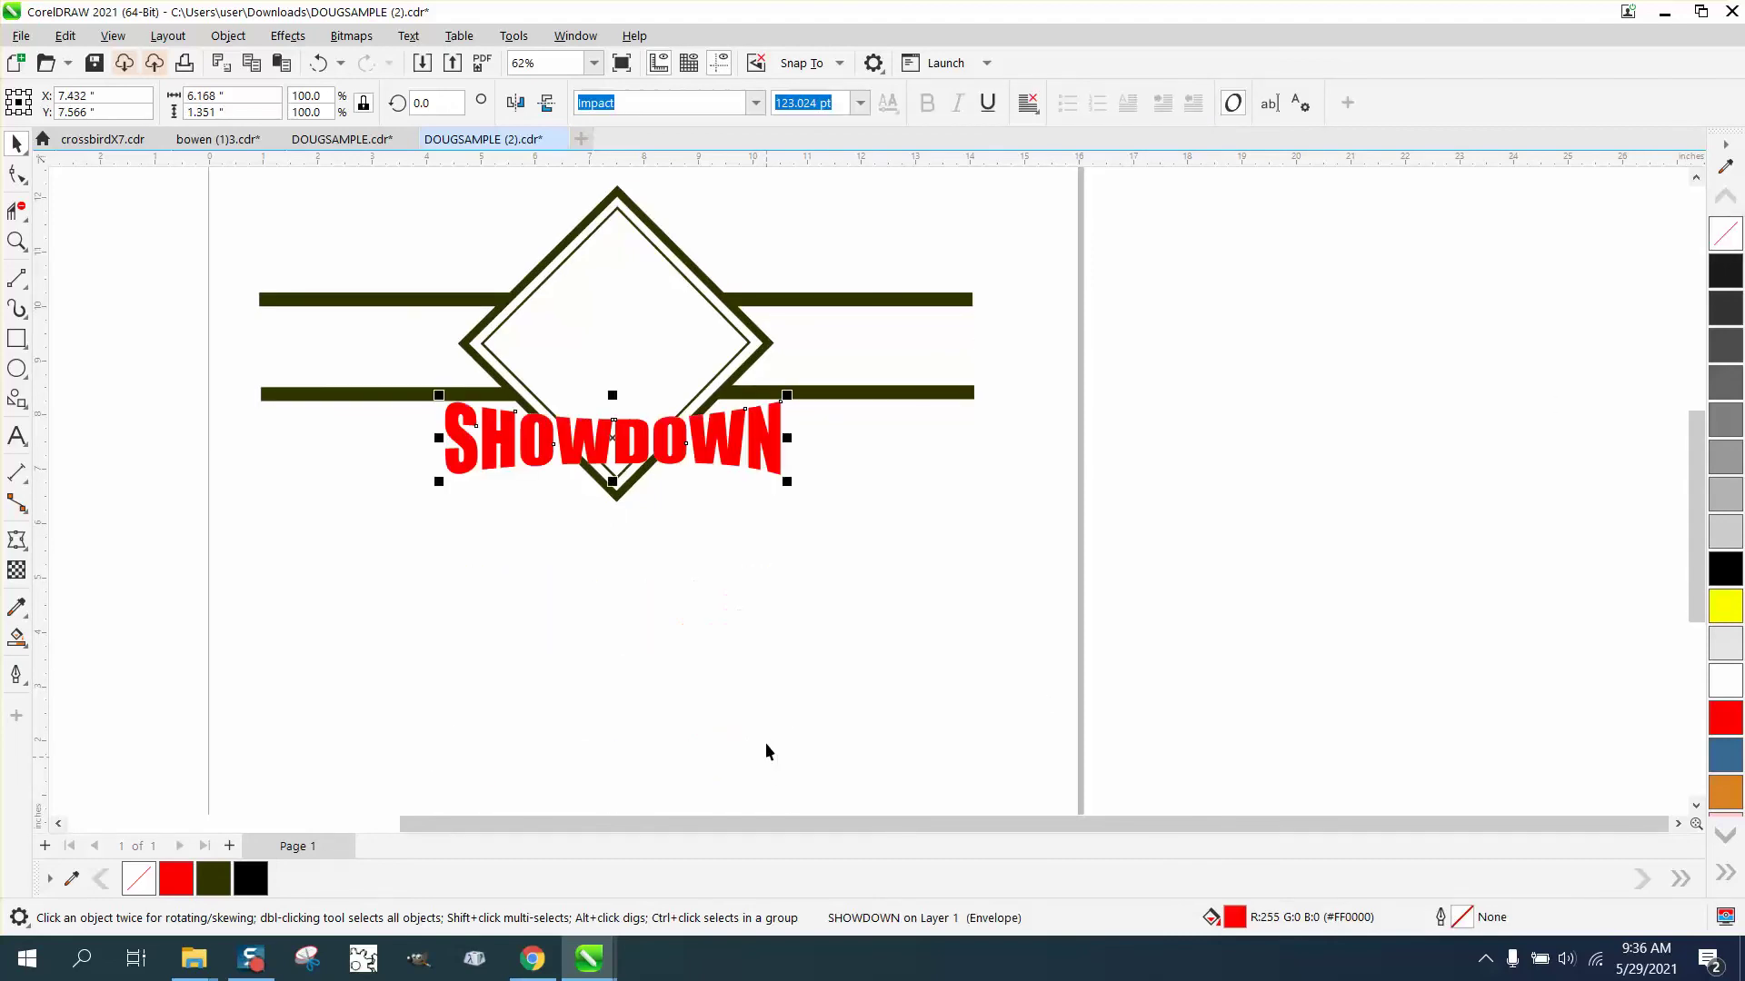
pyautogui.click(16, 241)
pyautogui.moveTo(370, 365); pyautogui.dragTo(1000, 636)
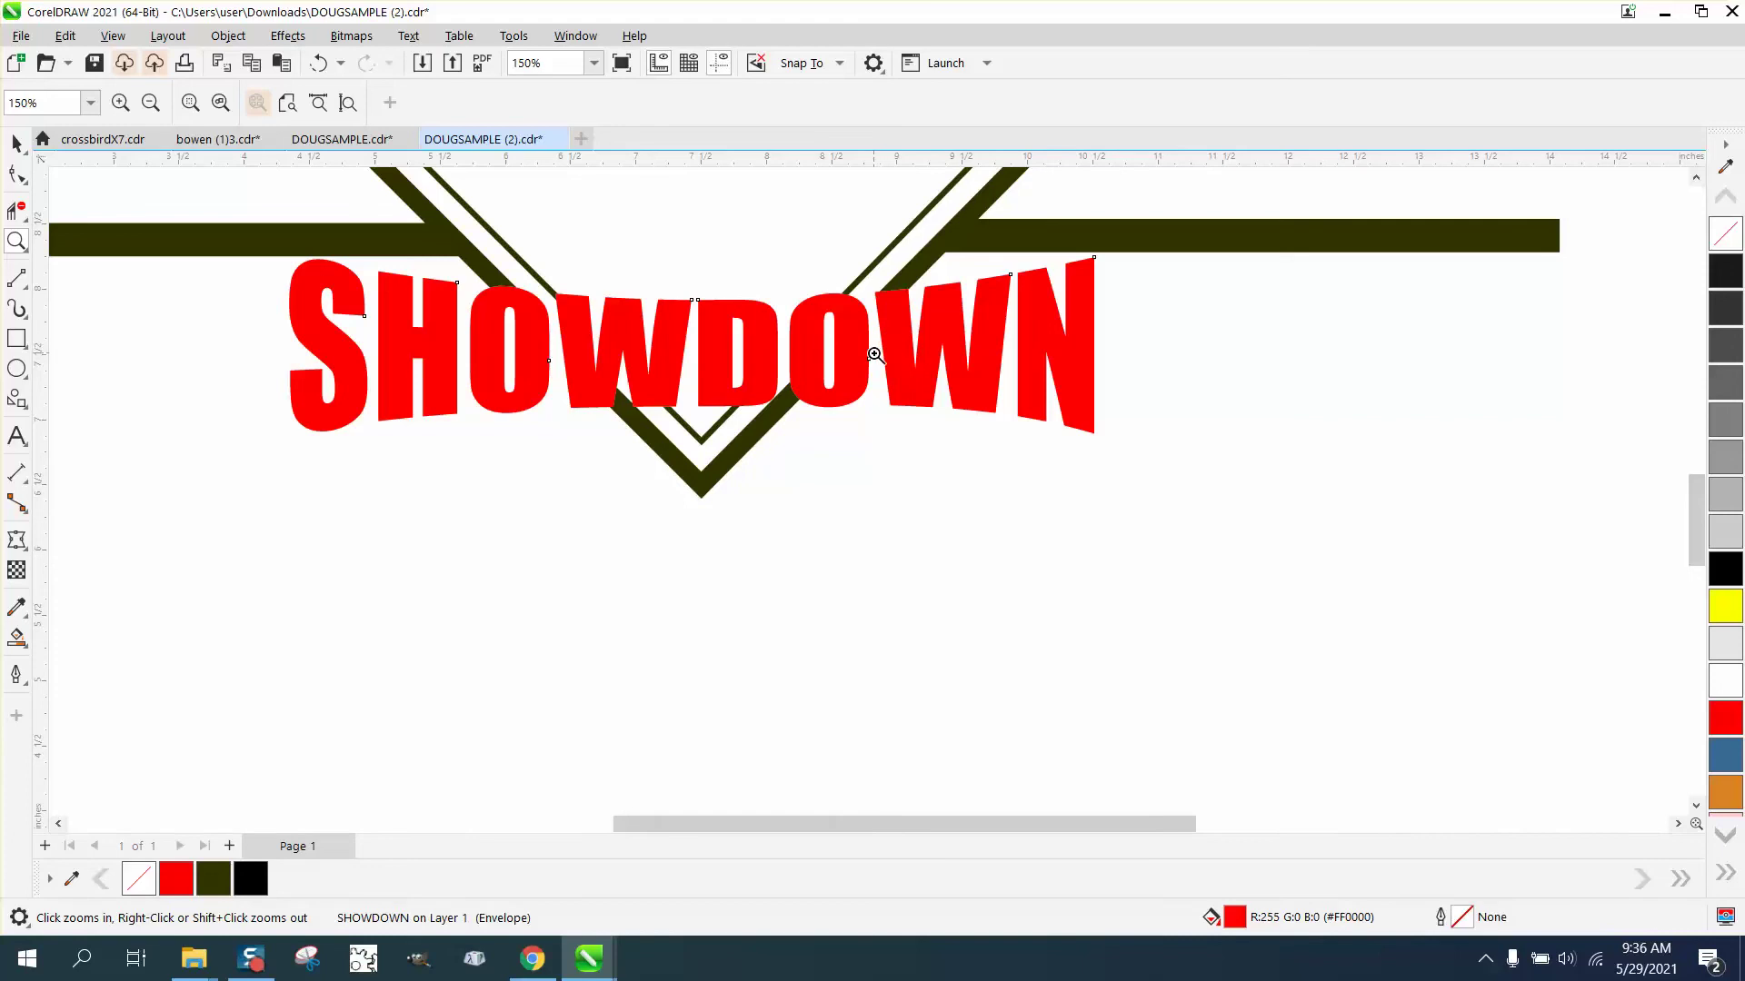
pyautogui.scroll(-4, 881, 349)
pyautogui.scroll(-2, 875, 356)
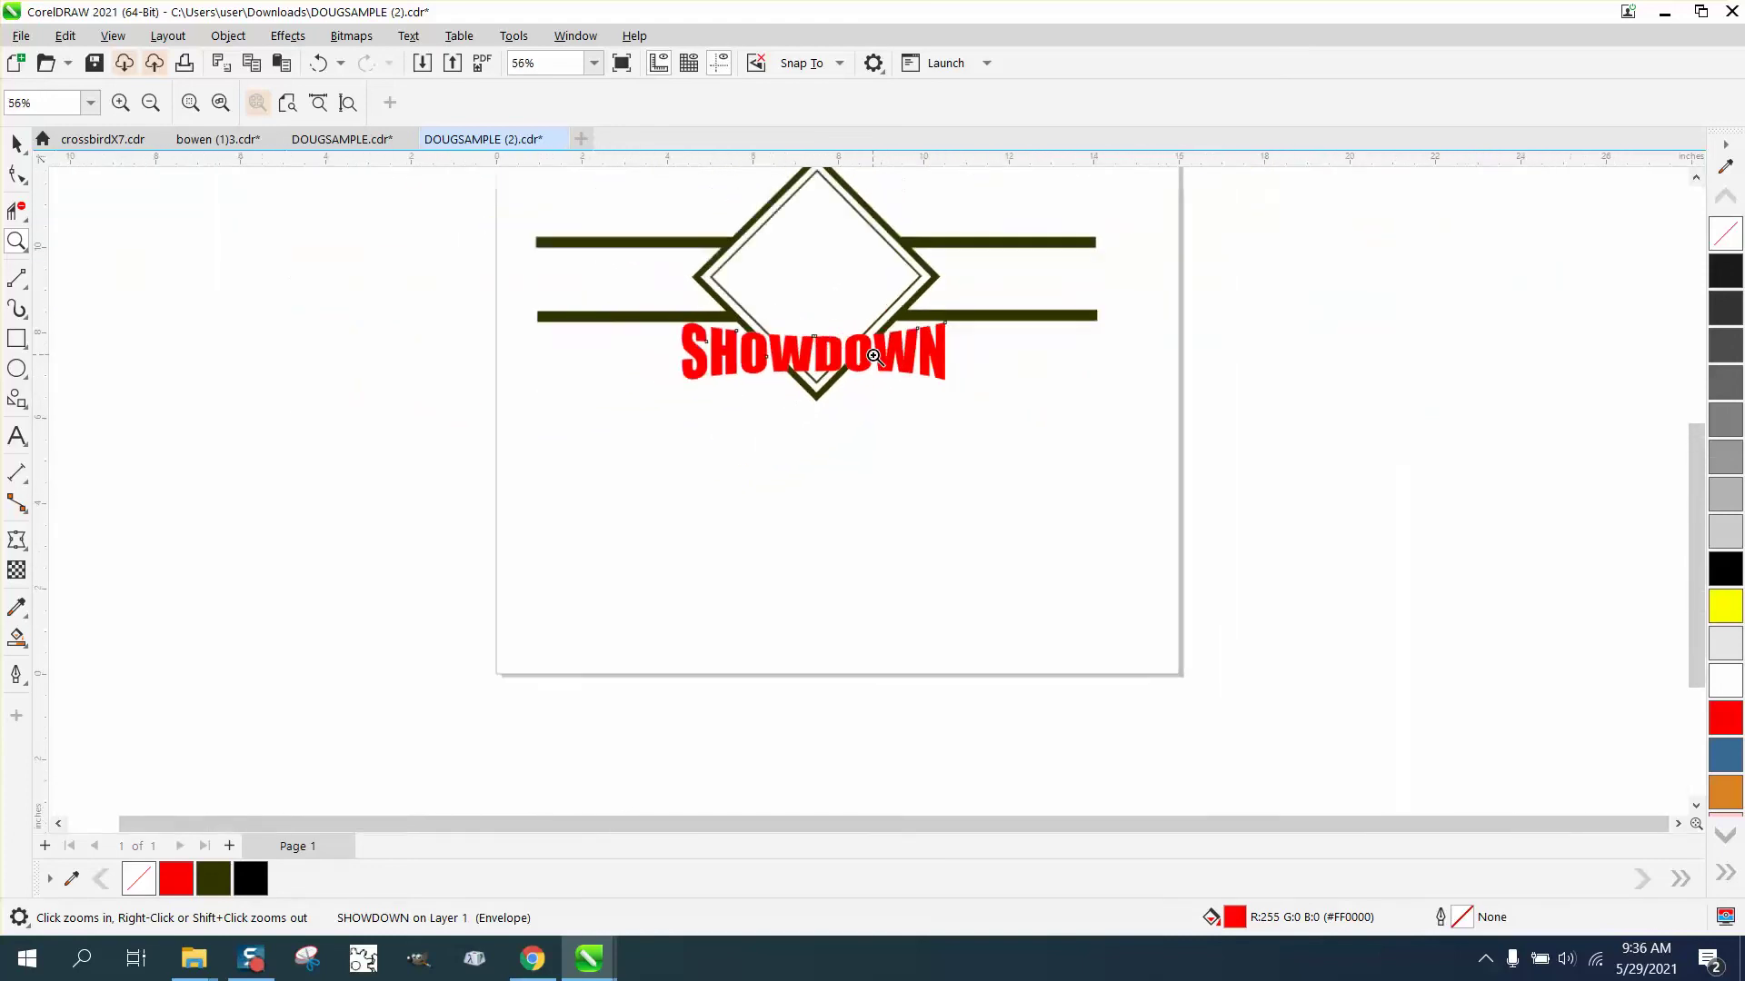
pyautogui.moveTo(632, 224); pyautogui.dragTo(1114, 433)
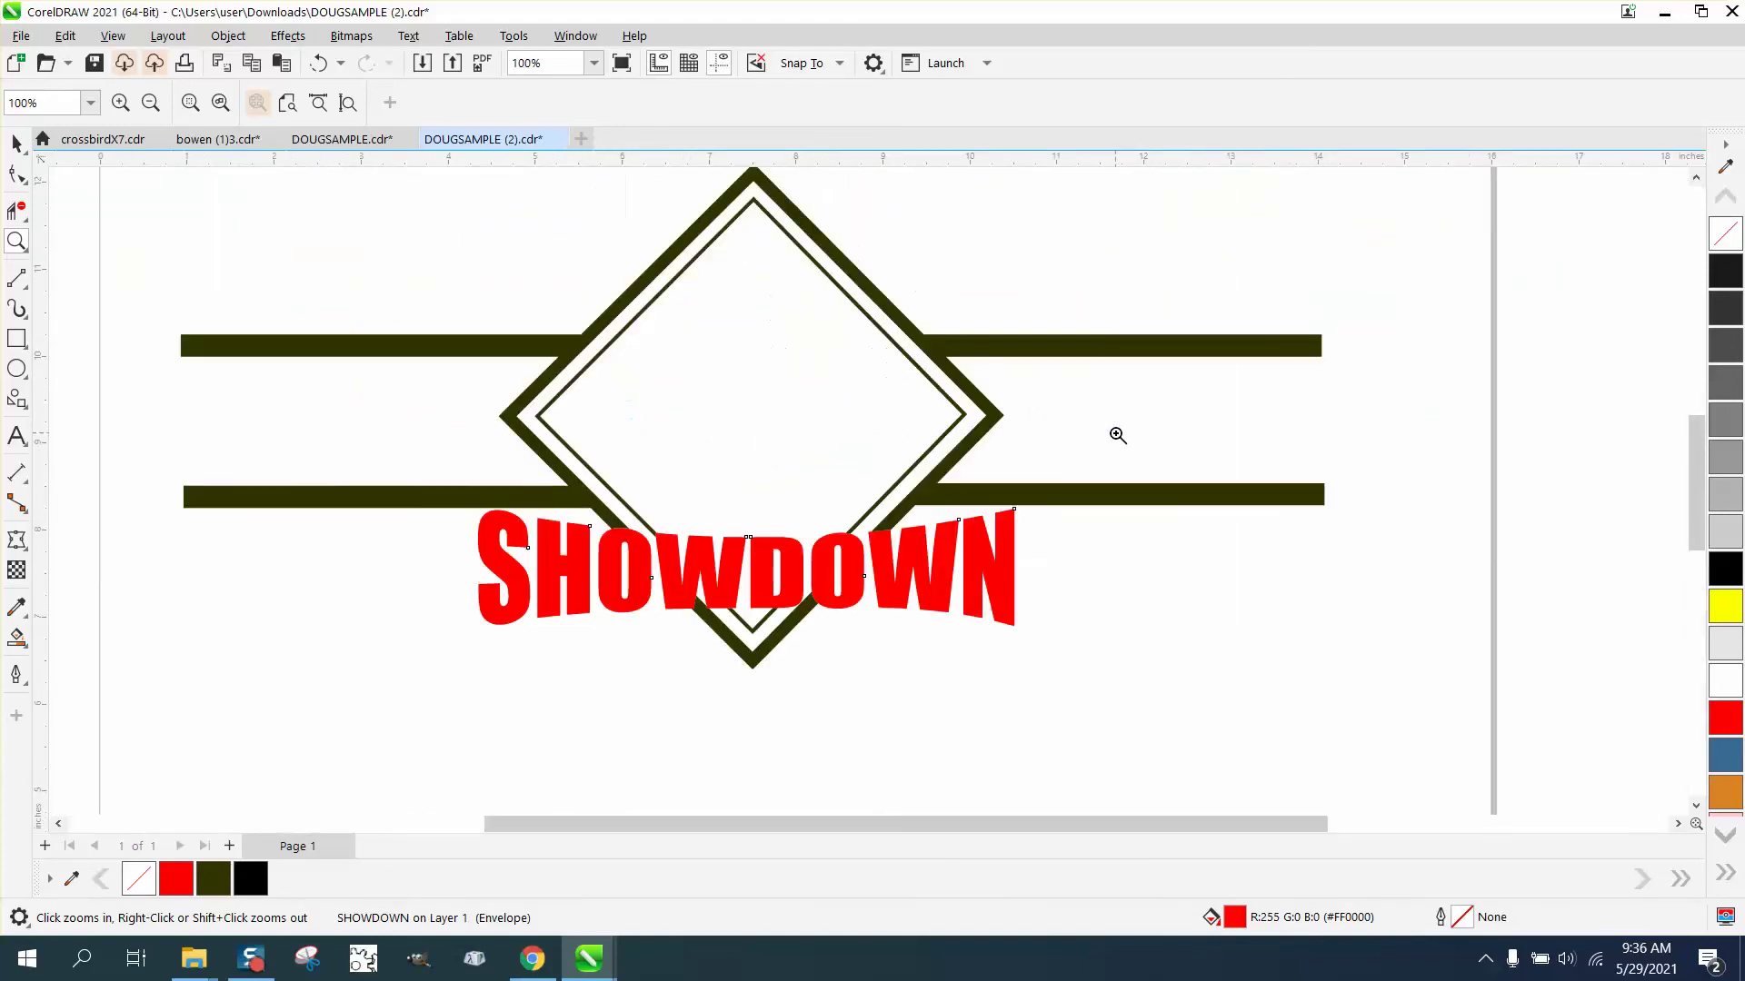